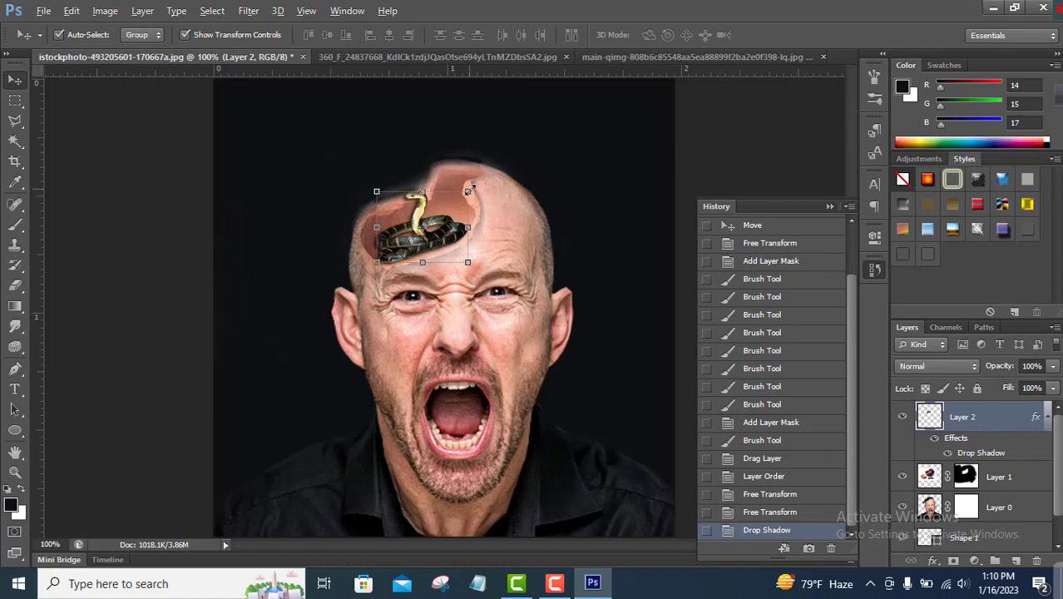
- Scale the cobra on Layer 2 down to about 92% and commit the transform
left_click_drag(469, 192, 465, 194)
left_click(783, 34)
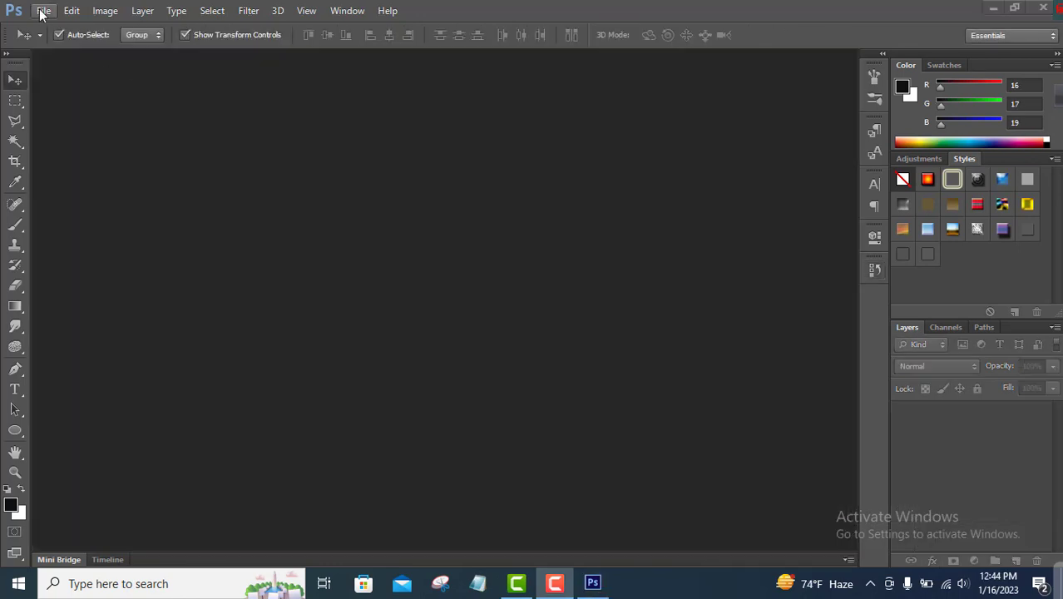
- Open the 360_F, istockphoto and main-qimg images together and show the istockphoto man's photo
left_click(43, 11)
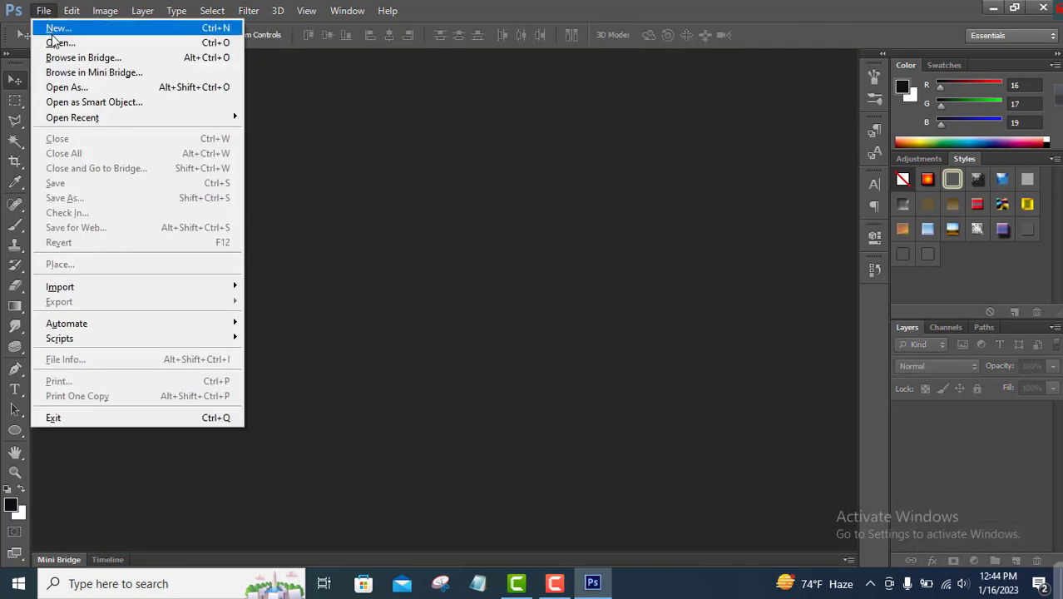
left_click(50, 40)
left_click(445, 293)
scroll(445, 292, "down", 5)
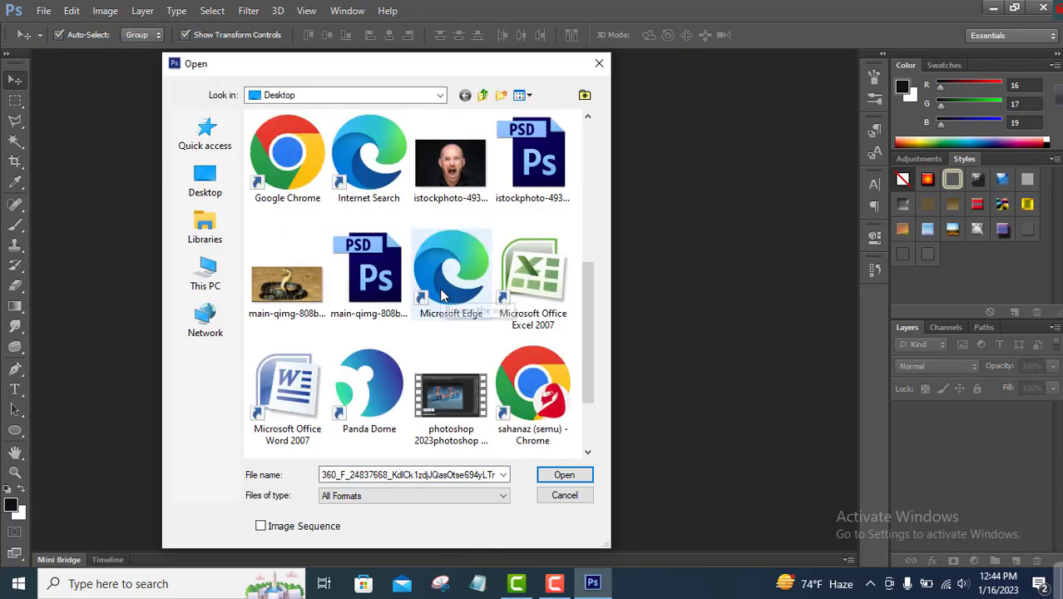
left_click(450, 166, "ctrl")
left_click(287, 287, "ctrl")
left_click(589, 478)
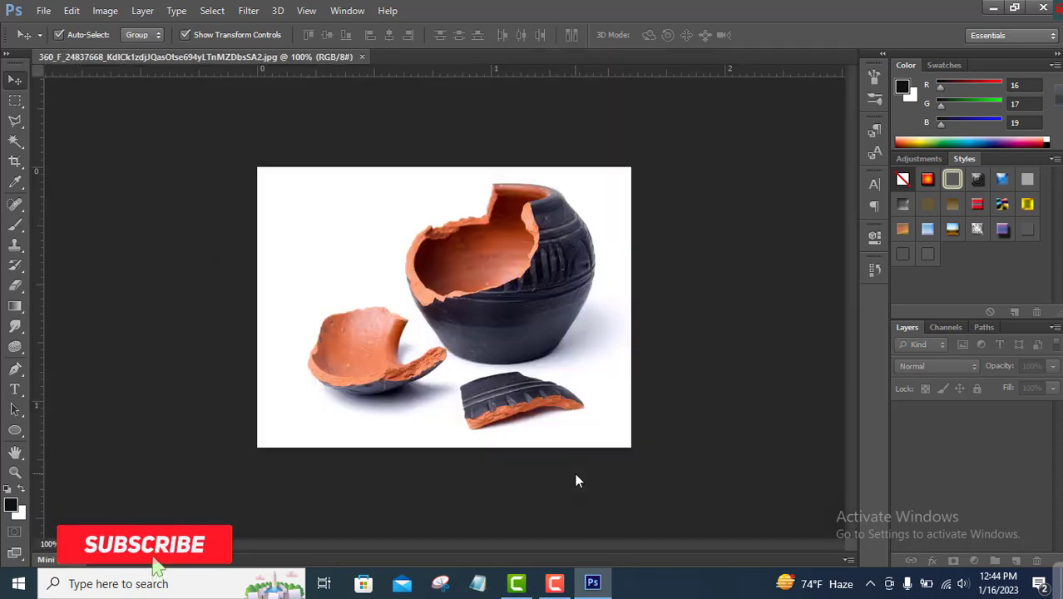
left_click(393, 56)
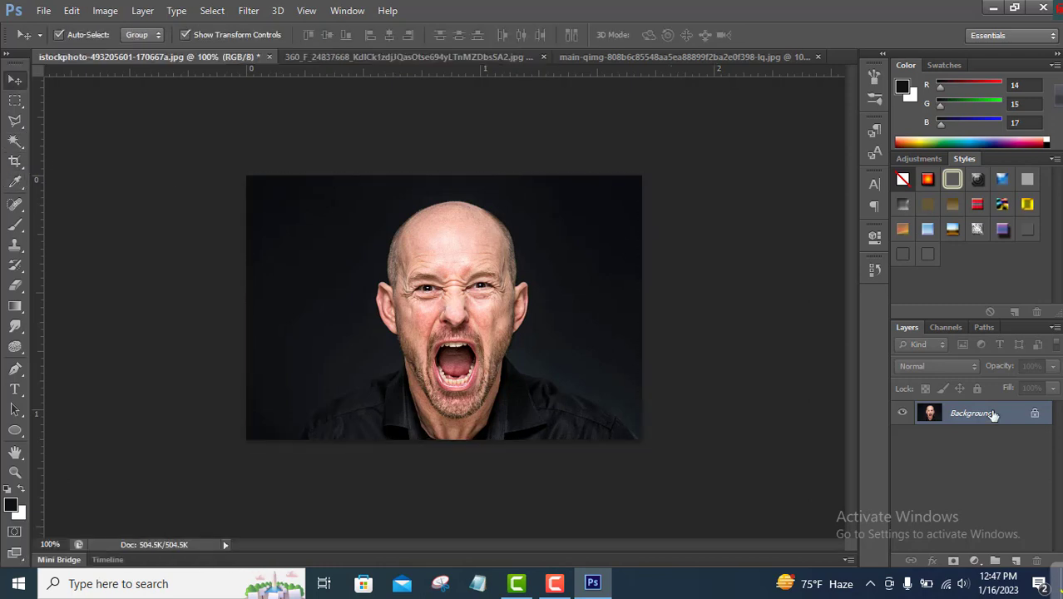
- Unlock the Background as Layer 0 and crop-extend the canvas upward and on both sides
double_click(965, 414)
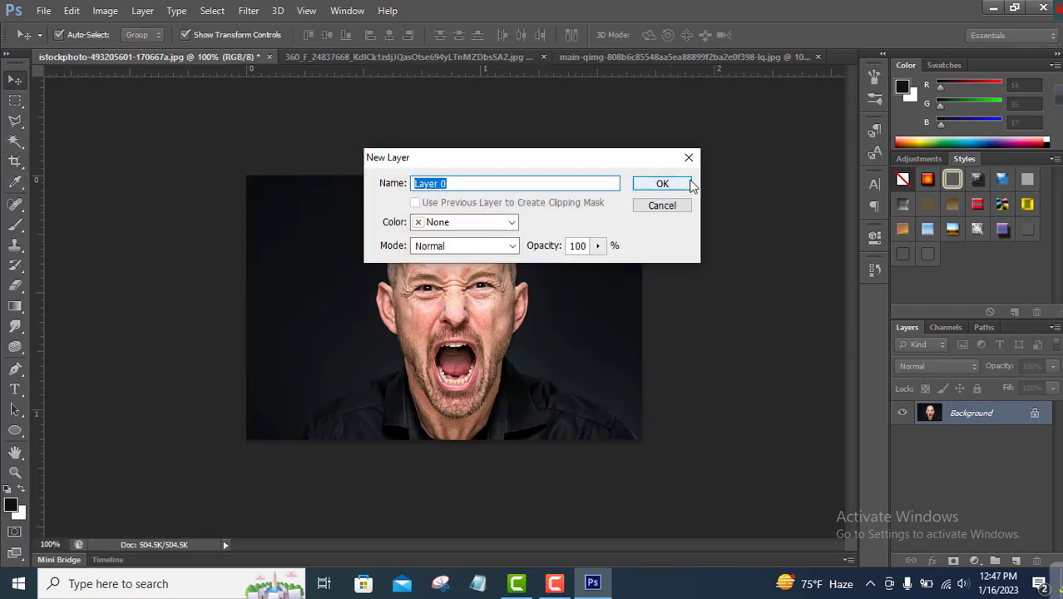
left_click(690, 183)
left_click(18, 166)
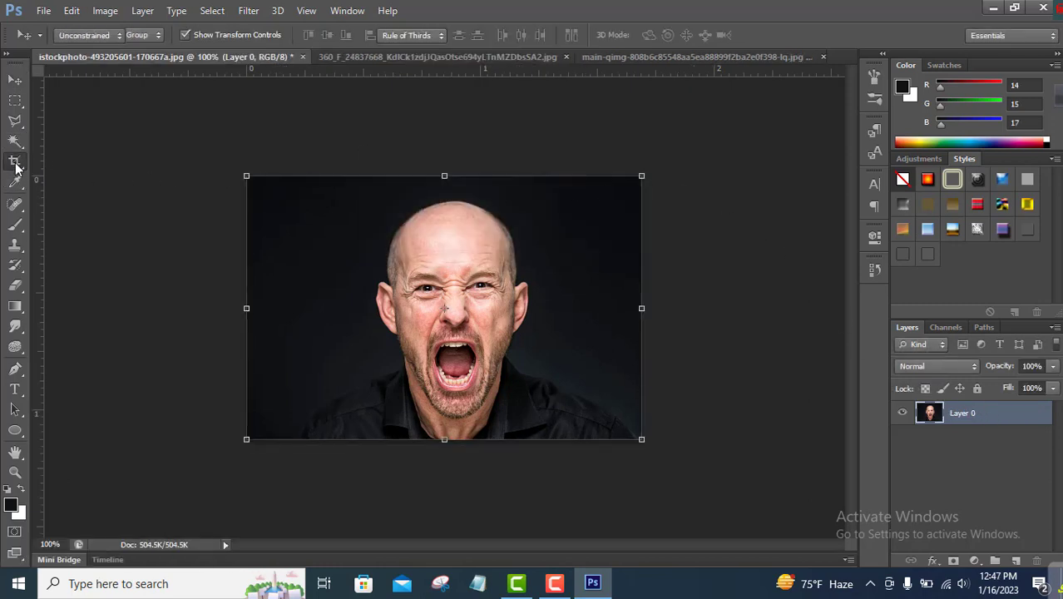
left_click_drag(444, 176, 444, 82)
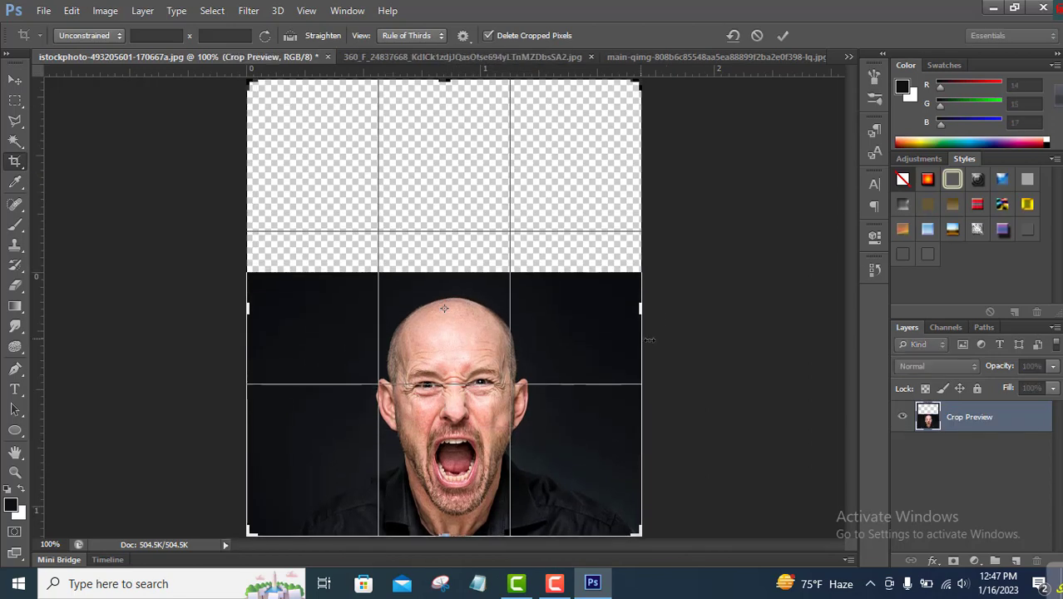
mouse_move(641, 306)
left_mouse_down()
mouse_move(696, 305)
mouse_move(662, 306)
left_mouse_up()
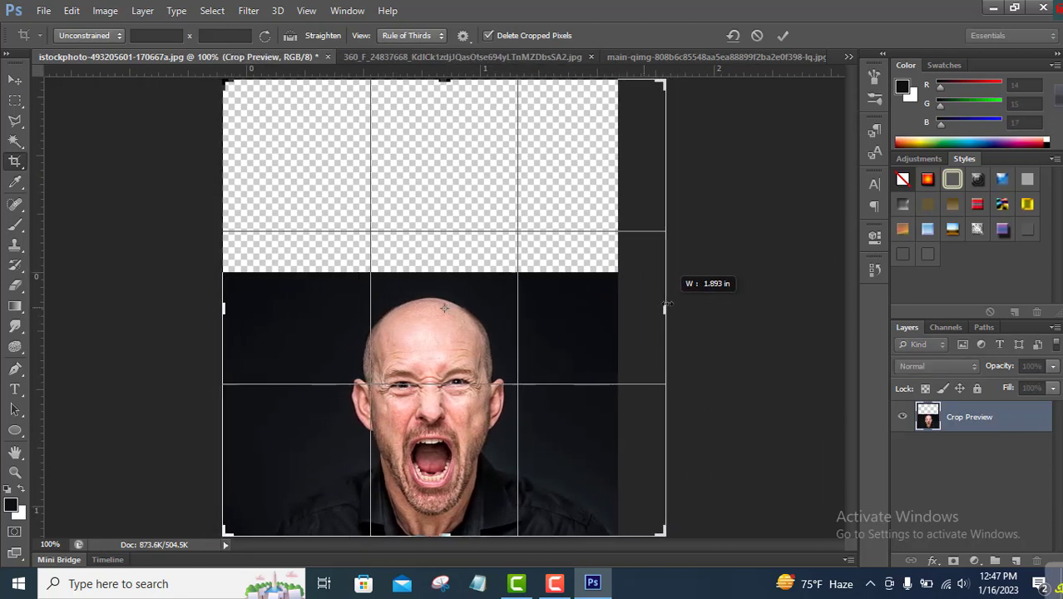
mouse_move(227, 309)
left_mouse_down()
mouse_move(200, 308)
mouse_move(213, 309)
left_mouse_up()
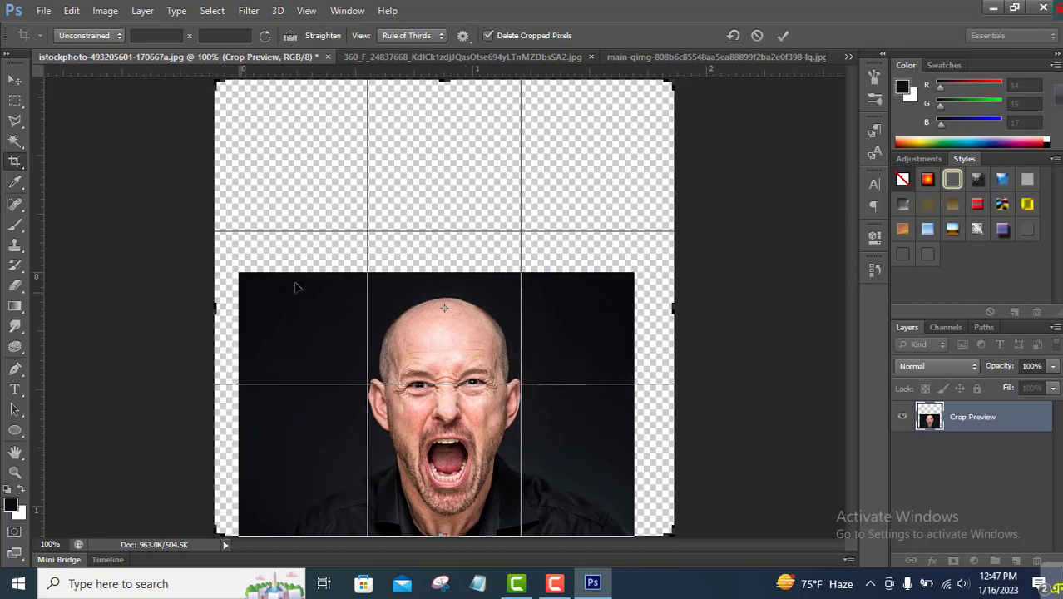
left_click(783, 36)
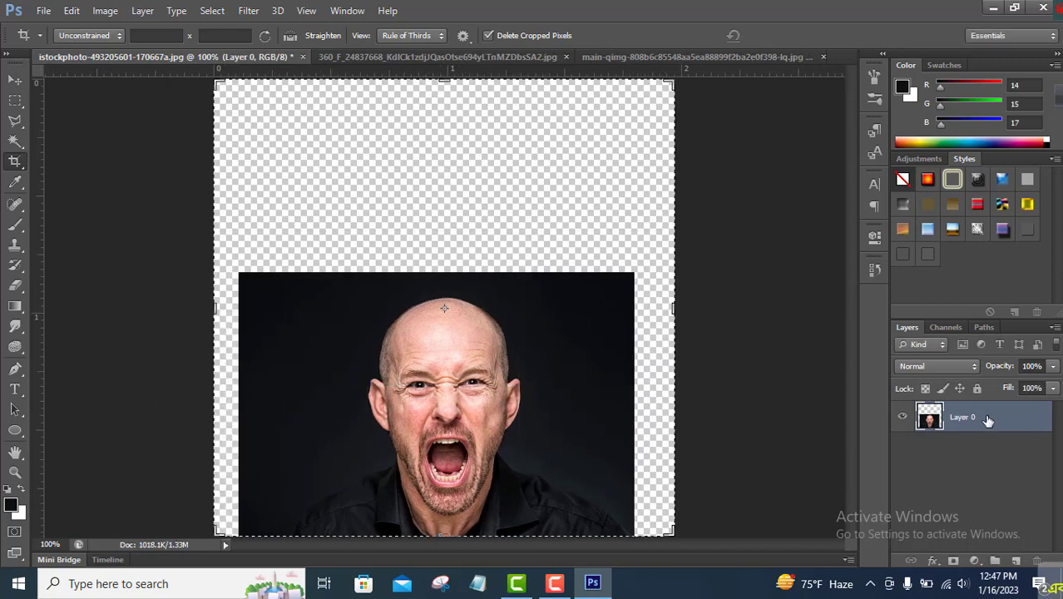
- Add a dark Solid Color fill layer and place it beneath Layer 0
left_click(15, 79)
left_click(975, 561)
left_click(963, 219)
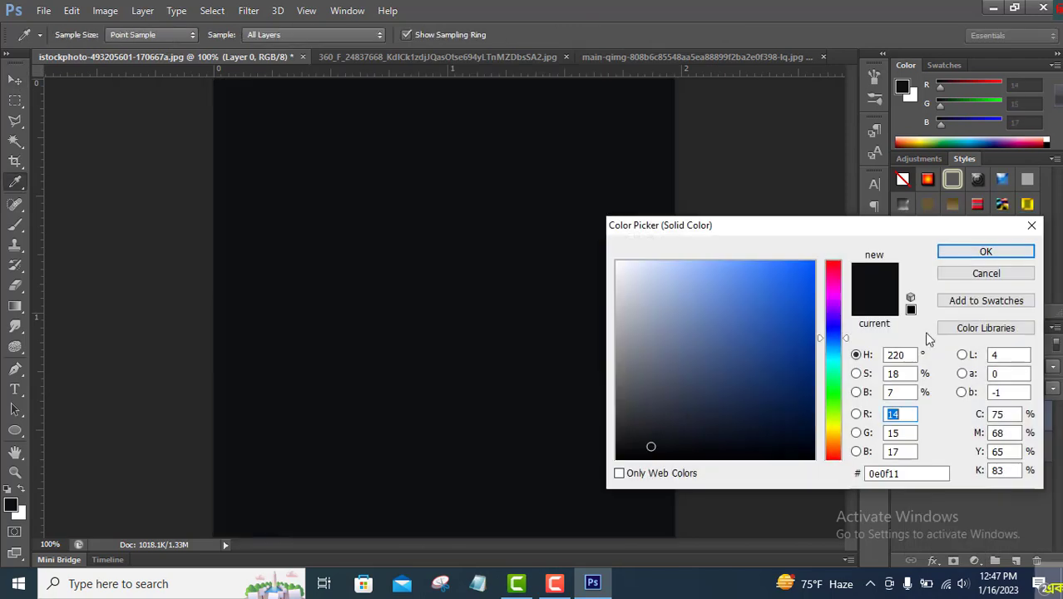
left_click(986, 252)
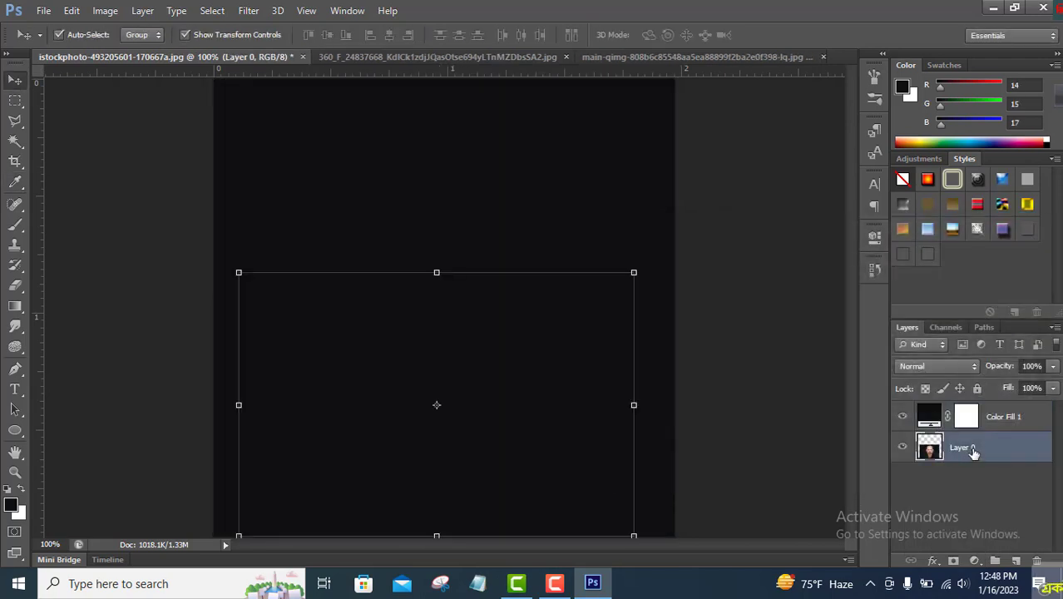
left_click_drag(964, 447, 969, 413)
- Resample the fill colour from the photo's dark backdrop, giving #101113
double_click(929, 447)
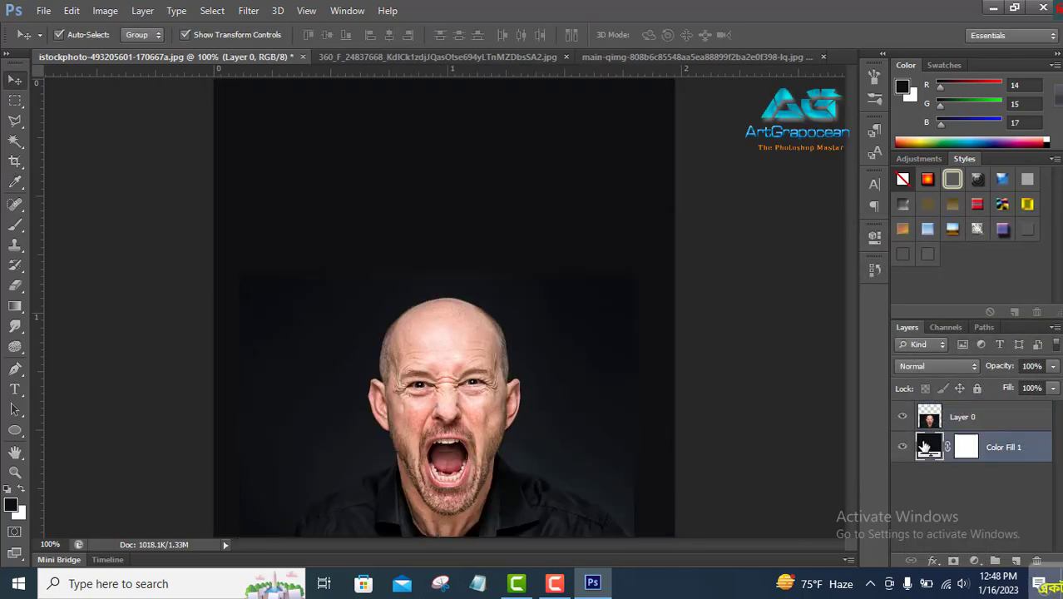
left_click(553, 343)
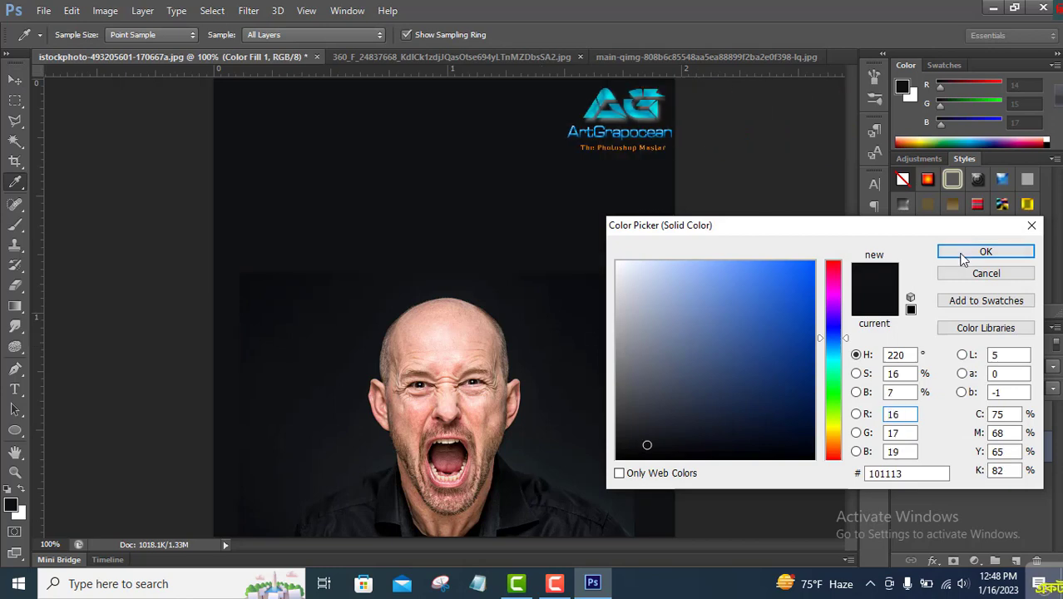
left_click(990, 252)
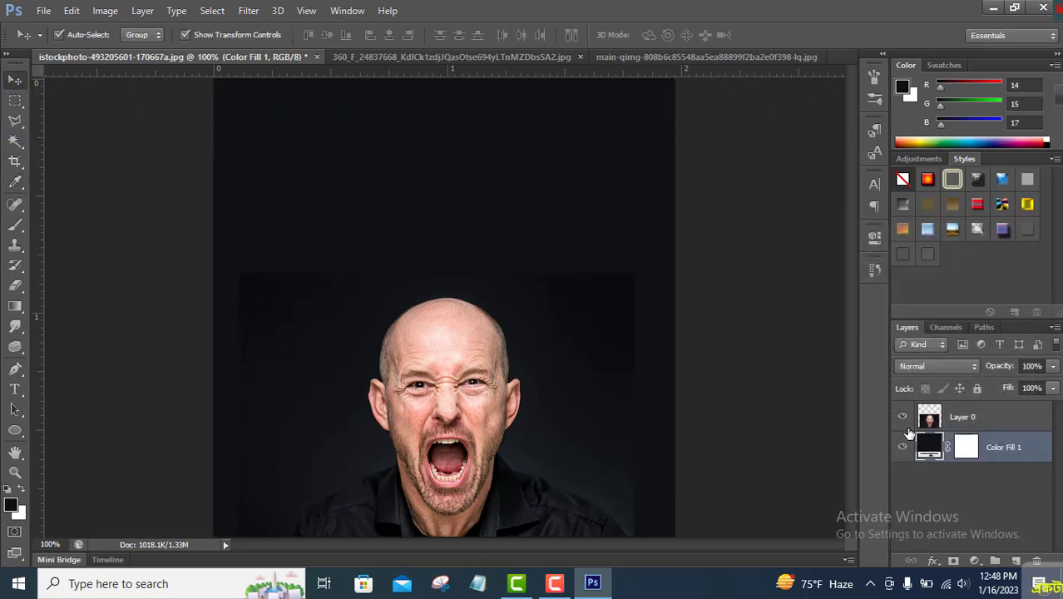
key("ctrl+z")
key("ctrl+z")
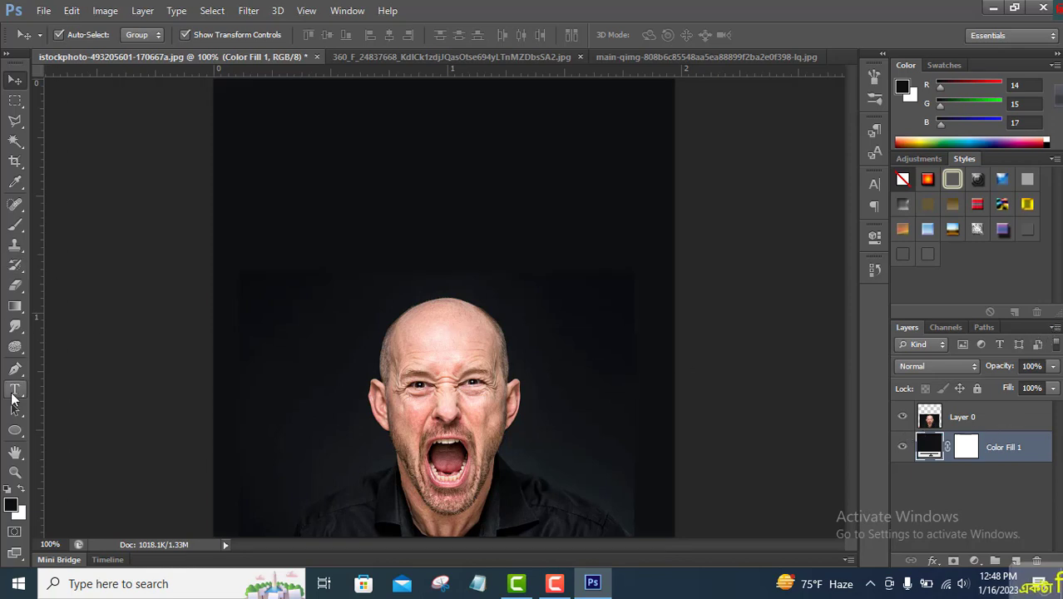
- Trace a closed pen path around the man's head, shoulders and the canvas edges
left_click(14, 369)
left_click(291, 538)
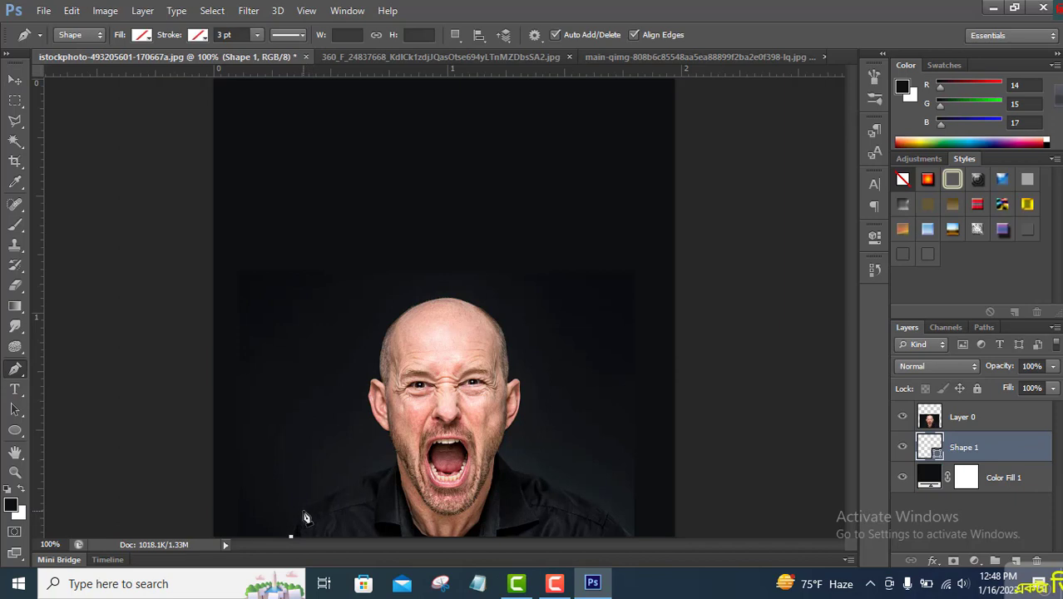
left_click_drag(303, 510, 336, 497)
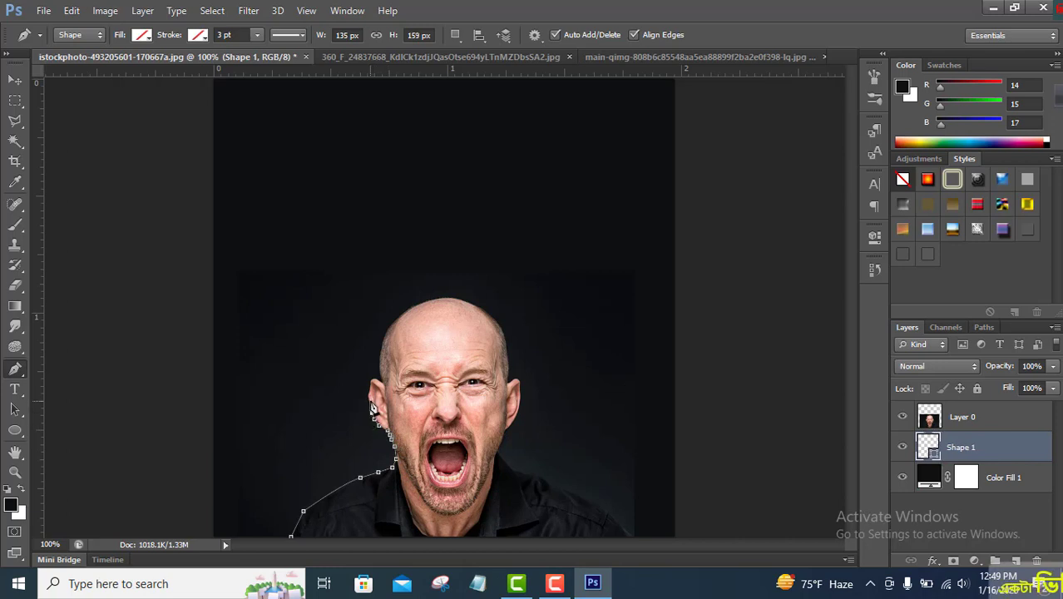
left_click(372, 381)
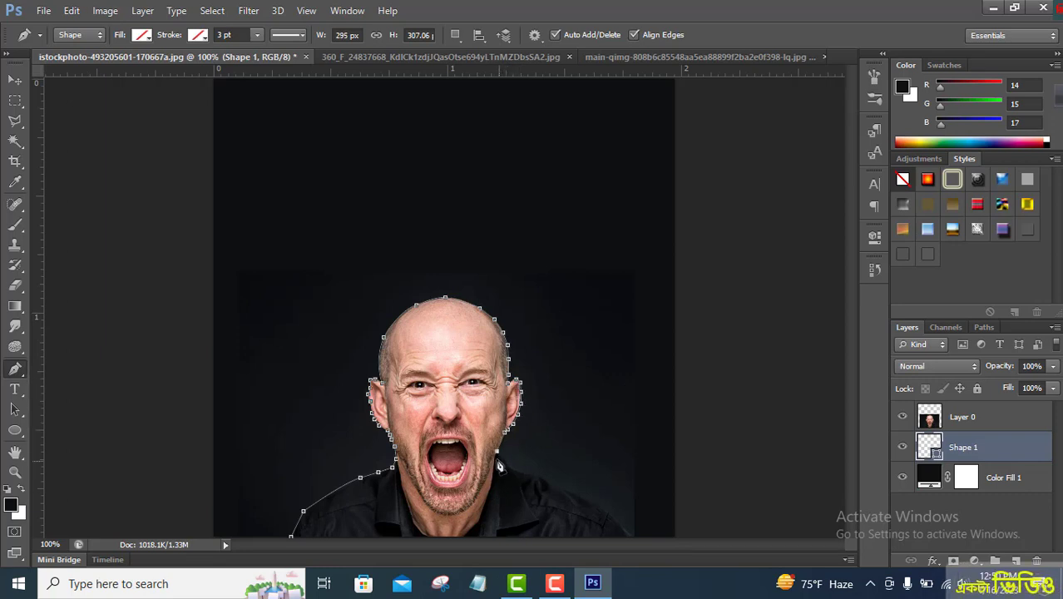
left_click(564, 491)
left_click(593, 505)
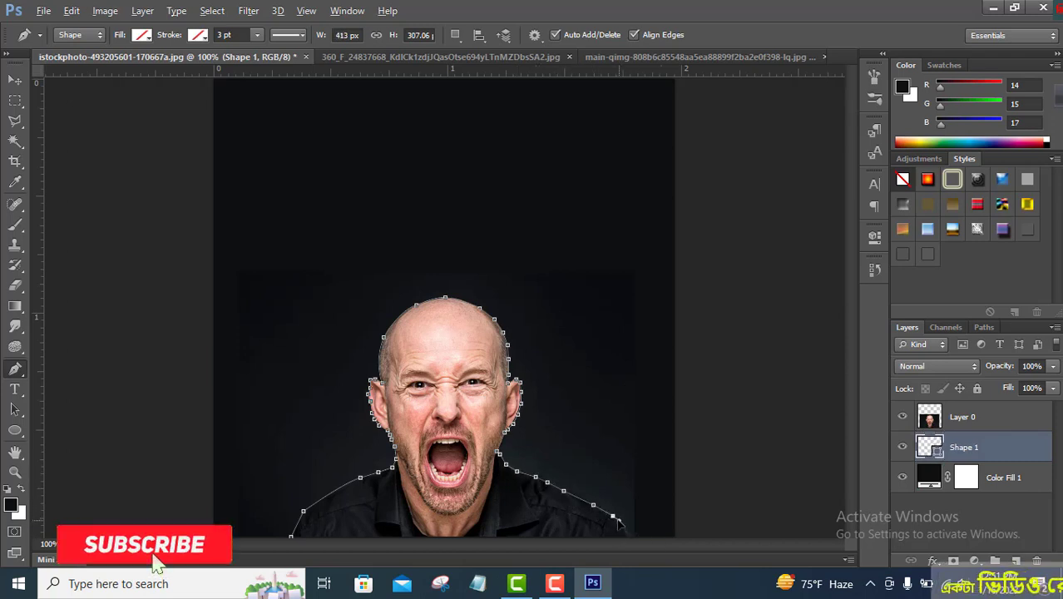
left_click(634, 534)
left_click(663, 374)
left_click(600, 235)
left_click(252, 227)
left_click(224, 446)
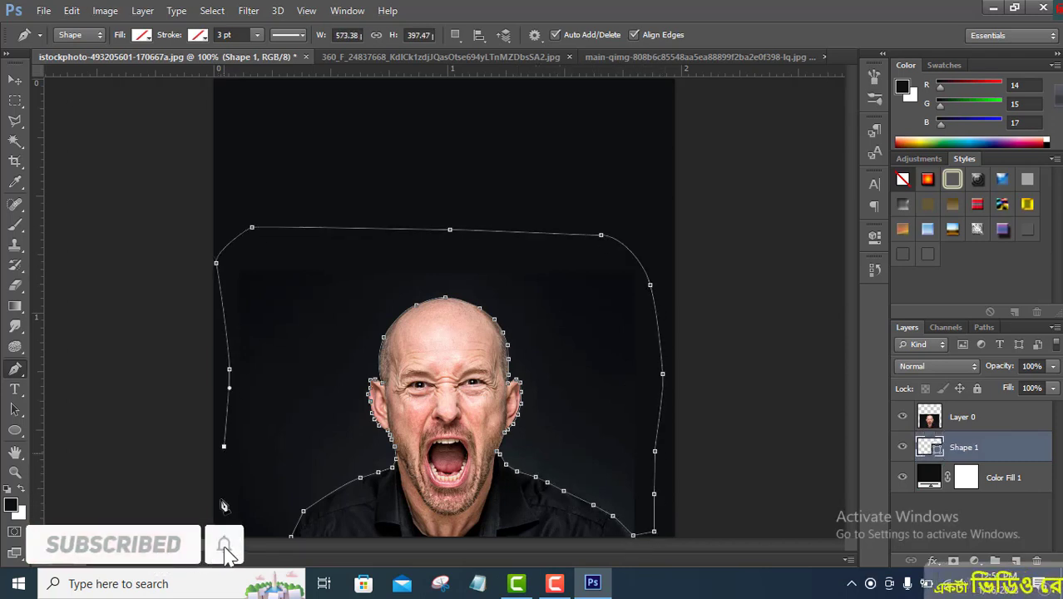
left_click(223, 526)
left_click(292, 536)
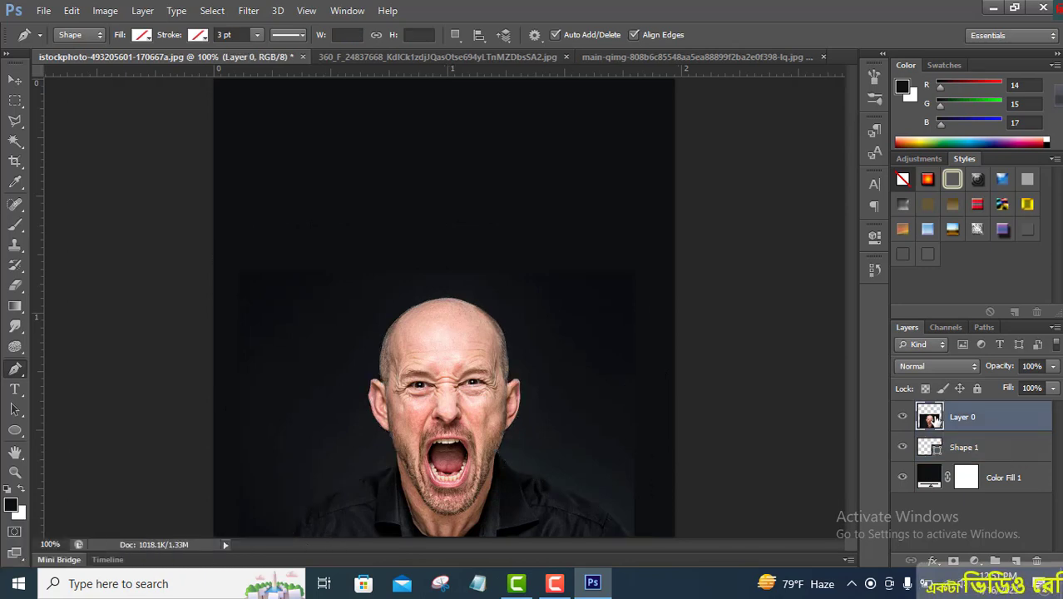
- Convert the path to a selection, apply it to Layer 0, and deselect
right_click(589, 406)
left_click(641, 104)
left_click(613, 164)
left_click(962, 417)
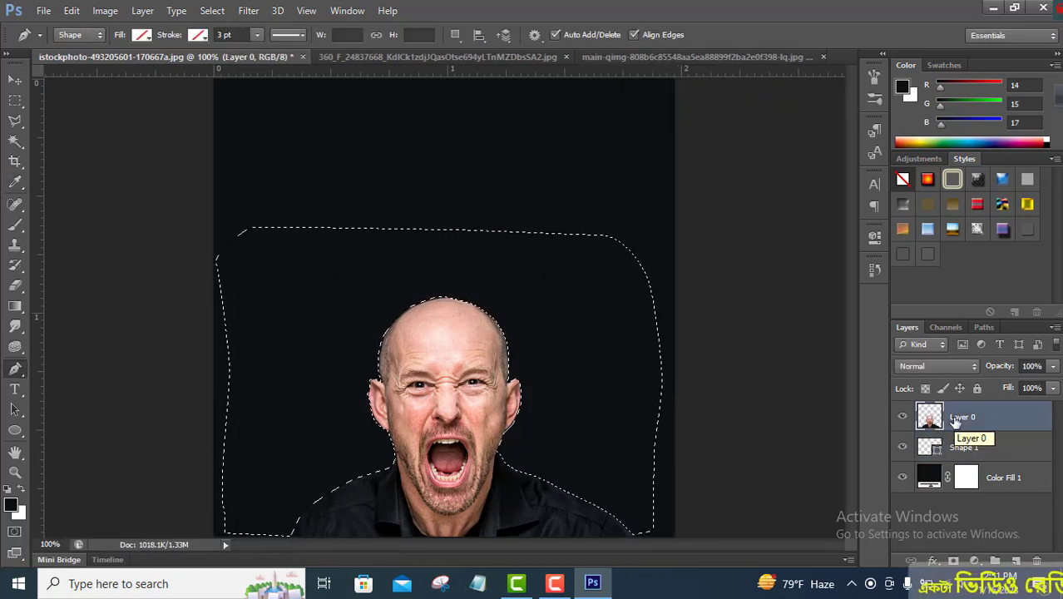
left_click(212, 11)
left_click(229, 45)
- Enlarge the man's layer to about 135%
key("v")
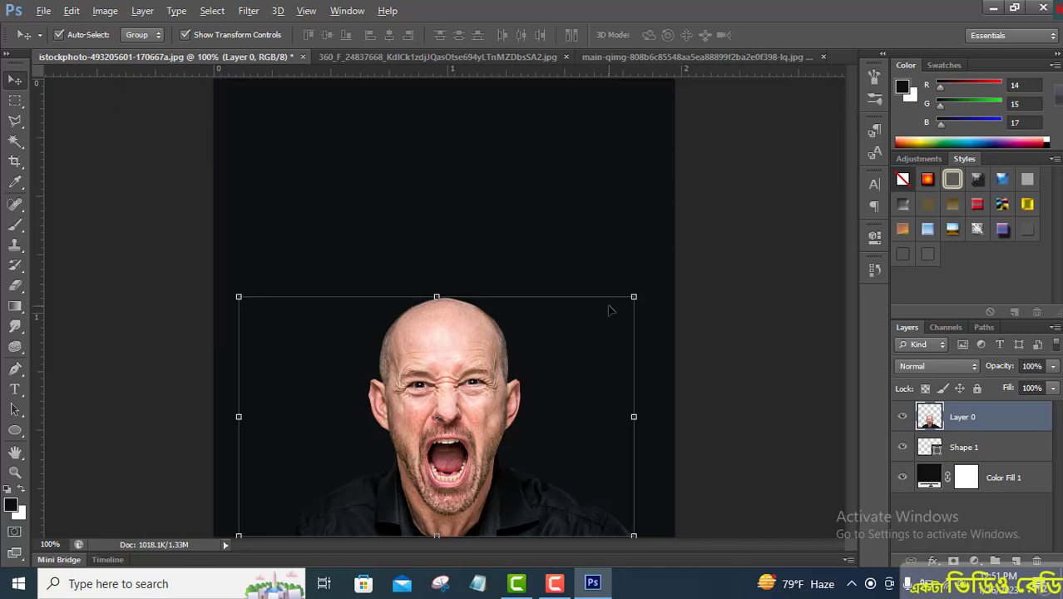
left_click_drag(634, 297, 705, 209)
left_click_drag(478, 273, 458, 270)
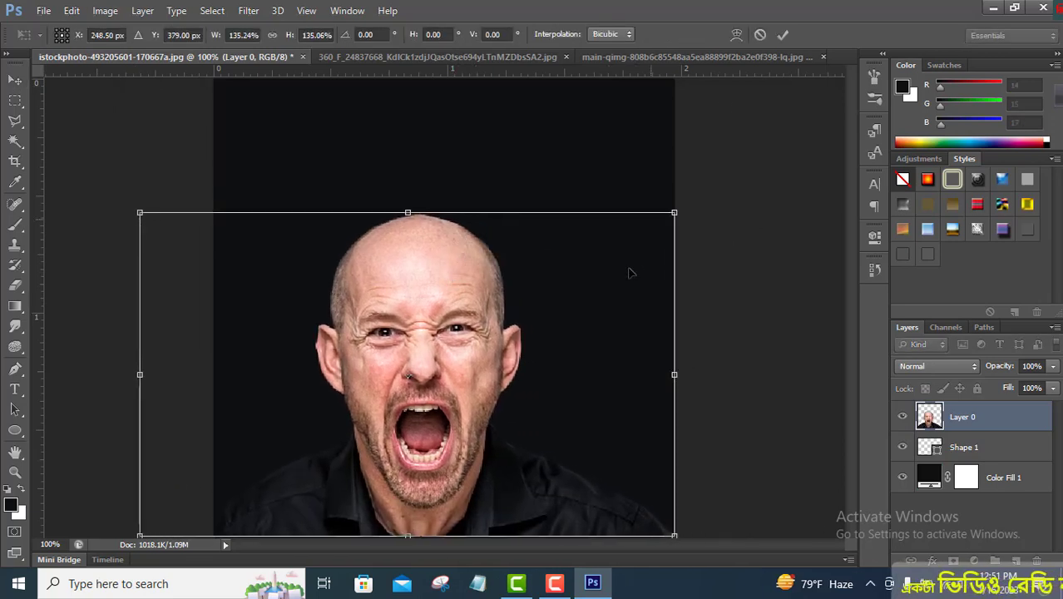
left_click(783, 35)
- Centre the man on the canvas, then shift him down and slightly left
key("ctrl+a")
left_click(327, 34)
left_click(389, 35)
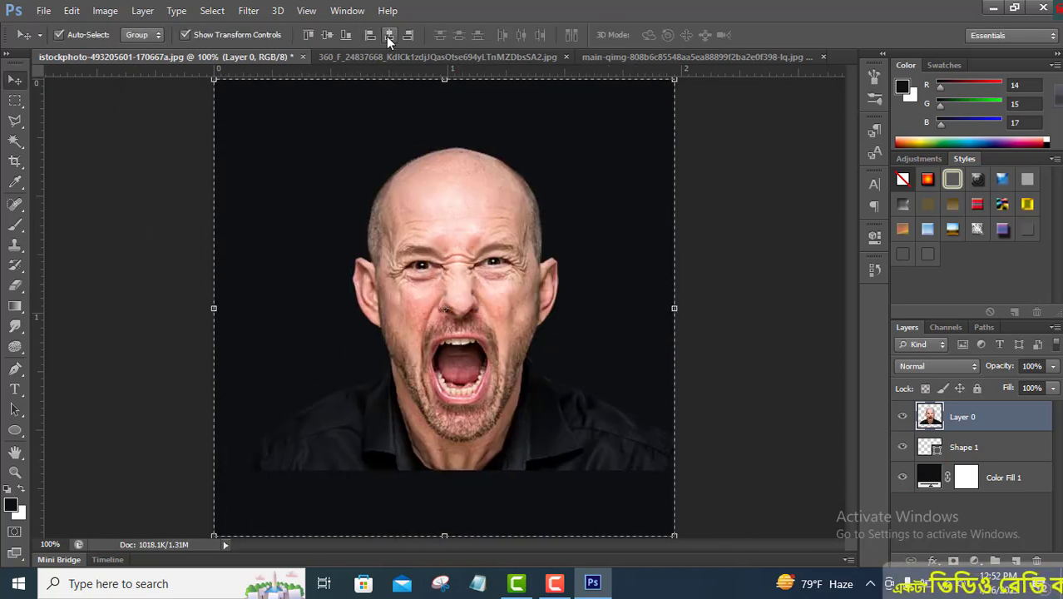
left_click(212, 11)
left_click(229, 46)
left_click_drag(337, 289, 323, 356)
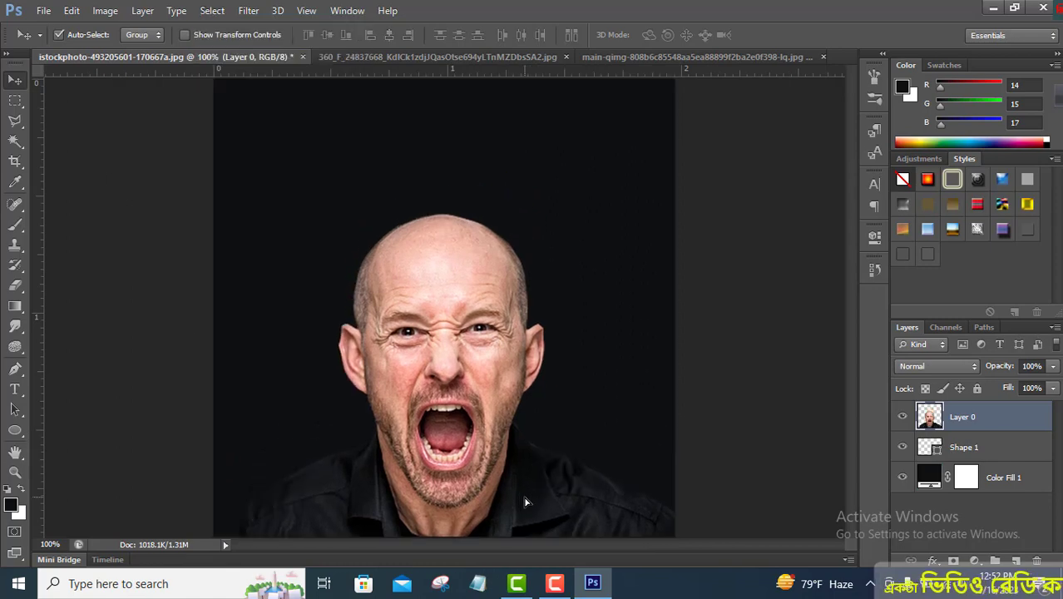
- Rescale the man to about 118%, raise him about 62 px, and shorten the top slightly
left_click(185, 35)
left_click_drag(703, 211, 740, 185)
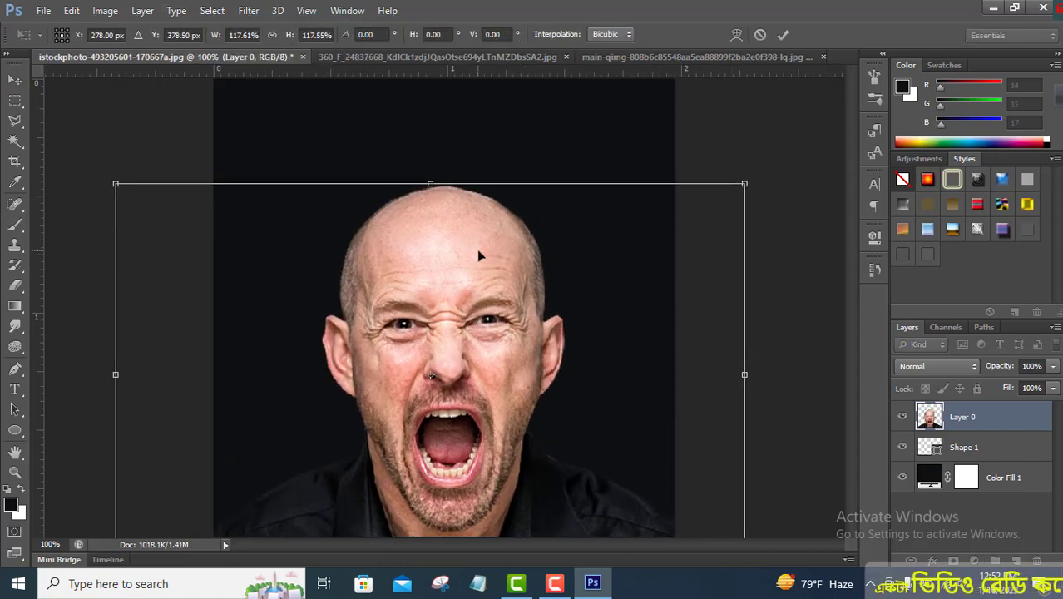
mouse_move(479, 254)
left_mouse_down()
mouse_move(487, 202)
mouse_move(485, 215)
left_mouse_up()
left_click_drag(440, 525, 439, 535)
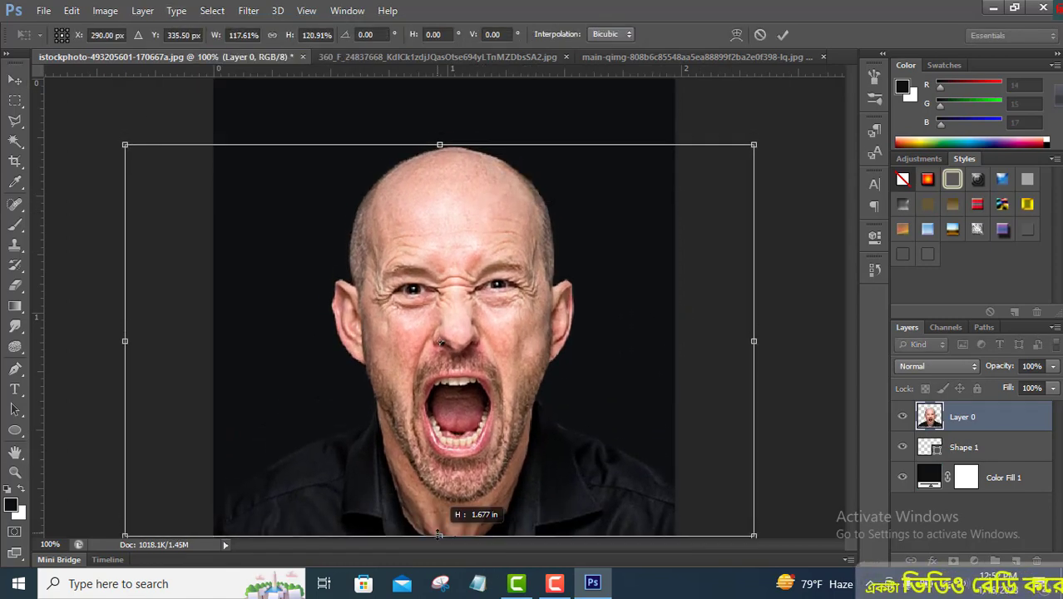
key("Return")
left_click_drag(439, 145, 439, 156)
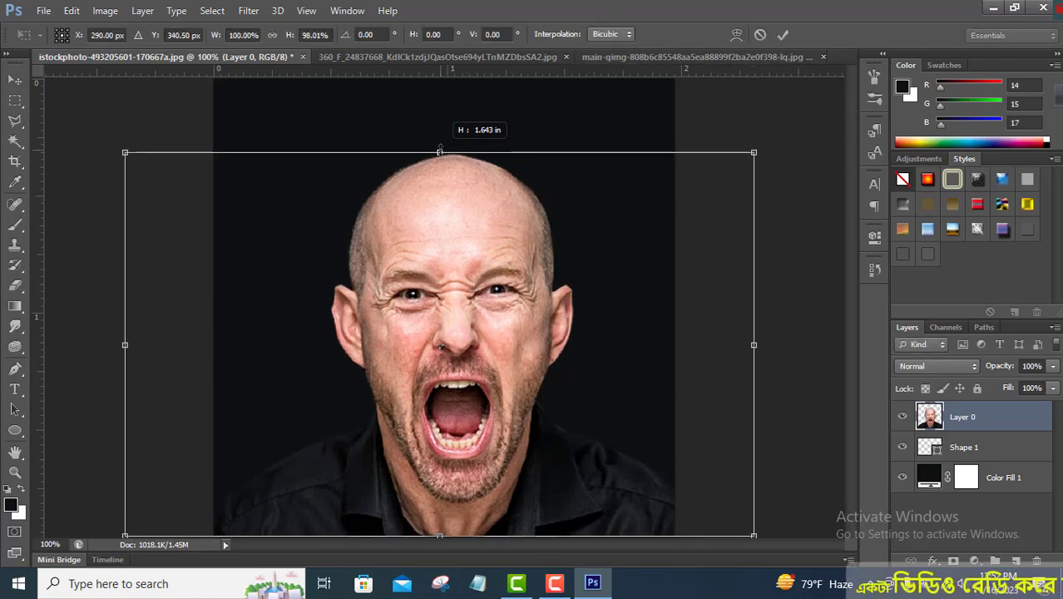
left_click(784, 35)
- Bring up the broken clay pot photo and unlock its background into a normal layer
left_click(651, 56)
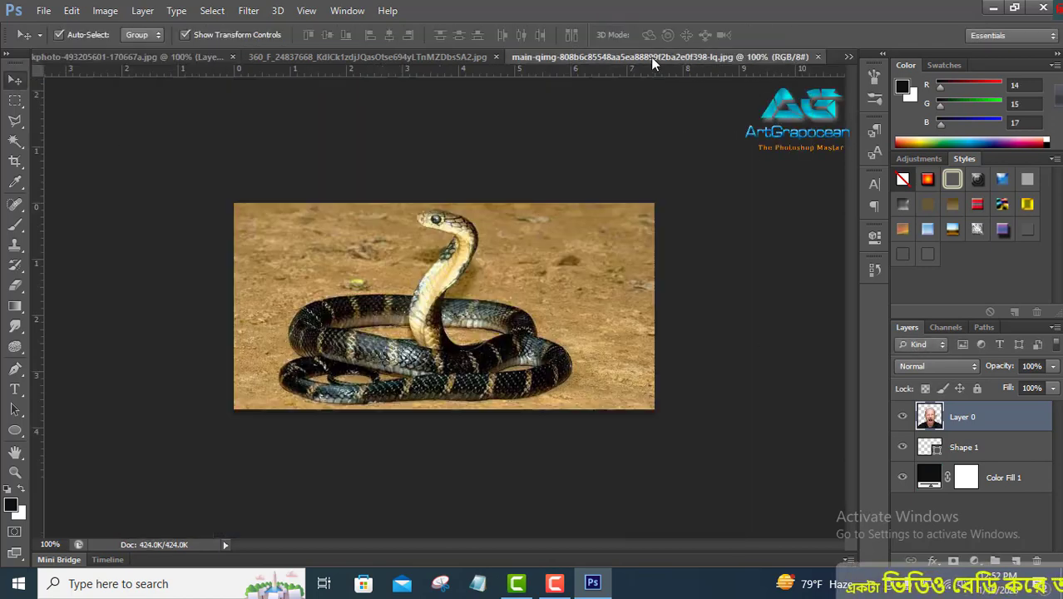
left_click(432, 55)
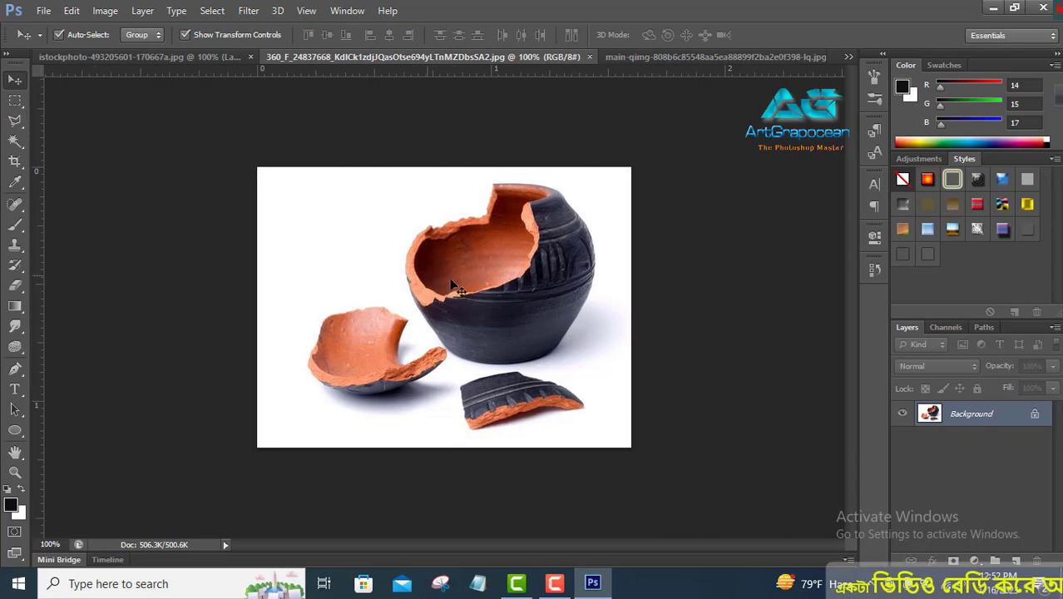
mouse_move(452, 286)
left_mouse_down()
mouse_move(434, 224)
mouse_move(528, 233)
mouse_move(493, 267)
left_mouse_up()
left_click(510, 225)
double_click(963, 421)
left_click(677, 188)
- Set the pot layer to 59% opacity, then scale it down and stretch it wider over the head
key("5")
key("9")
left_click_drag(588, 127, 577, 142)
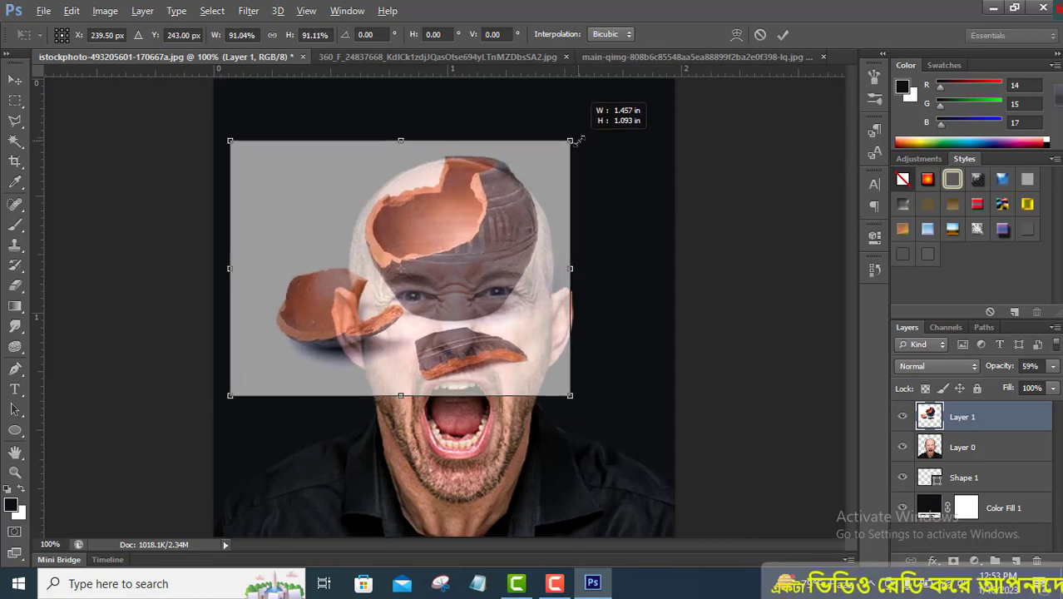
left_click_drag(577, 141, 570, 147)
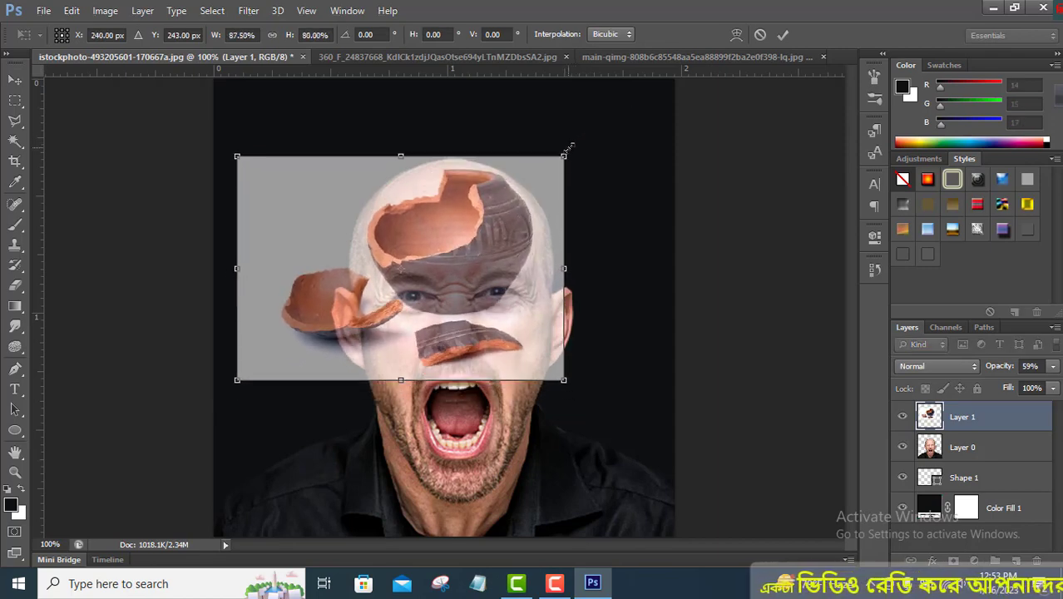
left_click_drag(510, 213, 508, 206)
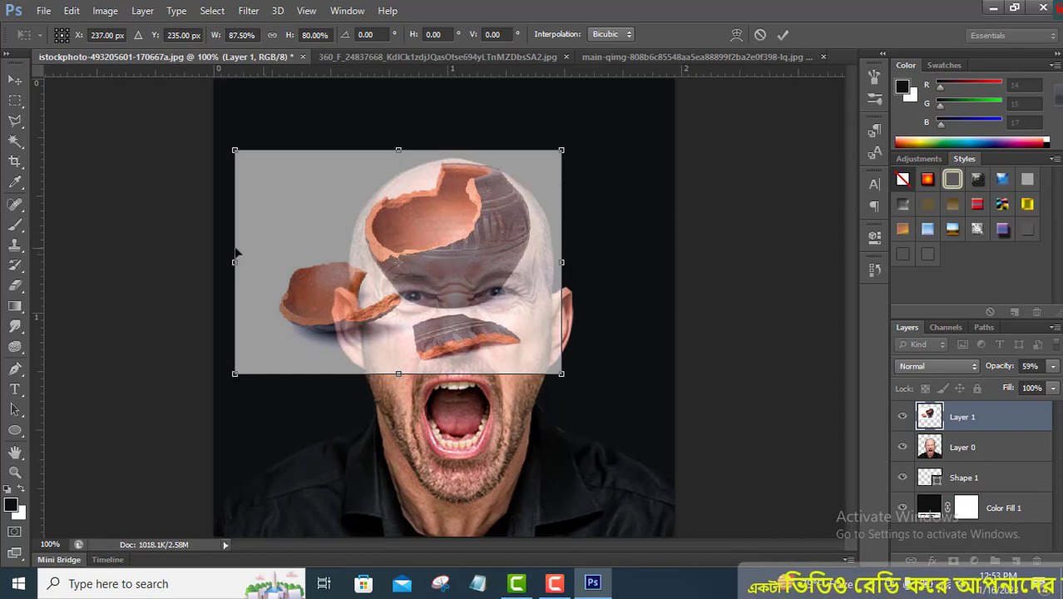
left_click_drag(235, 262, 216, 262)
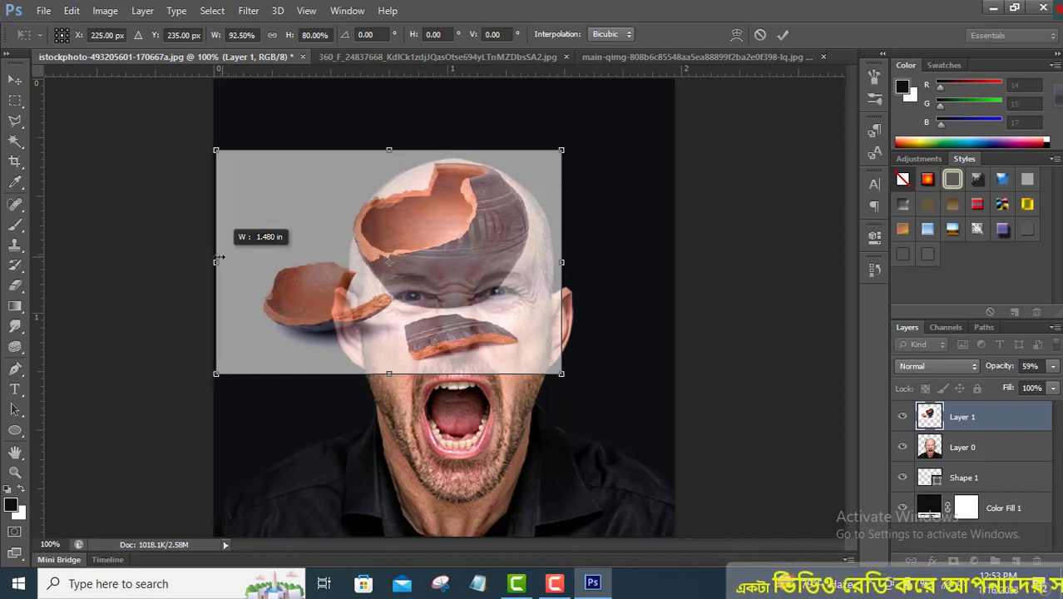
left_click_drag(562, 262, 577, 261)
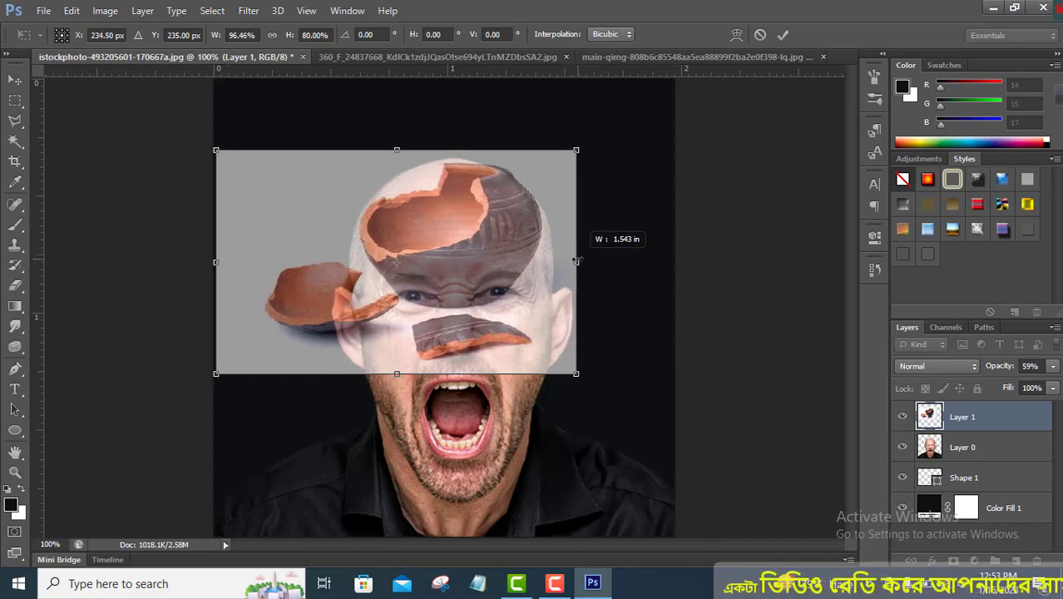
- Stretch the pot overlay taller and tilt it to about −2°, applying at 96.46% × 87.78%
right_click(512, 182)
left_click(395, 257)
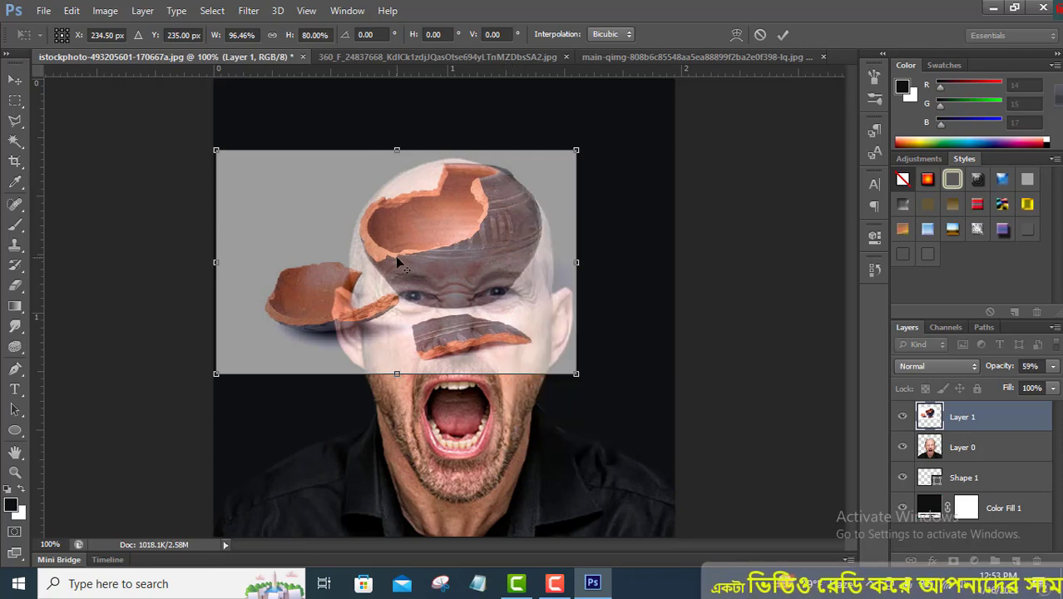
right_click(397, 260)
left_click(405, 373)
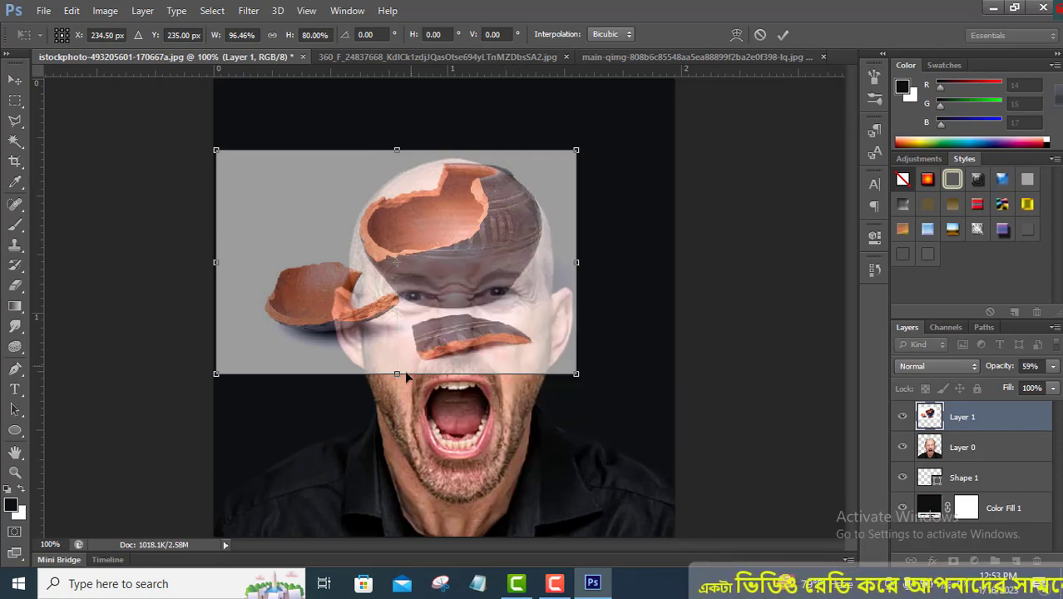
left_click_drag(398, 373, 400, 396)
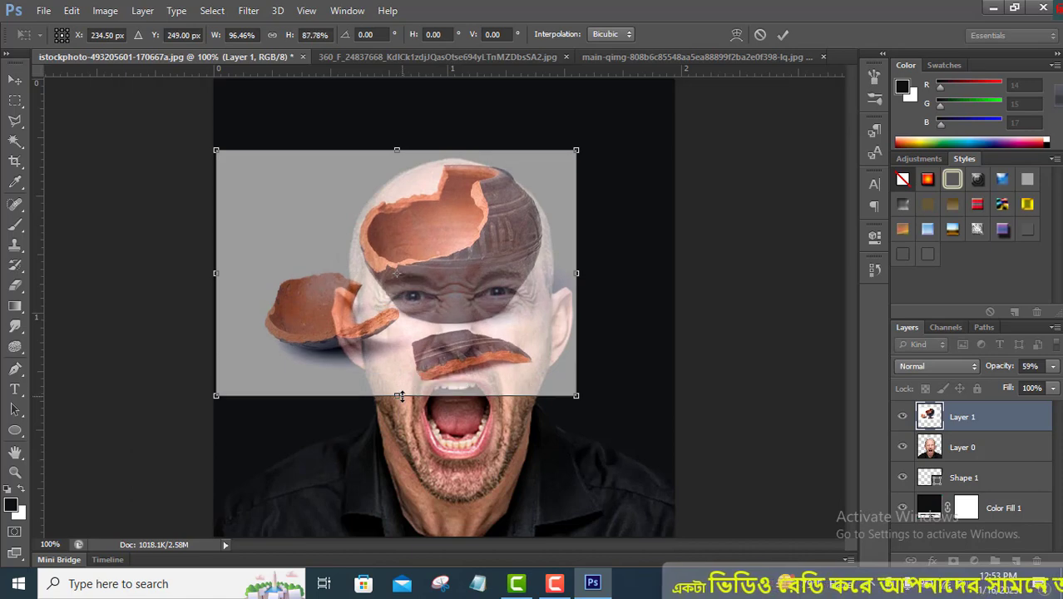
left_click_drag(582, 166, 581, 154)
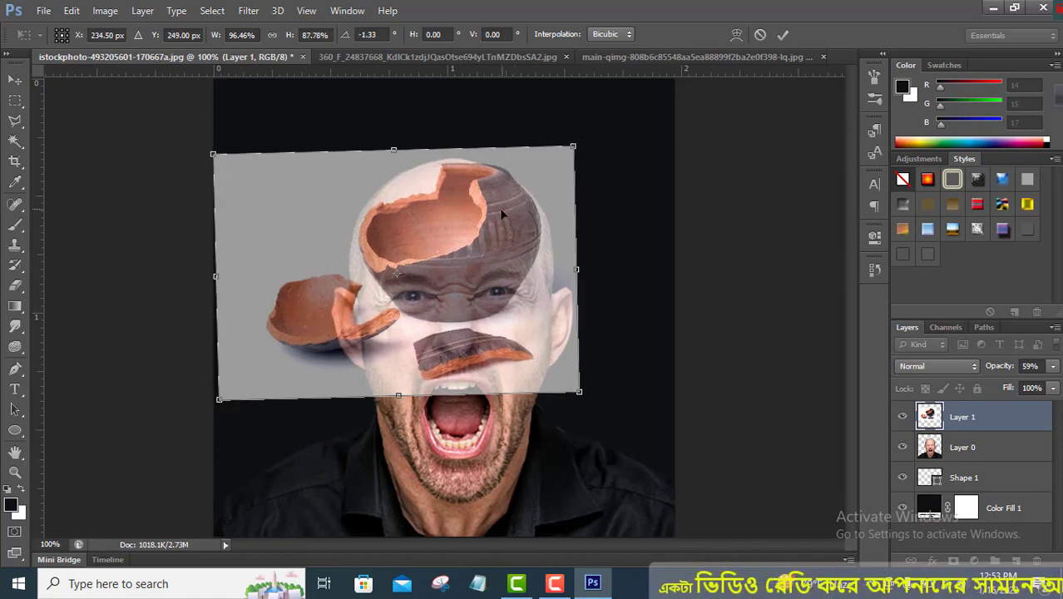
left_click_drag(499, 207, 493, 210)
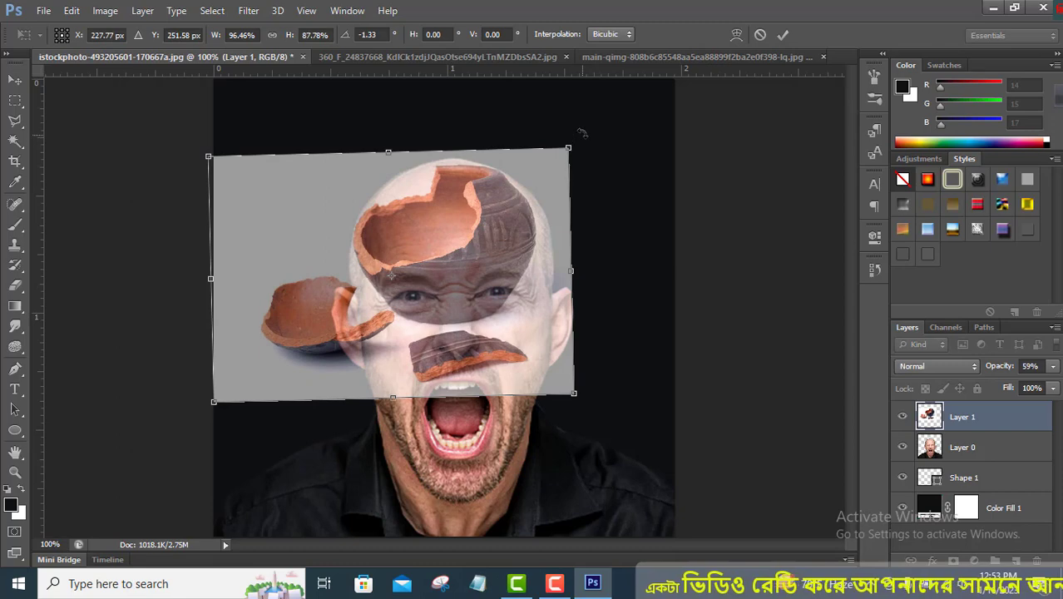
left_click_drag(583, 136, 580, 130)
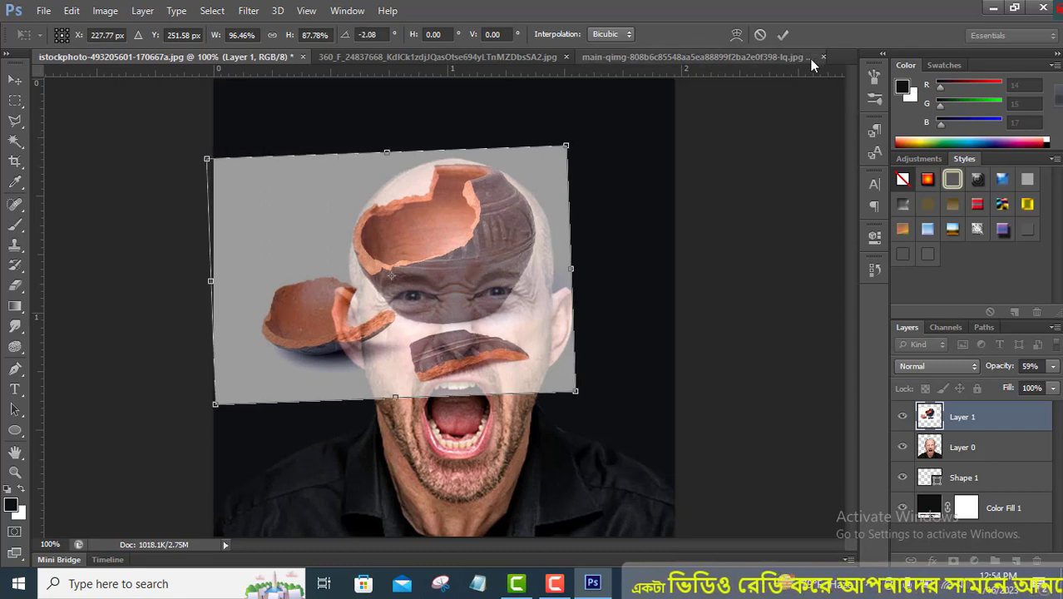
left_click(784, 34)
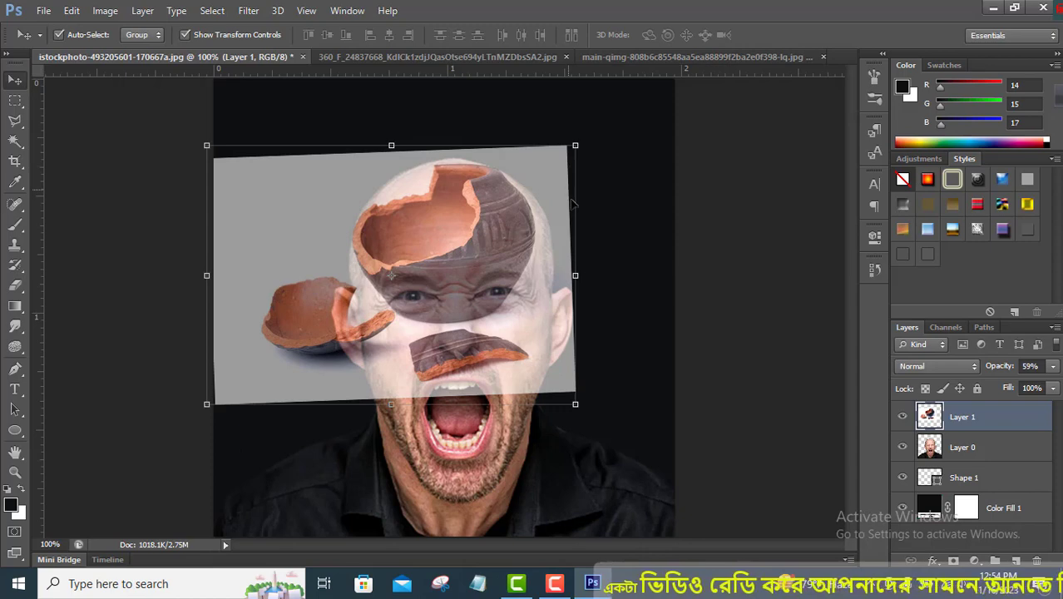
- Add a layer mask to the pot layer and paint out the shard shadow with a 100 px brush
left_click(15, 225)
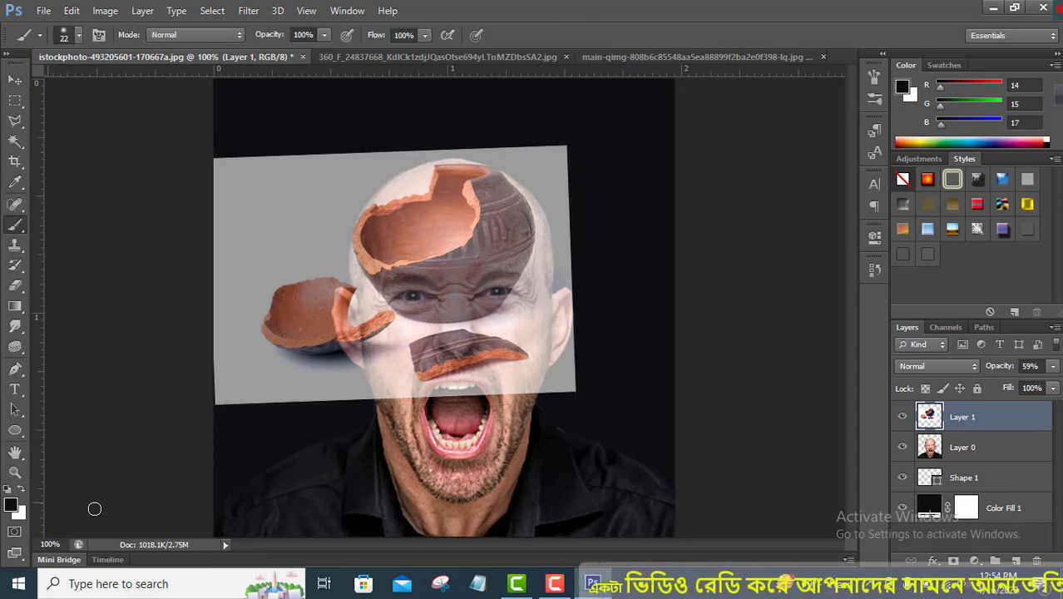
left_click(955, 562)
key("bracketright")
key("bracketright")
key("bracketright")
mouse_move(408, 374)
left_mouse_down()
mouse_move(296, 366)
mouse_move(349, 333)
mouse_move(378, 287)
mouse_move(546, 357)
mouse_move(427, 321)
mouse_move(451, 256)
mouse_move(545, 379)
left_mouse_up()
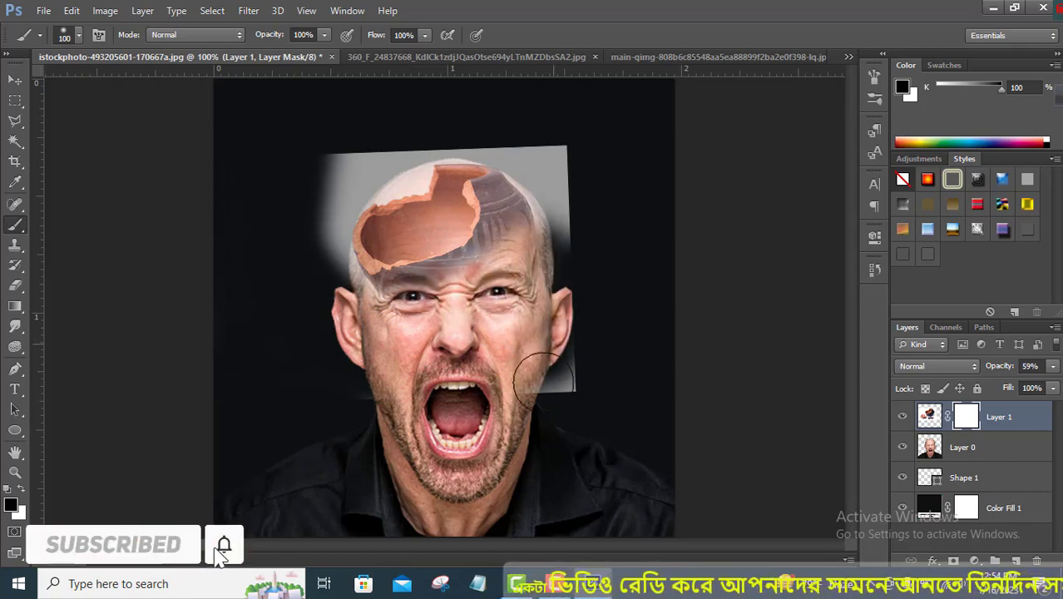
- Mask away the grey backdrop around the skull, eyes and above the head, then shrink the brush
mouse_move(339, 258)
left_mouse_down()
mouse_move(335, 220)
mouse_move(389, 158)
mouse_move(482, 158)
mouse_move(559, 224)
mouse_move(545, 187)
mouse_move(516, 175)
mouse_move(518, 230)
left_mouse_up()
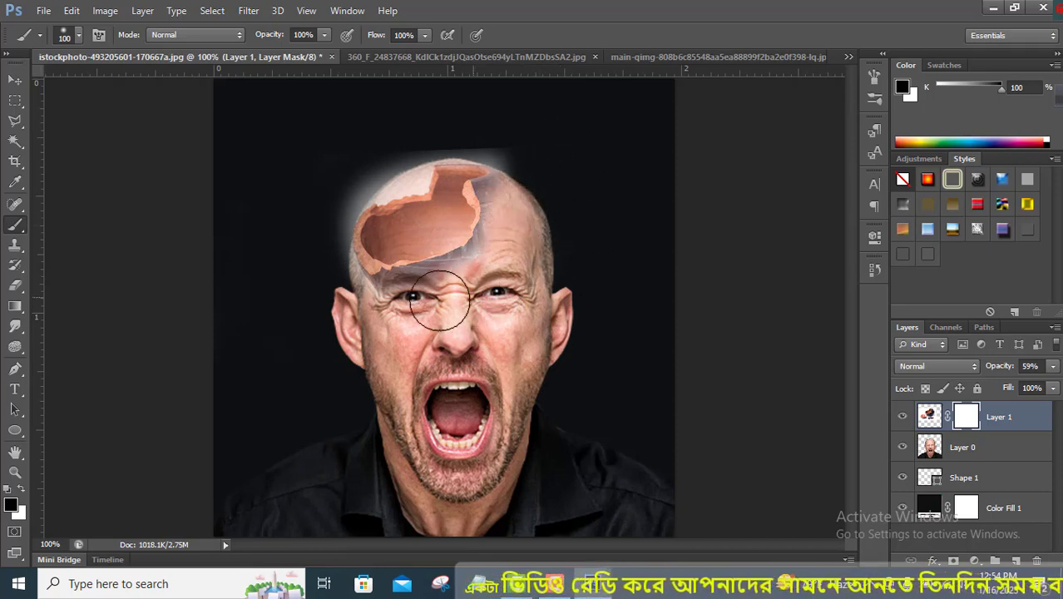
mouse_move(439, 300)
left_mouse_down()
mouse_move(392, 308)
mouse_move(379, 333)
left_mouse_up()
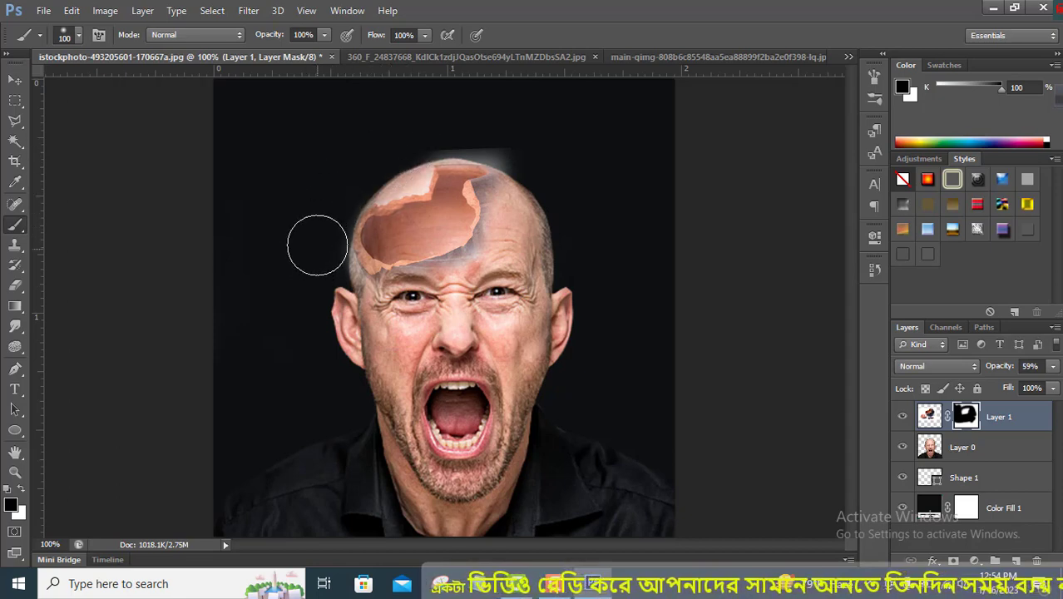
left_click_drag(437, 125, 529, 141)
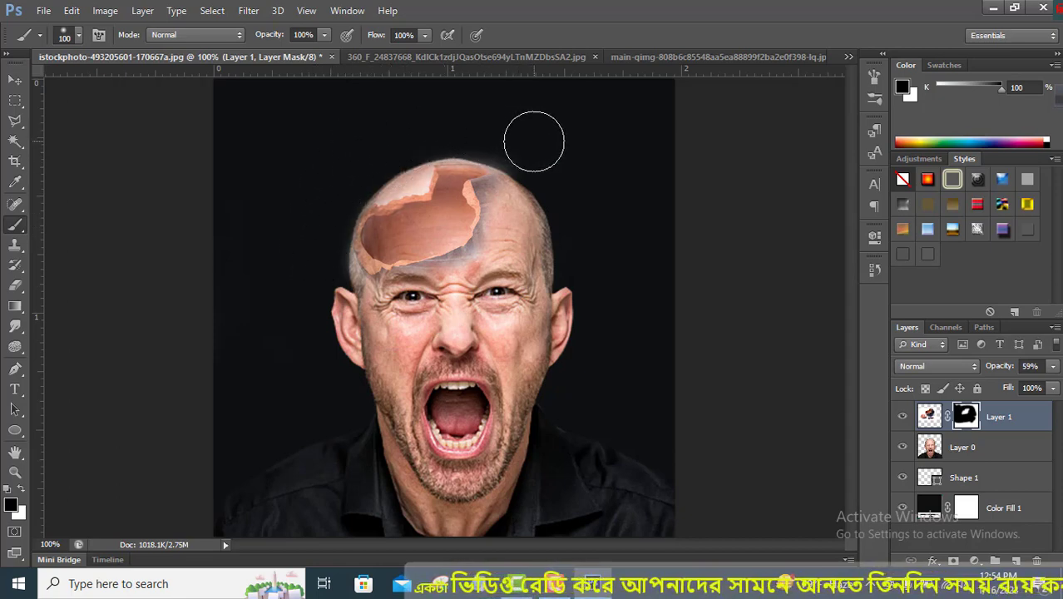
key("ctrl+z")
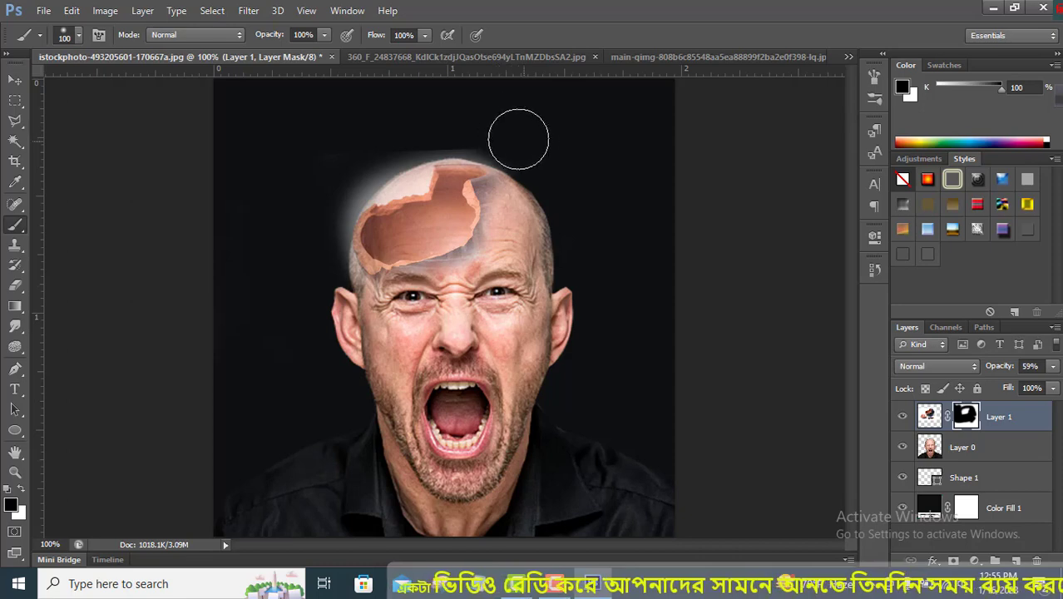
mouse_move(444, 124)
left_mouse_down()
mouse_move(337, 188)
mouse_move(323, 257)
left_mouse_up()
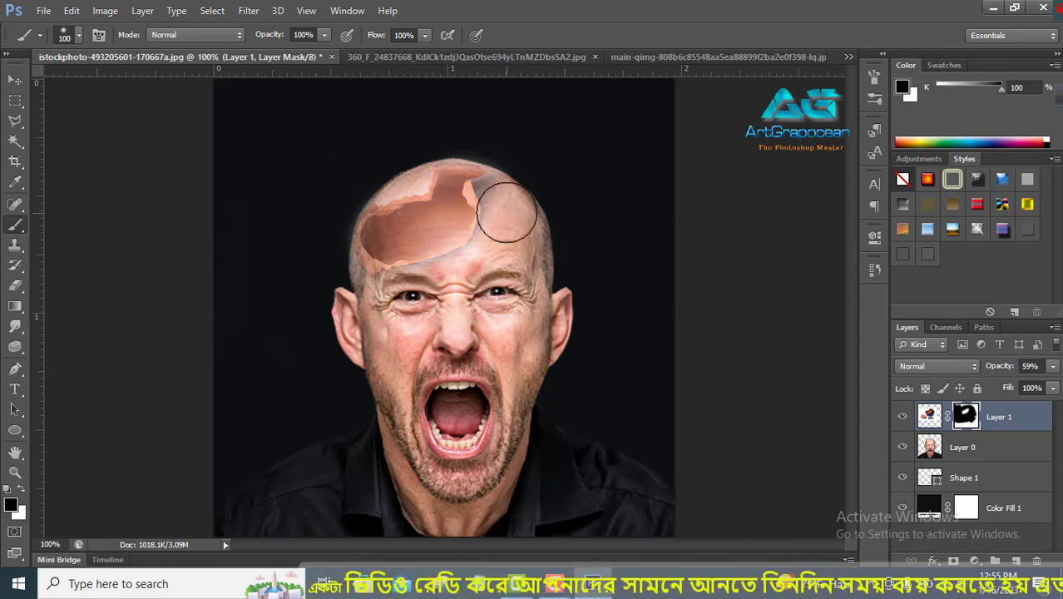
key("bracketleft")
key("bracketleft")
key("bracketleft")
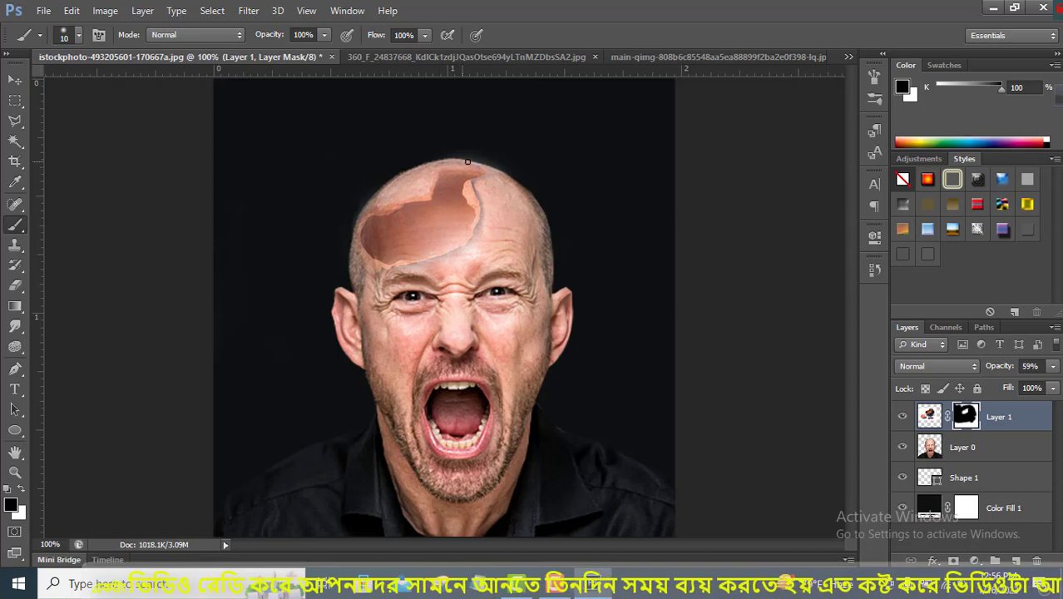
- Add a layer mask to the man's Layer 0, collapse History, and return to the cobra photo
left_click(976, 450)
left_click(954, 562)
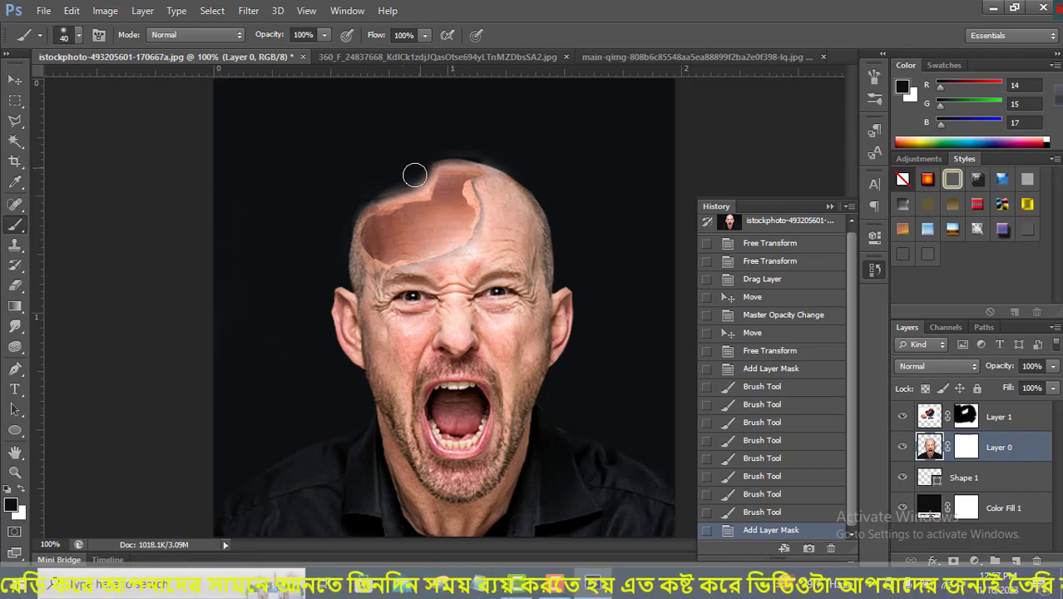
left_click(830, 206)
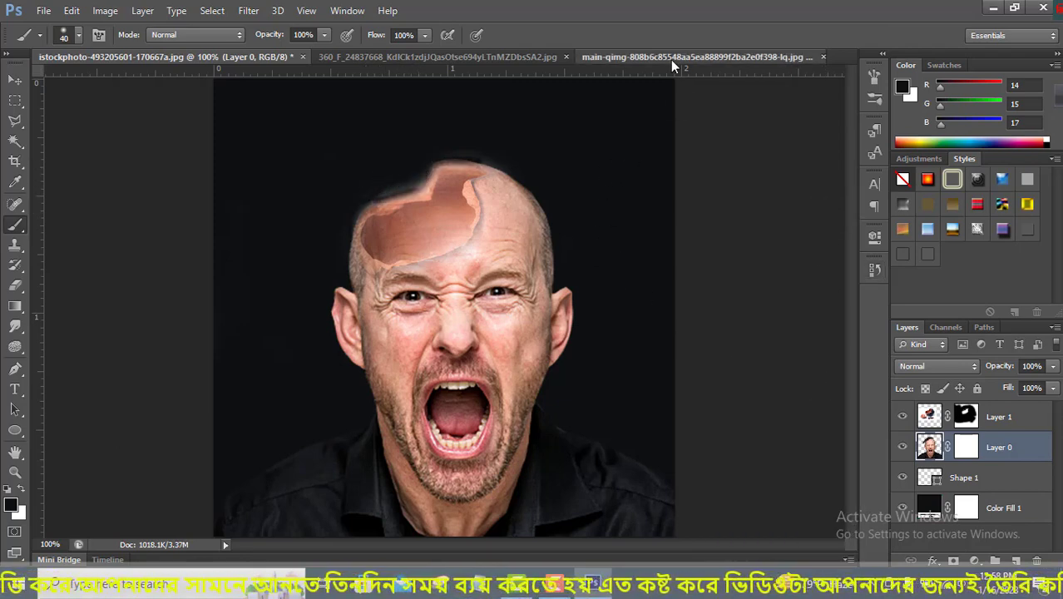
left_click(671, 57)
- Zoom to 200% and start a pen outline at the cobra's lower edge, up its left coil
left_click(15, 369)
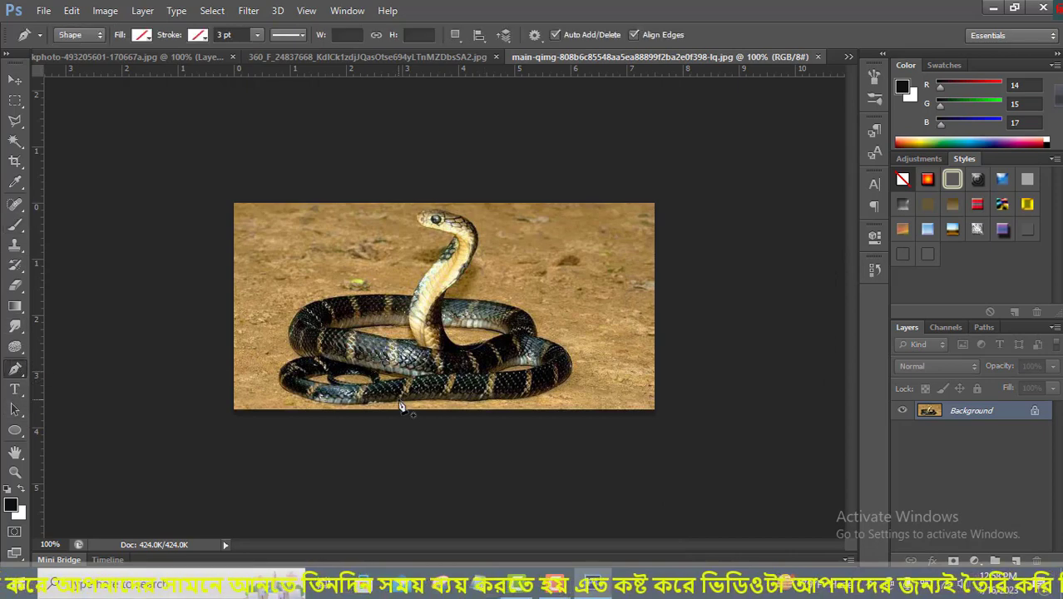
key("ctrl+plus")
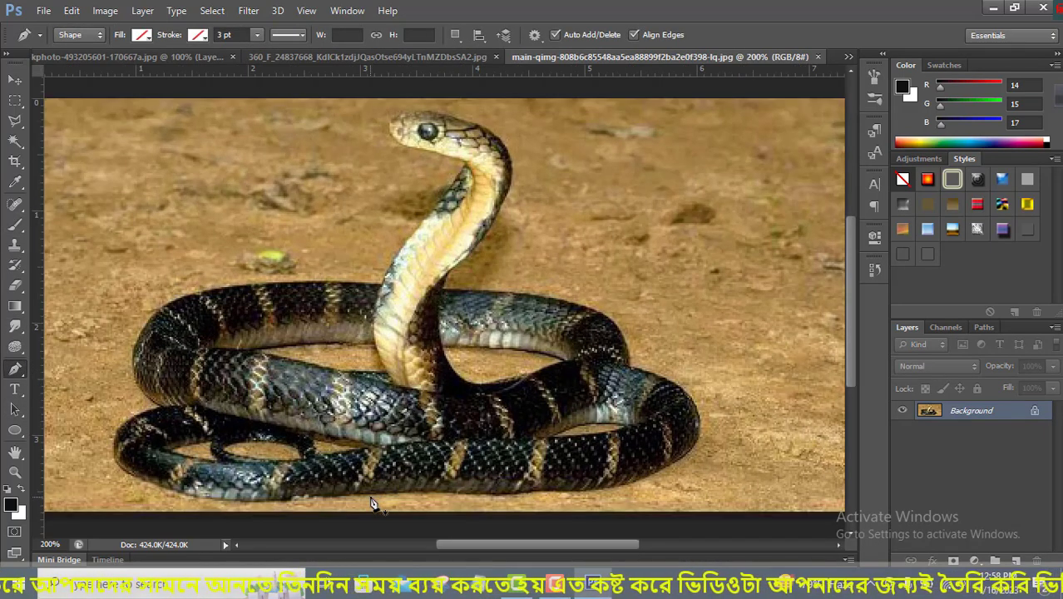
left_click(368, 494)
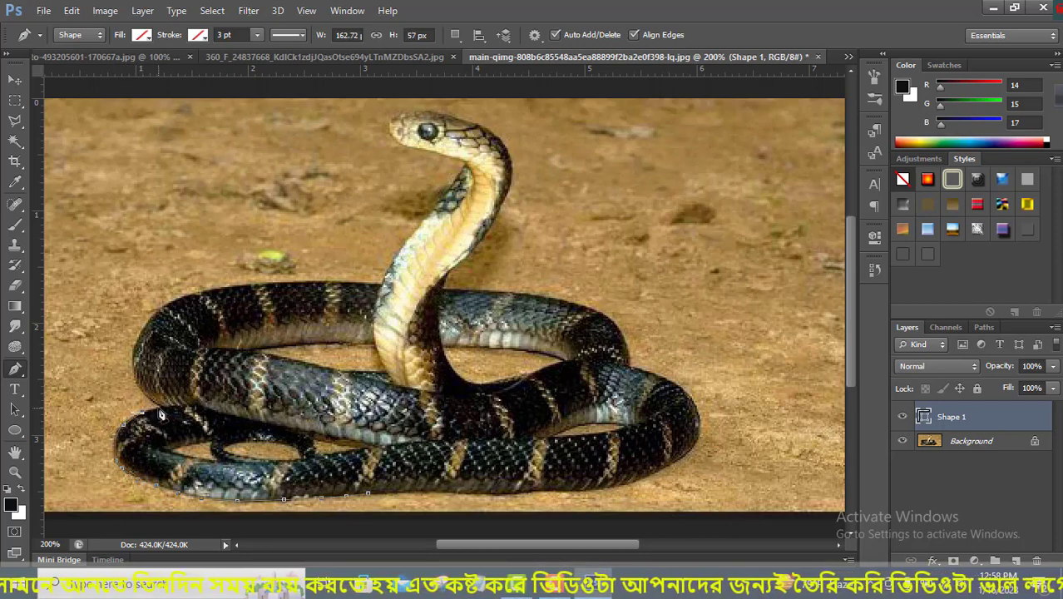
left_click(142, 387)
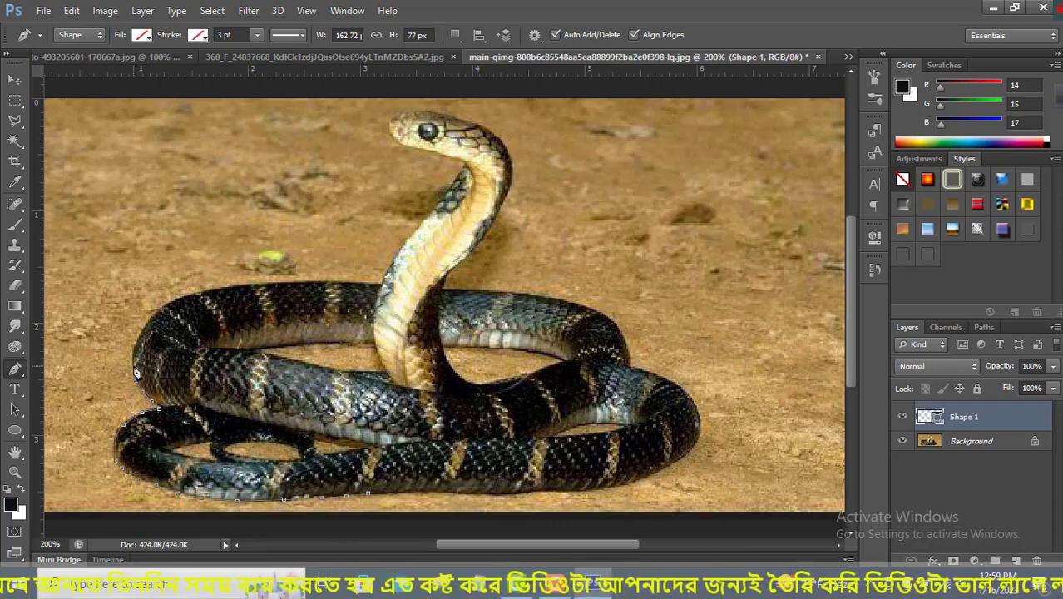
left_click(160, 318)
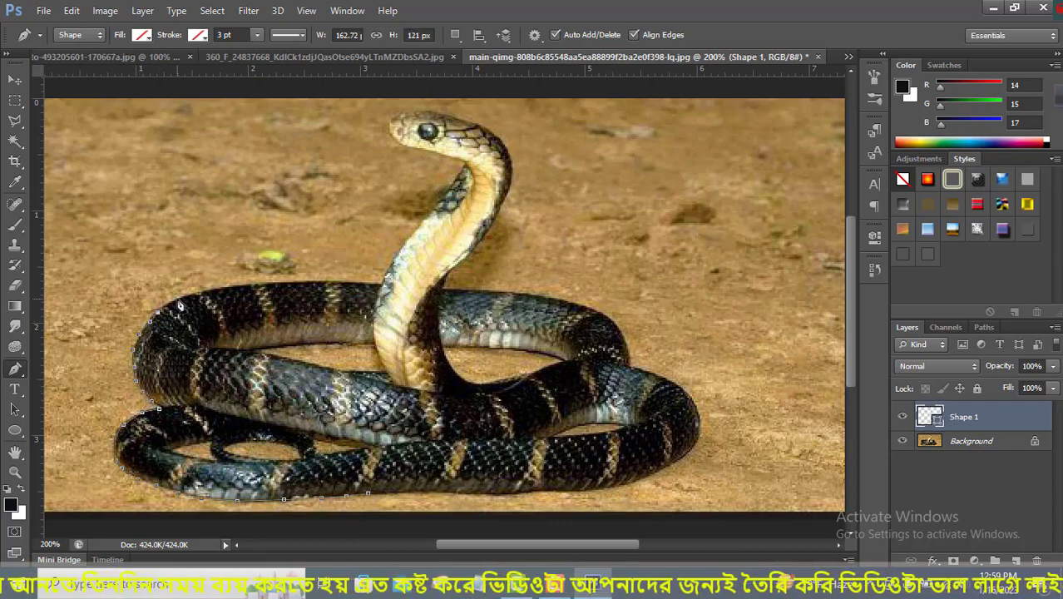
left_click(200, 295)
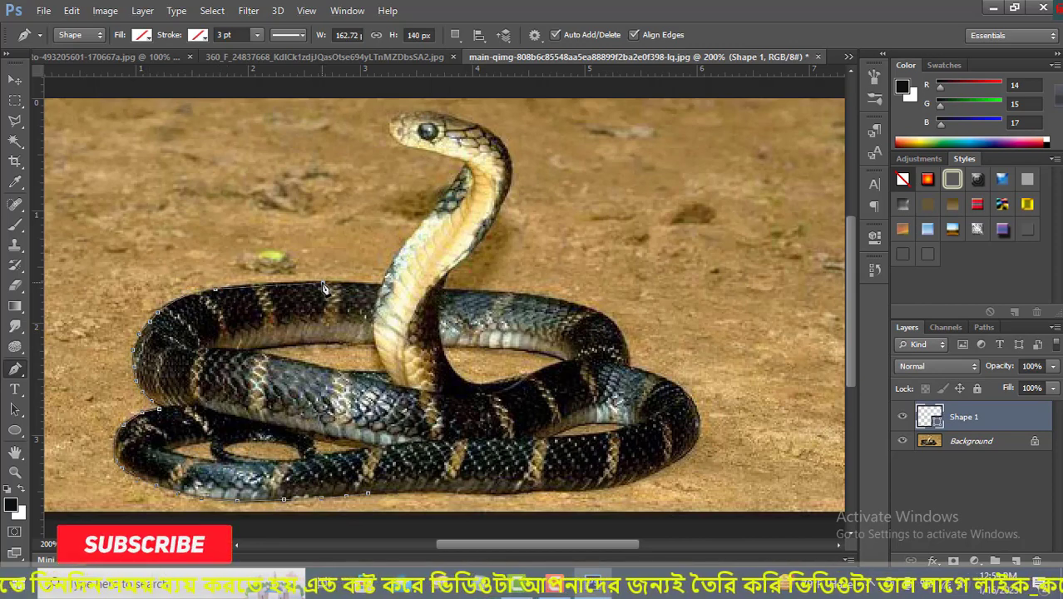
- Continue the outline along the upper edge, up the neck to the top of the head
left_click(378, 285)
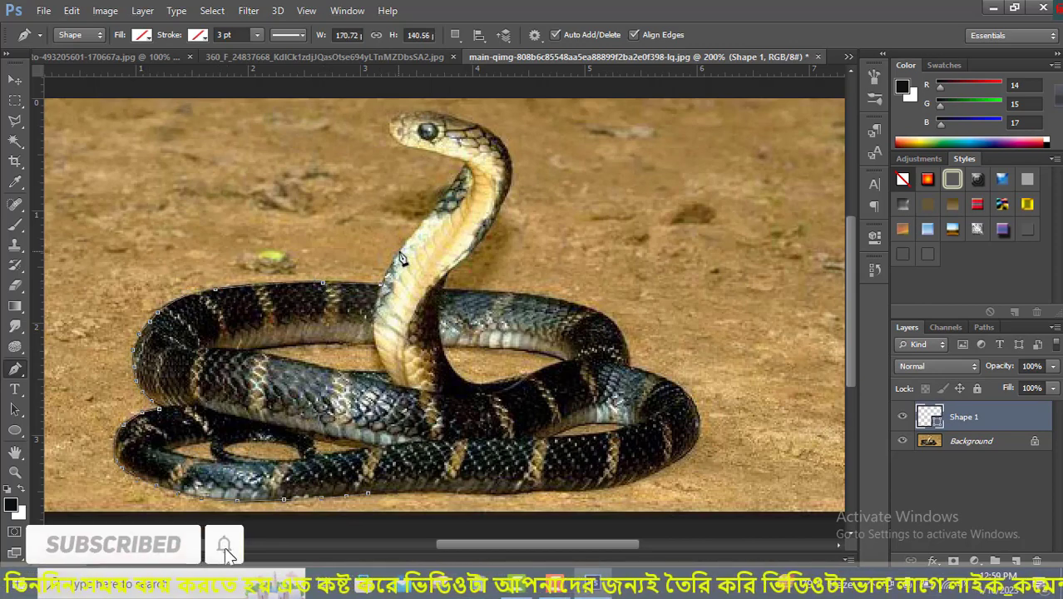
left_click(432, 220)
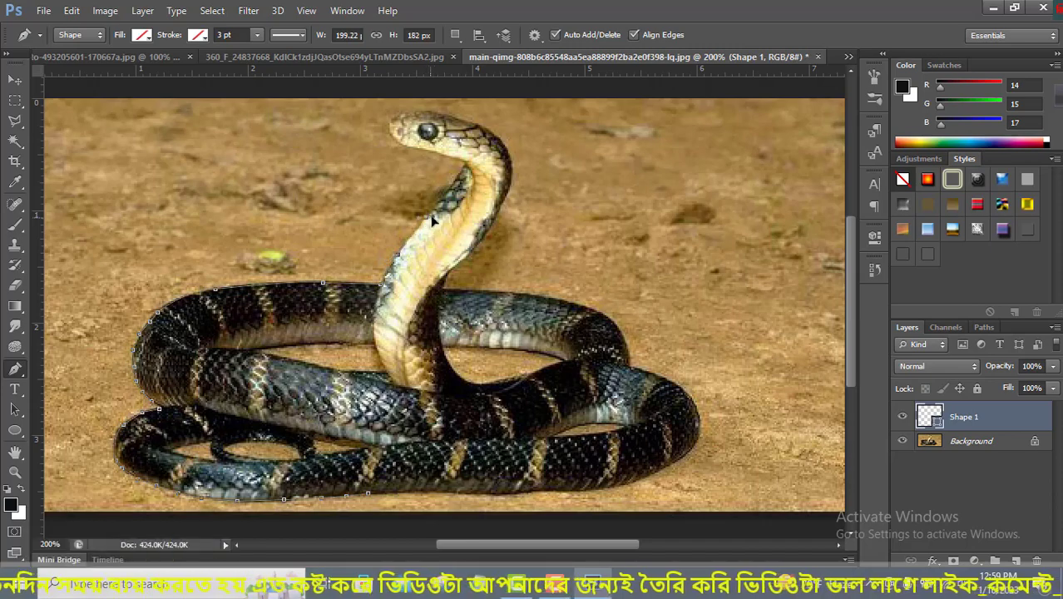
left_click(469, 176)
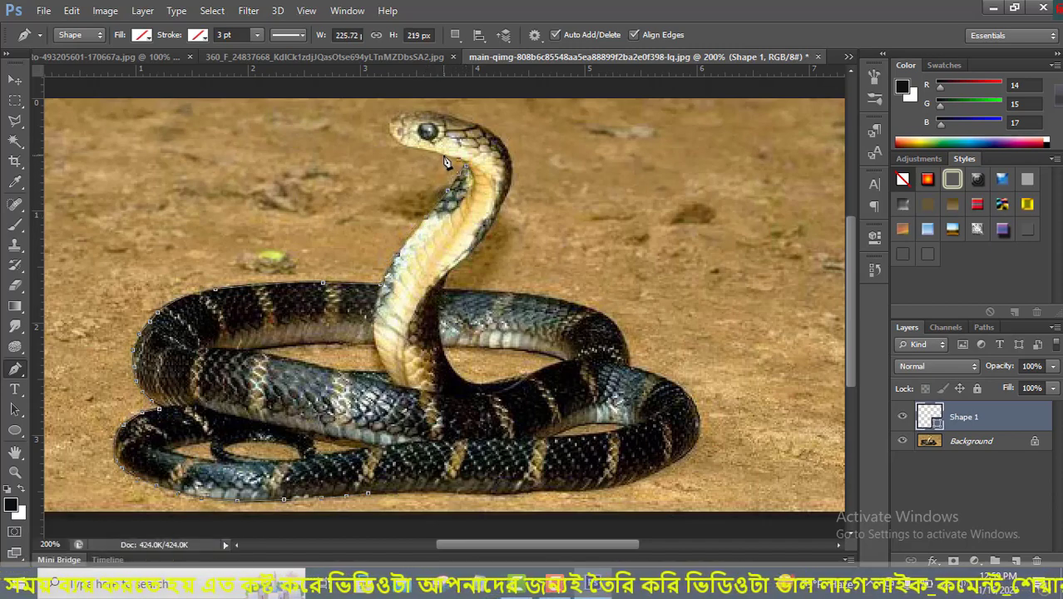
left_click(392, 131)
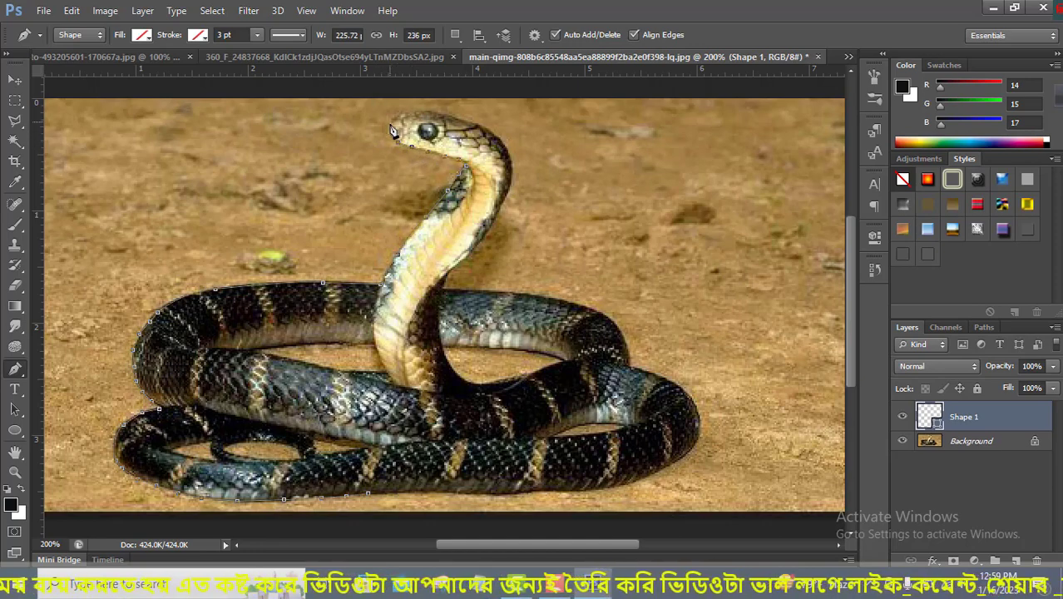
left_click(393, 118)
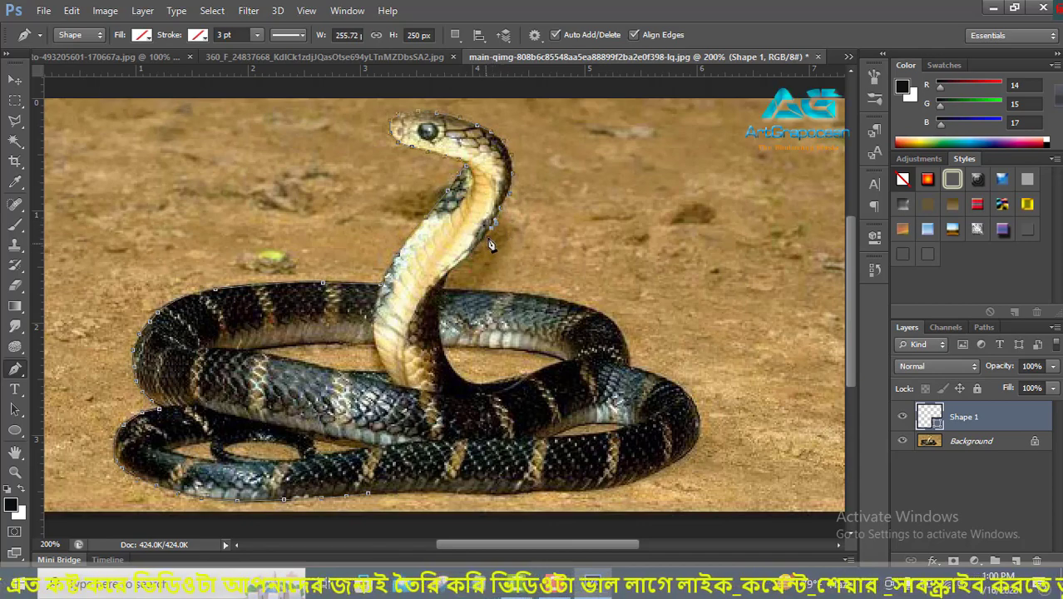
left_click(876, 270)
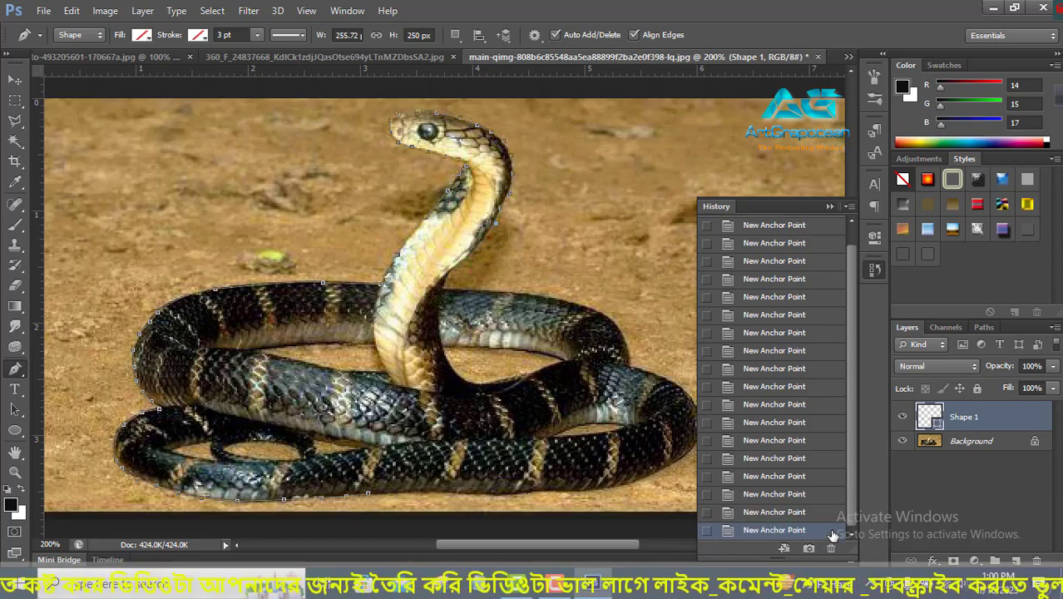
- Extend the outline down the hood, along the back and around the right coil
left_click(489, 235)
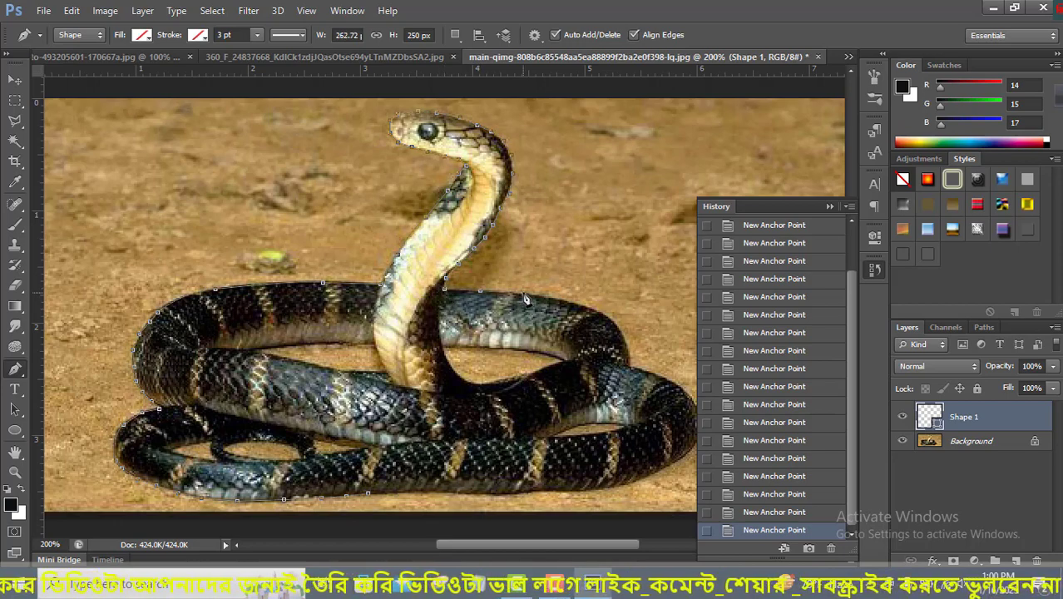
left_click(563, 302)
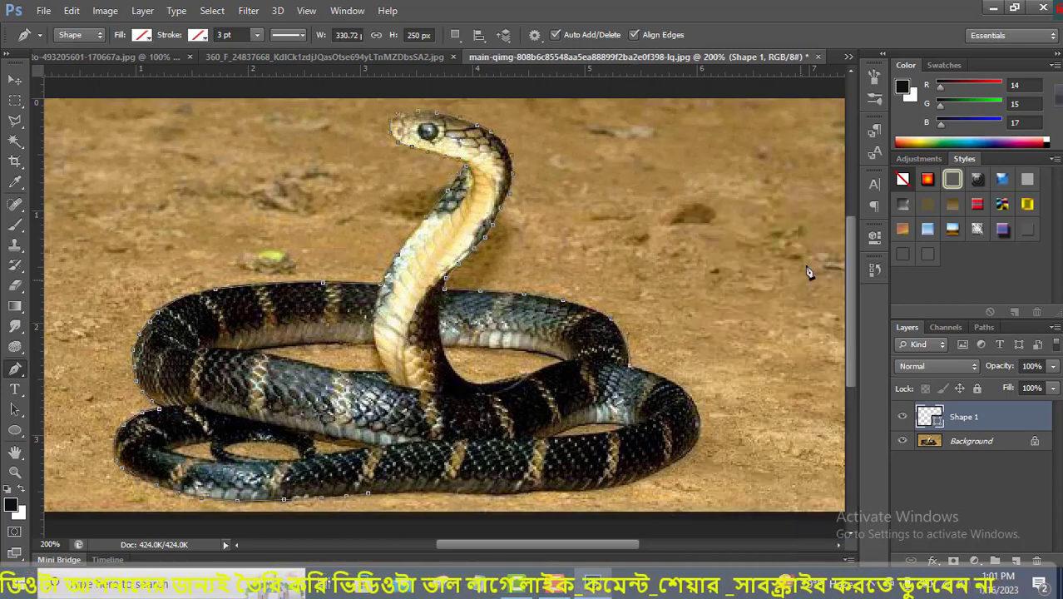
left_click(679, 388)
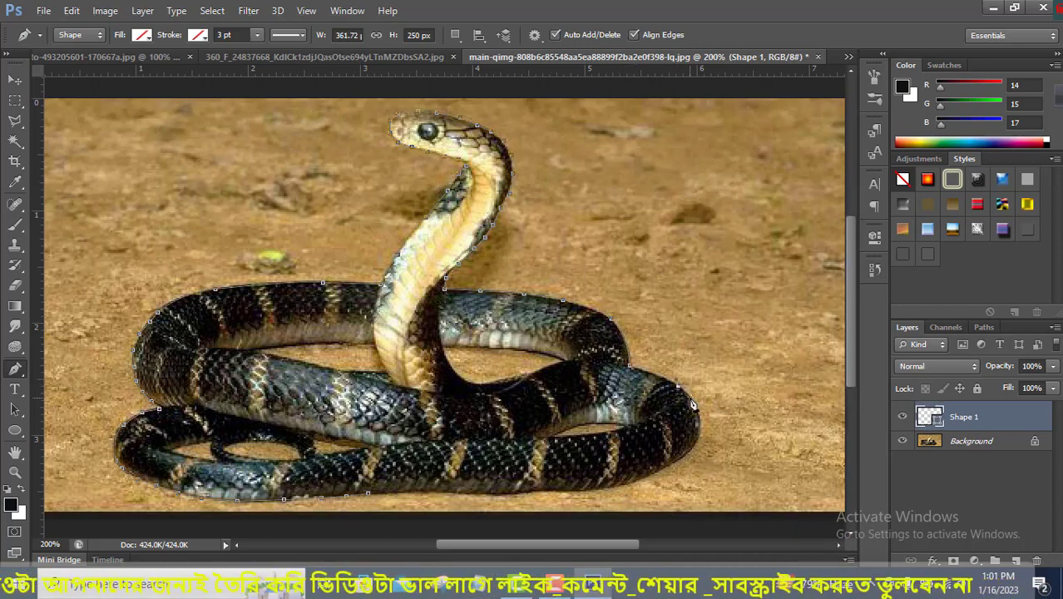
left_click(701, 446)
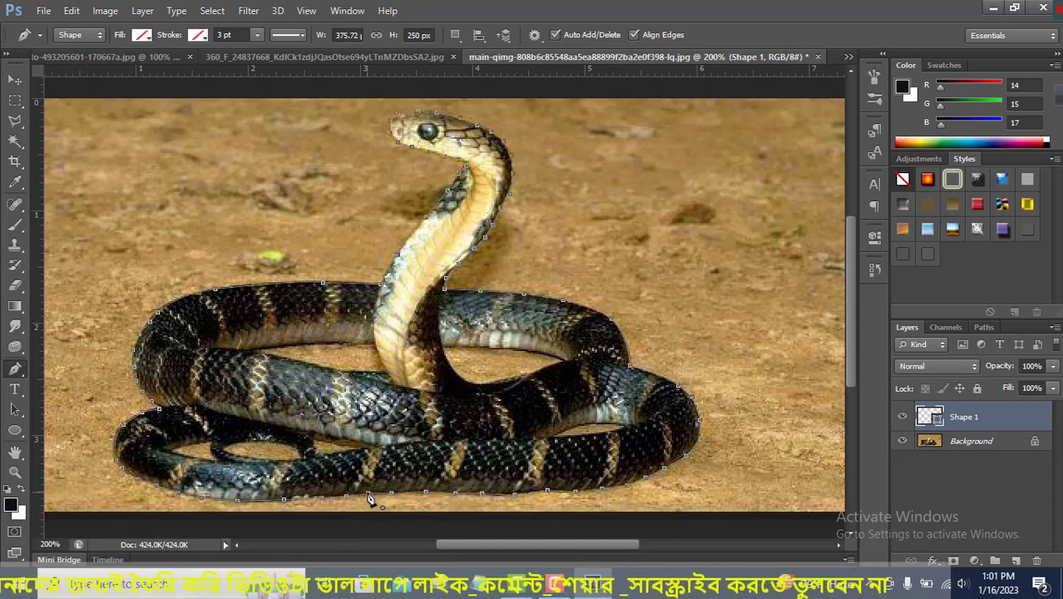
- Return to the Pen tool on Shape 1 and close the path at its first anchor
key("shift+l")
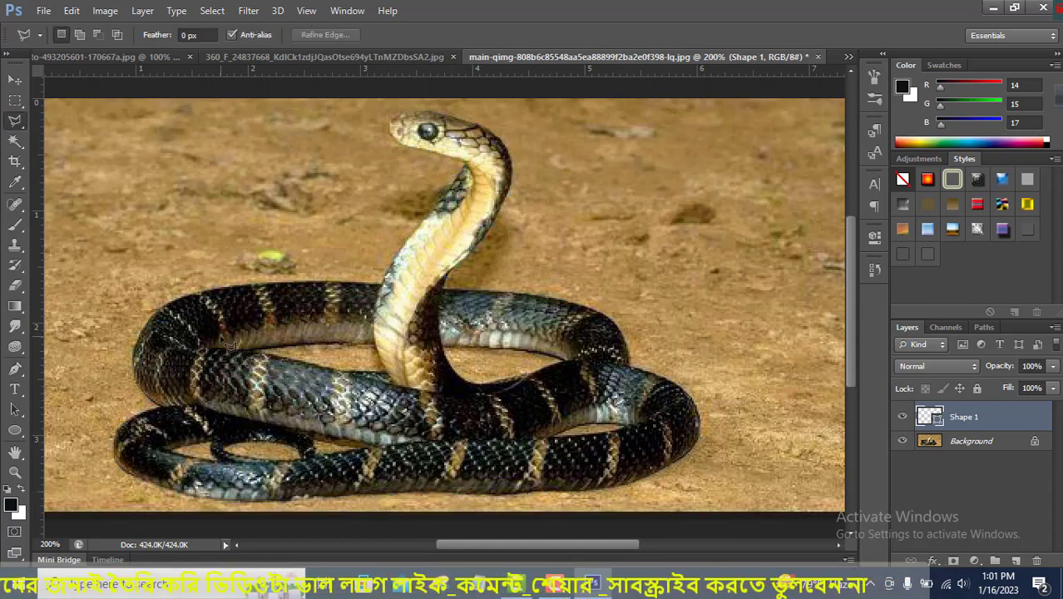
left_click(875, 269)
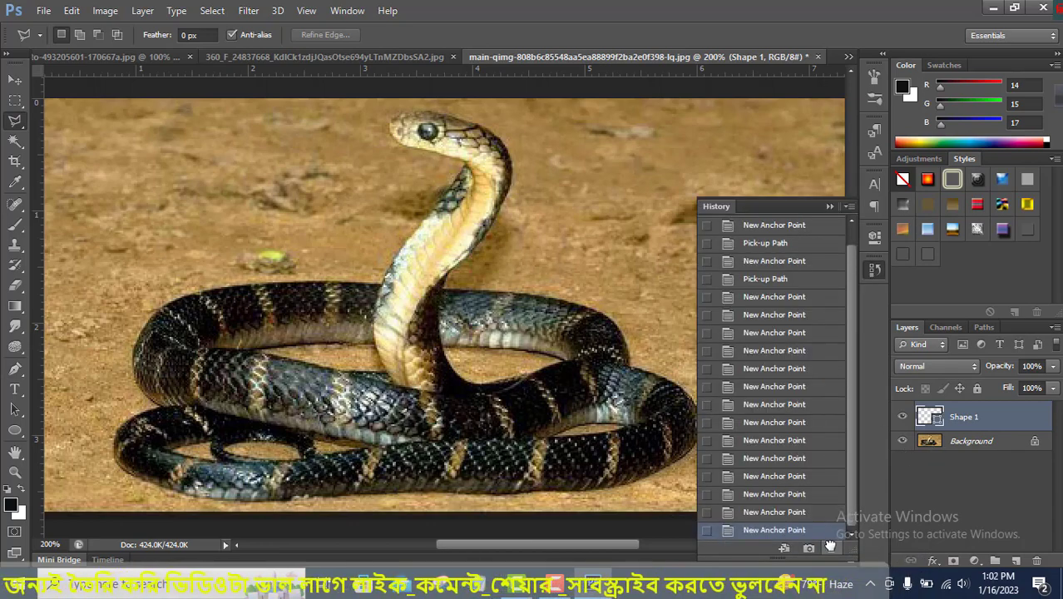
left_click(934, 445)
left_click(931, 417)
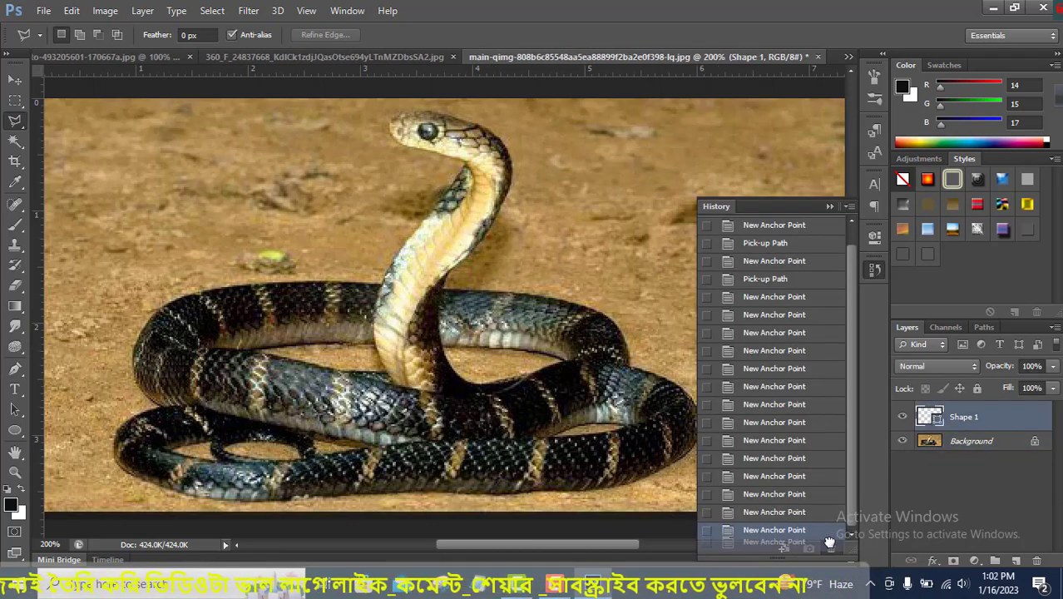
left_click(16, 369)
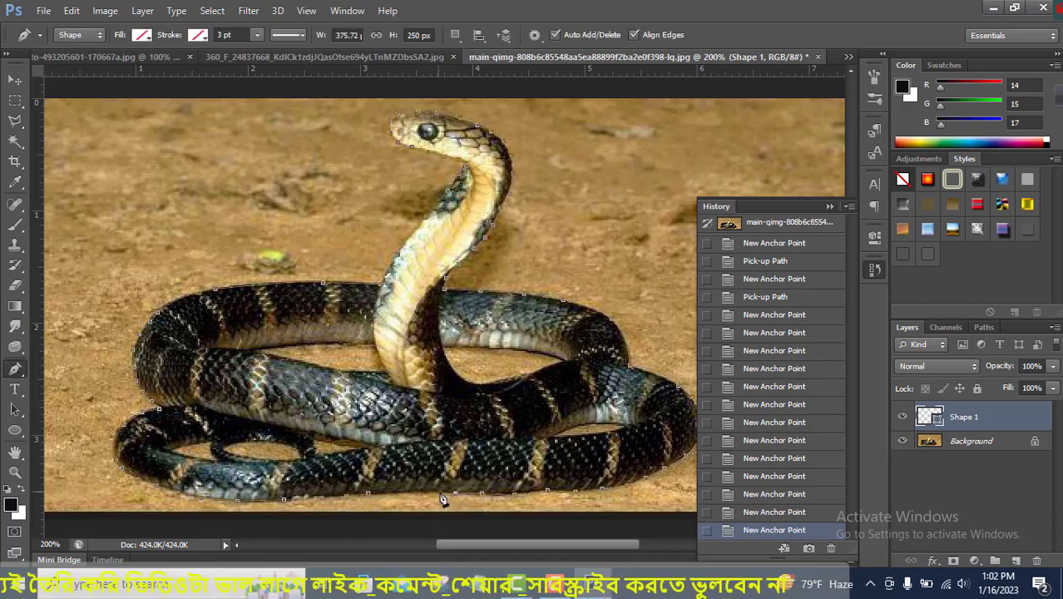
left_click(369, 498)
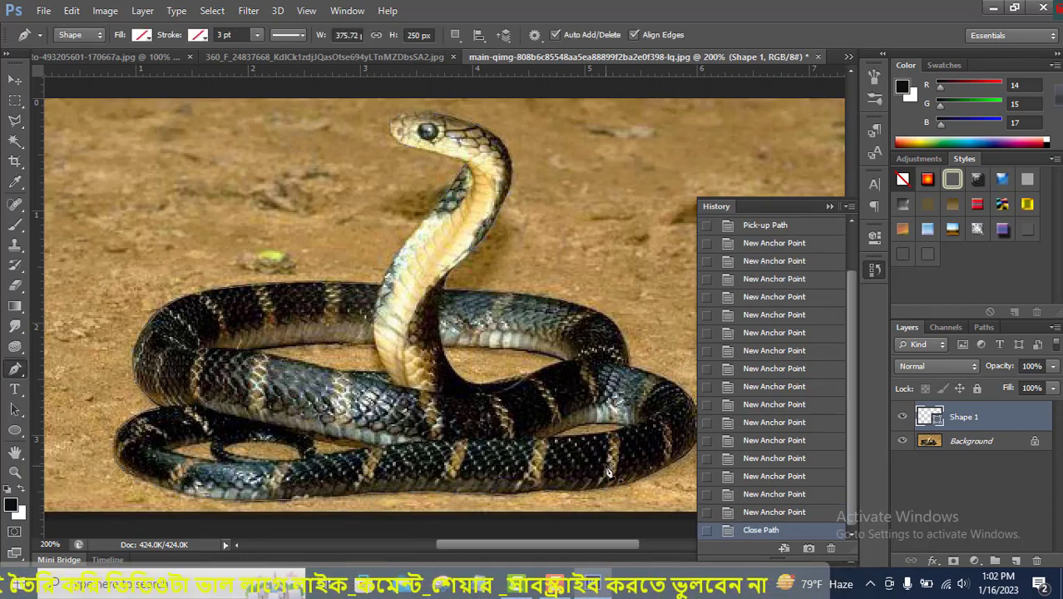
- Turn the cobra path into a selection and invert it to select the surrounding sand
right_click(480, 380)
left_click(545, 280)
left_click(612, 167)
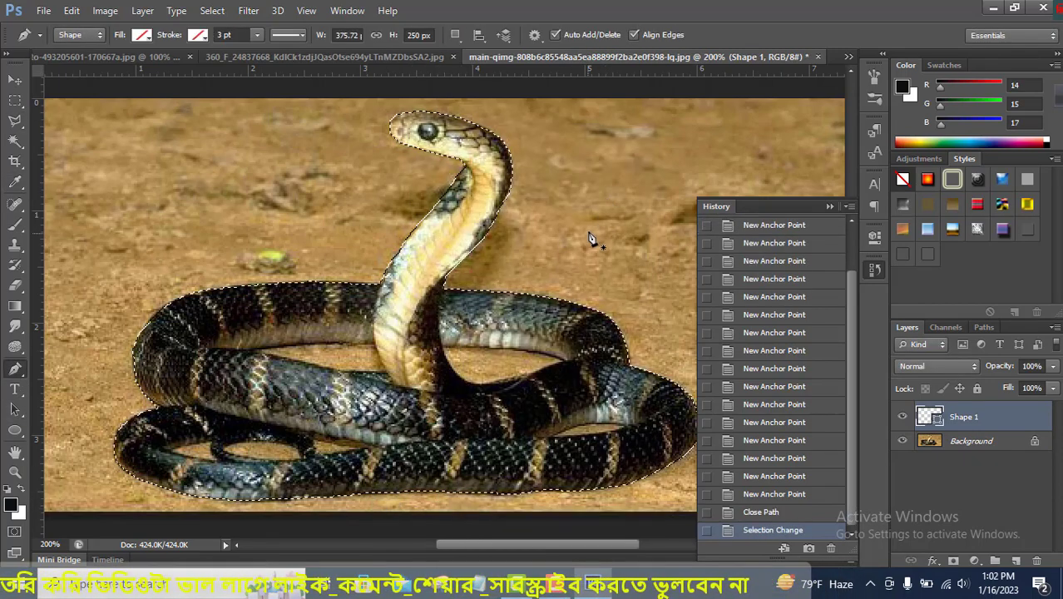
left_click(930, 444)
key("l")
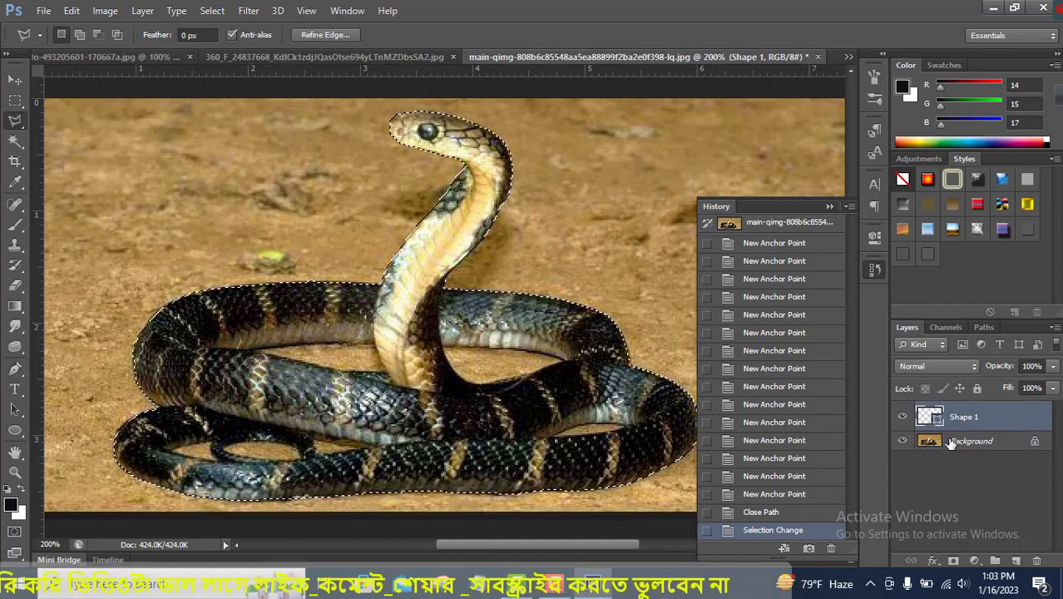
left_click(212, 10)
left_click(241, 69)
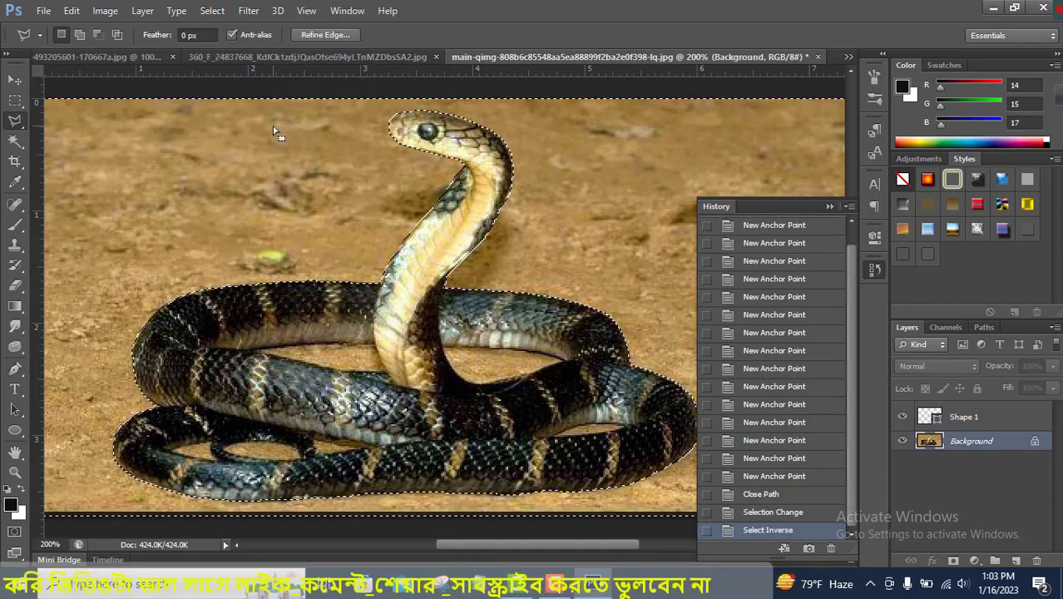
- Unlock the Background as Layer 0, delete the sand, and deselect
key("shift+F5")
key("Escape")
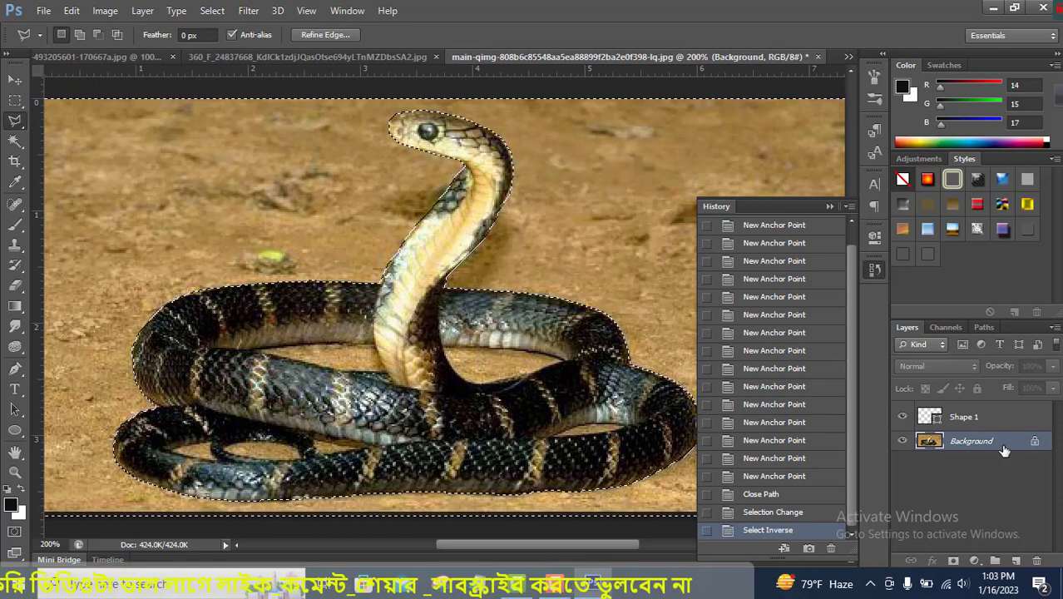
double_click(972, 441, "alt")
key("Delete")
left_click(212, 10)
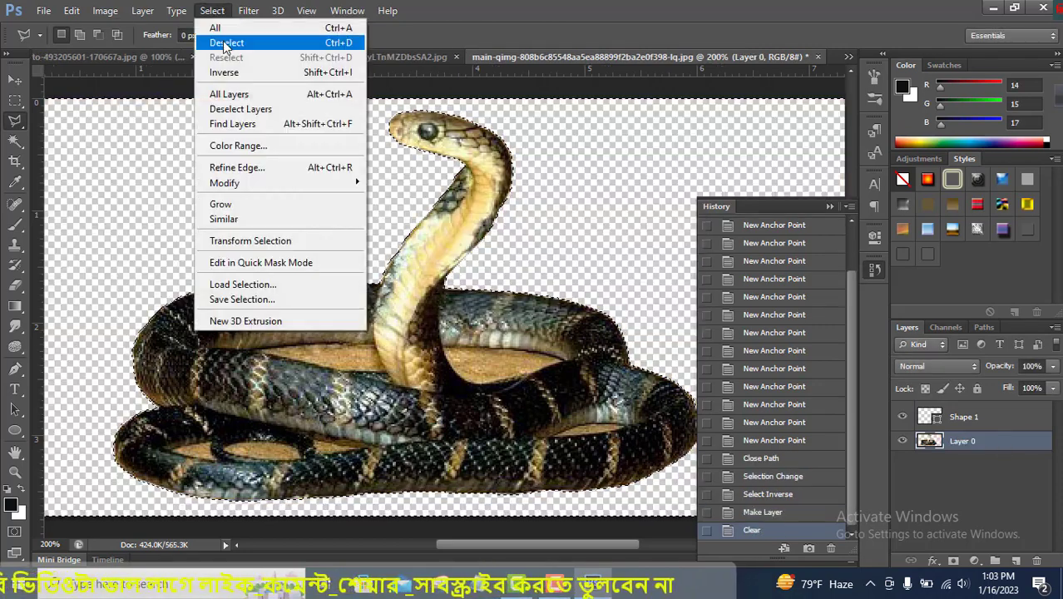
left_click(241, 40)
- Trace a closed pen outline around the sand patch inside the coil near the neck
left_click(15, 369)
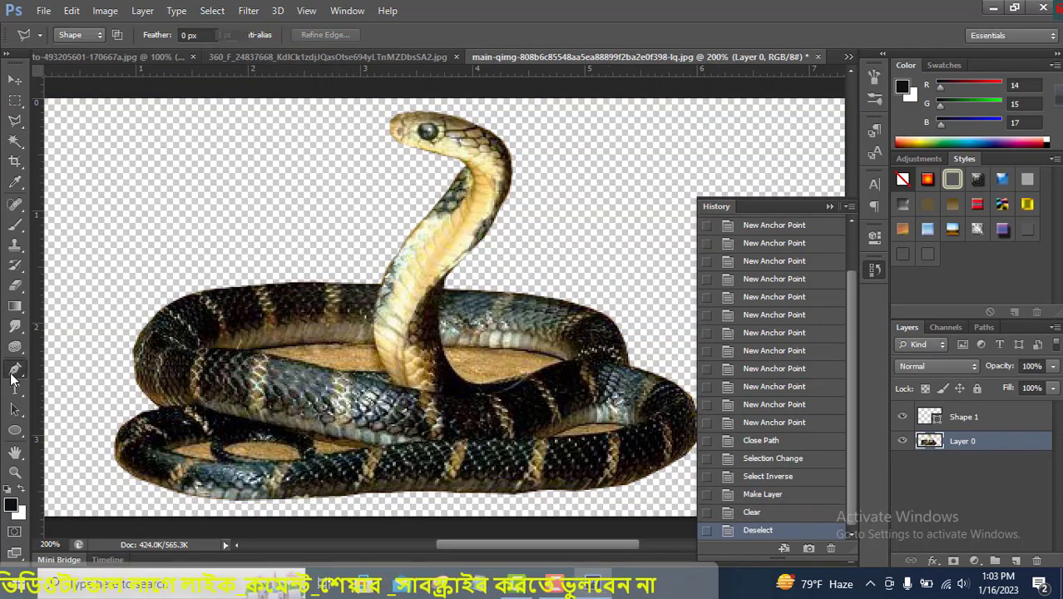
left_click(466, 352)
left_click(520, 351)
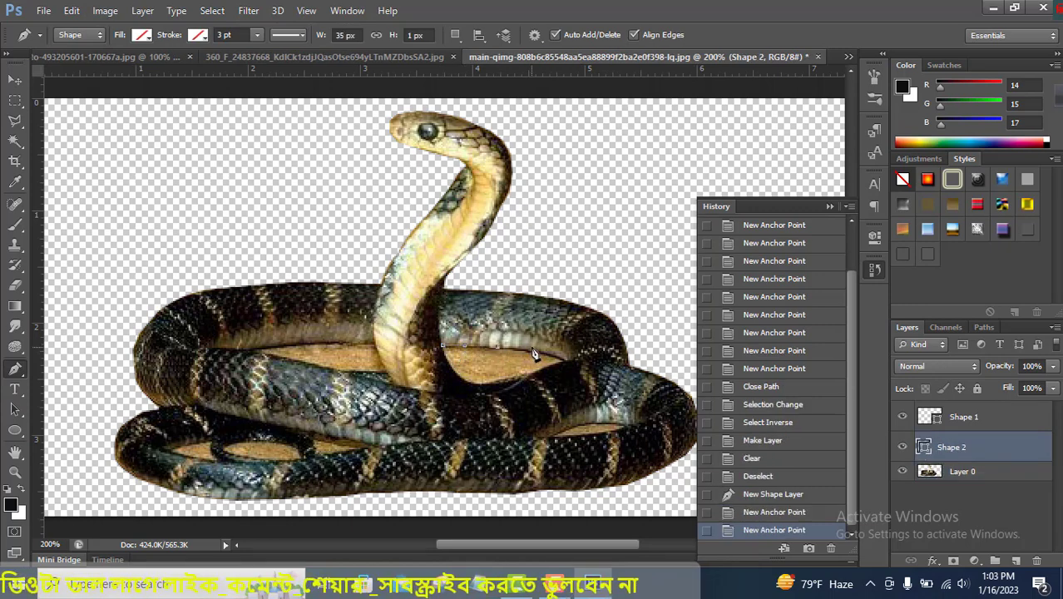
left_click(555, 359)
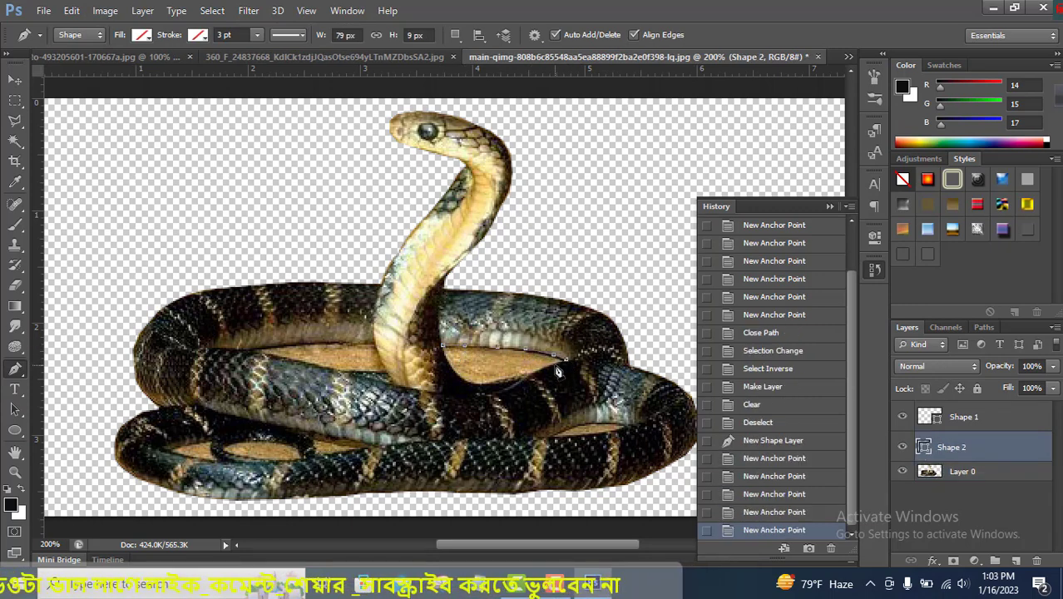
left_click(554, 371)
left_click(522, 380)
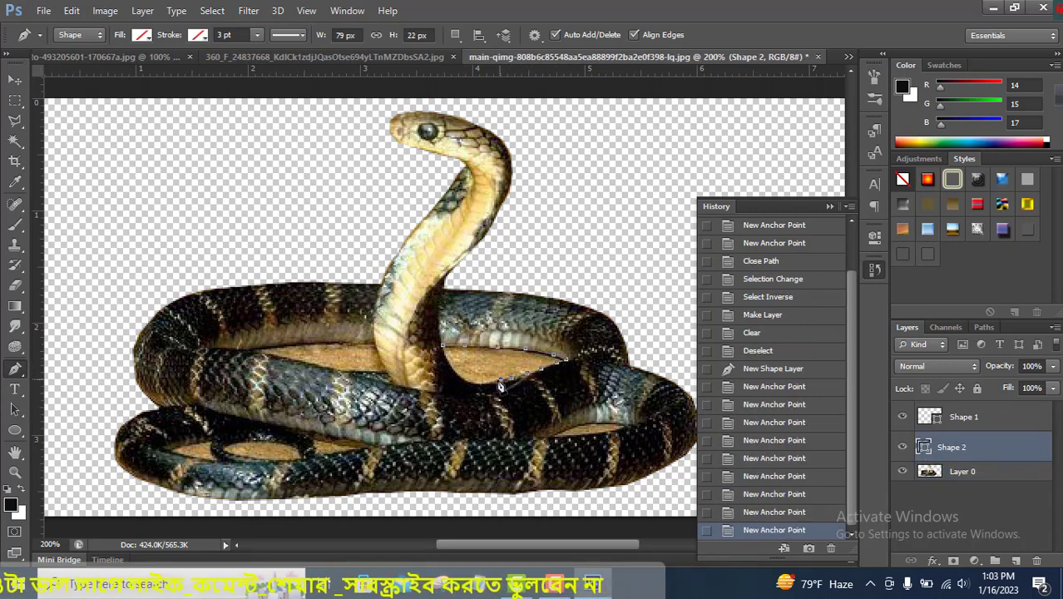
left_click(498, 384)
left_click(486, 386)
left_click(452, 374)
left_click(446, 346)
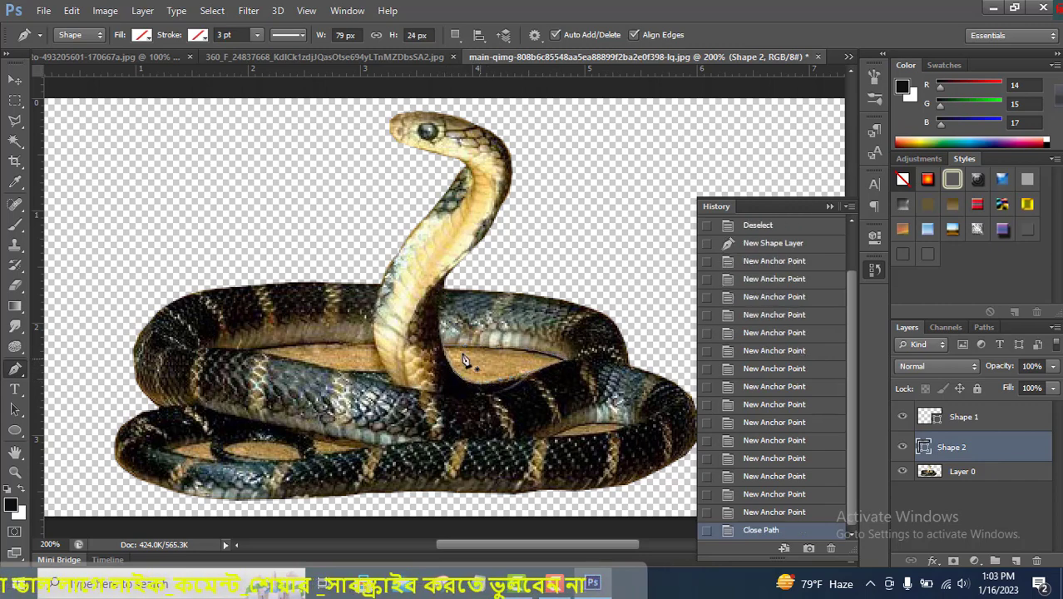
- Undo the stray anchor and convert the sand-patch outline into a selection
left_click(452, 383)
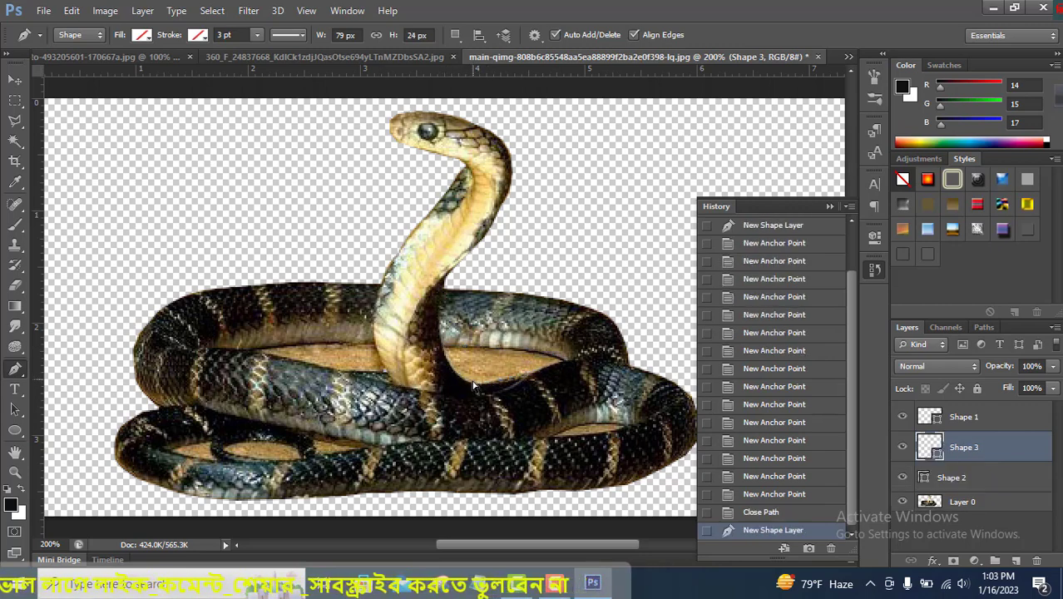
key("ctrl+z")
right_click(479, 381)
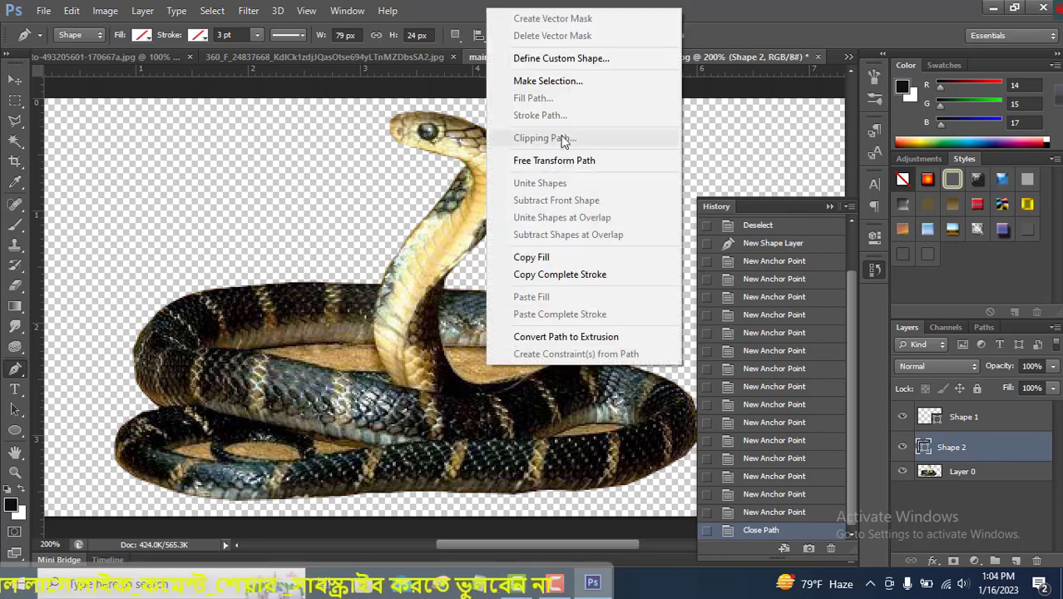
left_click(547, 81)
left_click(612, 166)
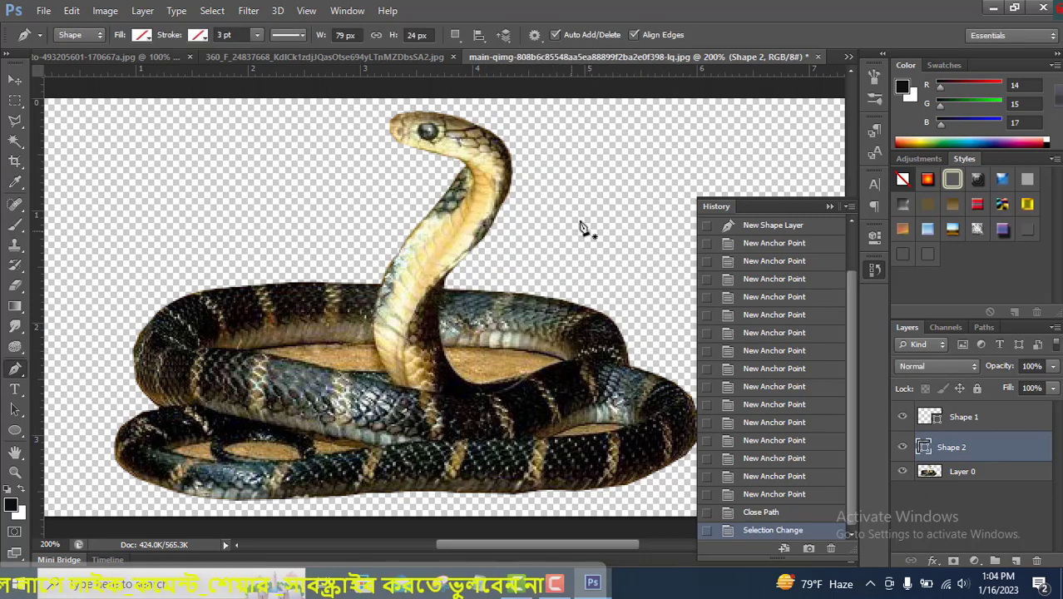
- Outline the sand patch inside the left coil and convert it into a selection
left_click(393, 381)
left_click(358, 374)
left_click(310, 359)
left_click(287, 353)
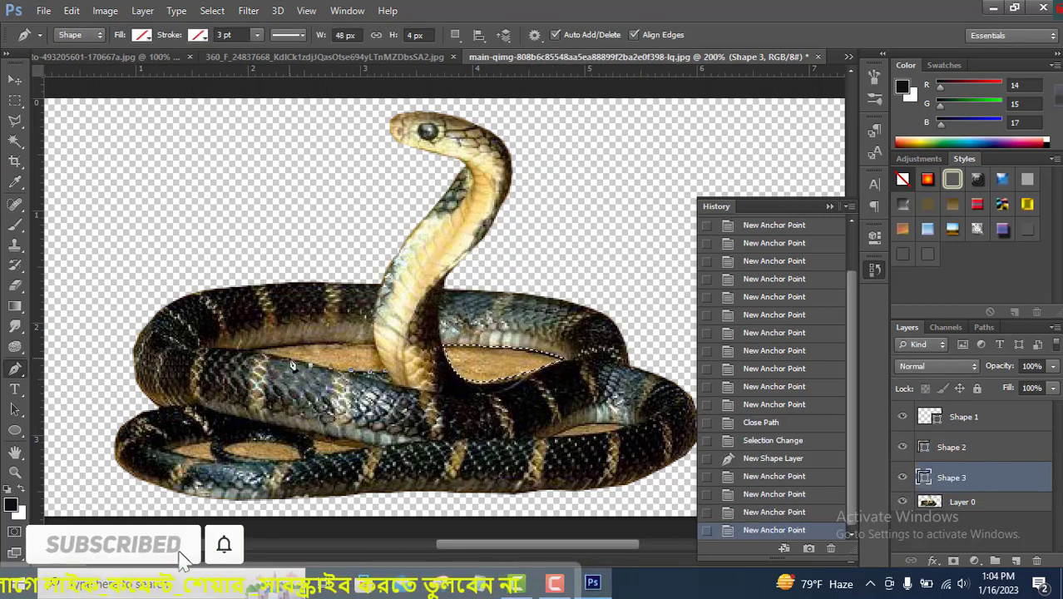
left_click(250, 351)
left_click(287, 344)
left_click(308, 350)
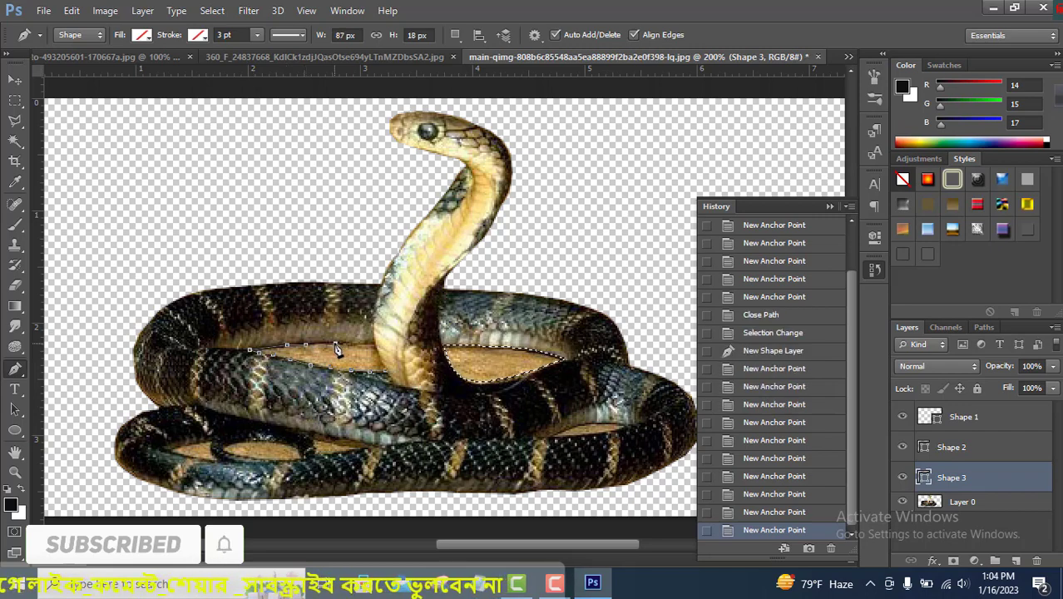
left_click(348, 348)
left_click(364, 349)
left_click(392, 381)
right_click(363, 383)
left_click(424, 75)
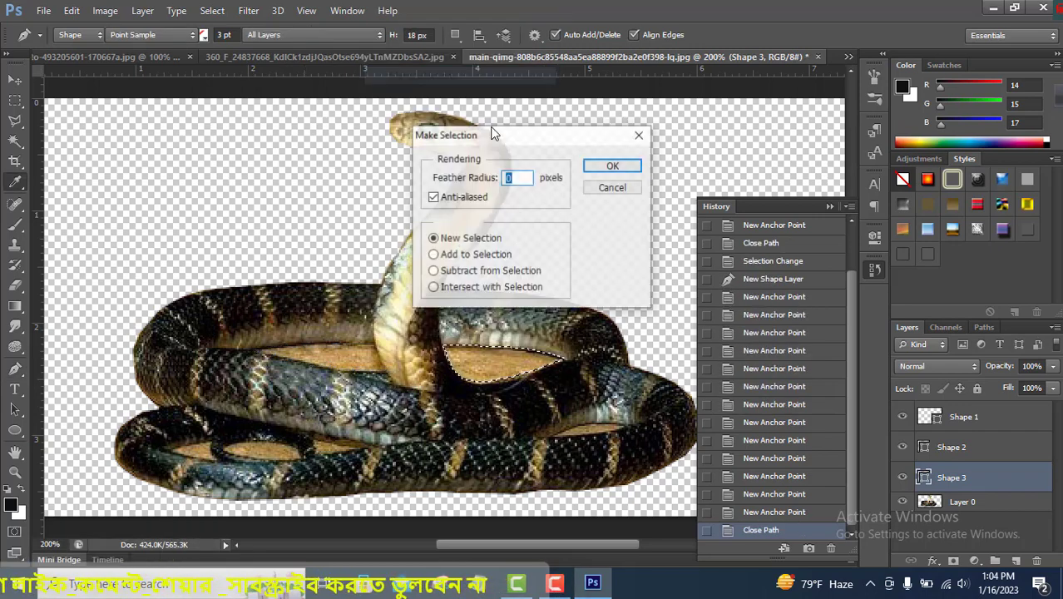
left_click(609, 163)
- Outline the tan gap in the lower coil as Shape 4 and choose Make Selection
left_click(947, 504)
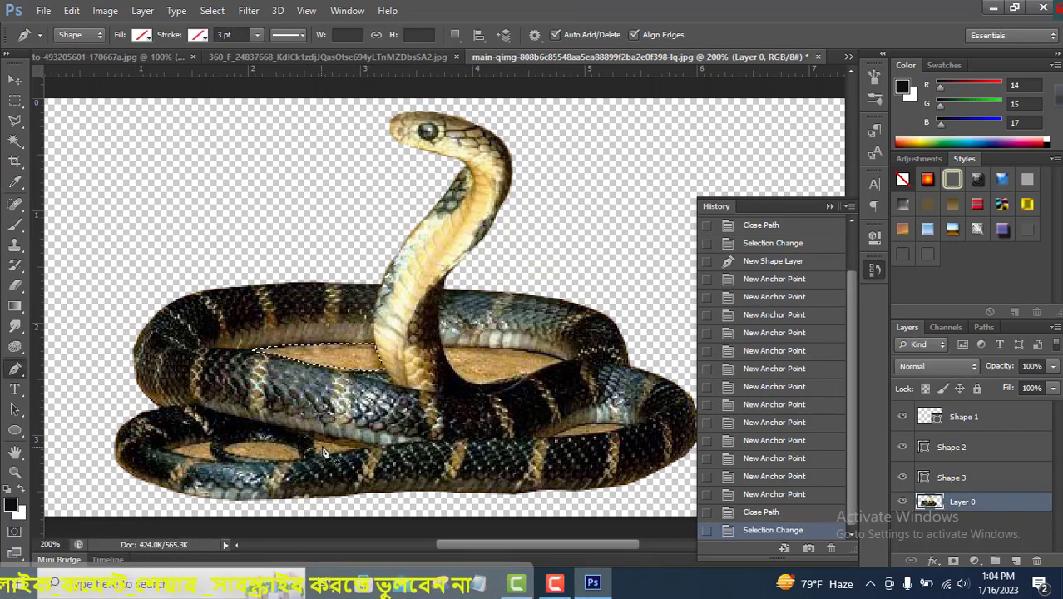
left_click(226, 448)
left_click(257, 442)
left_click(287, 446)
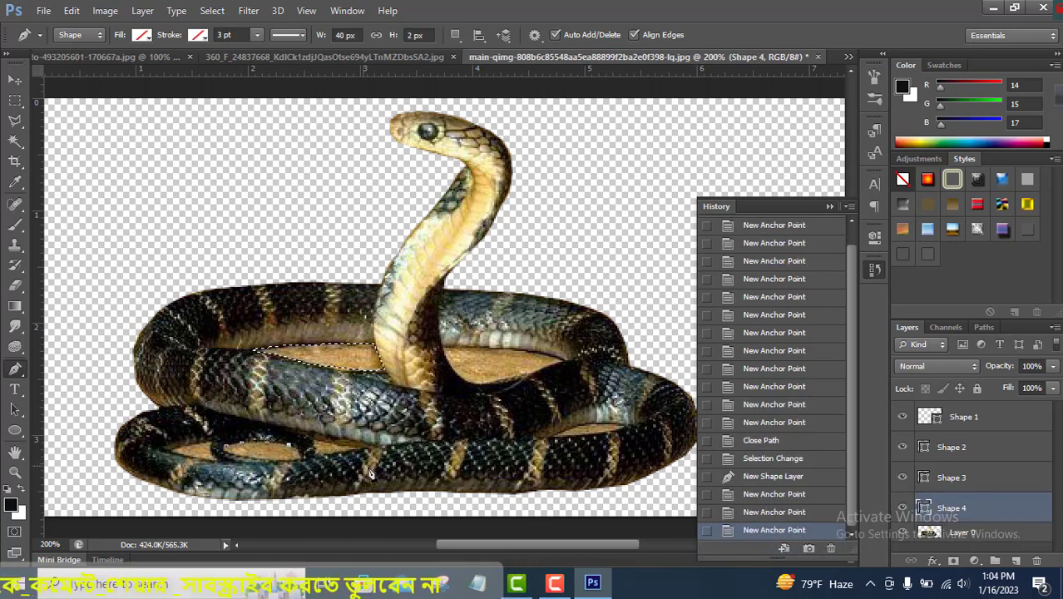
left_click(301, 463)
left_click(267, 466)
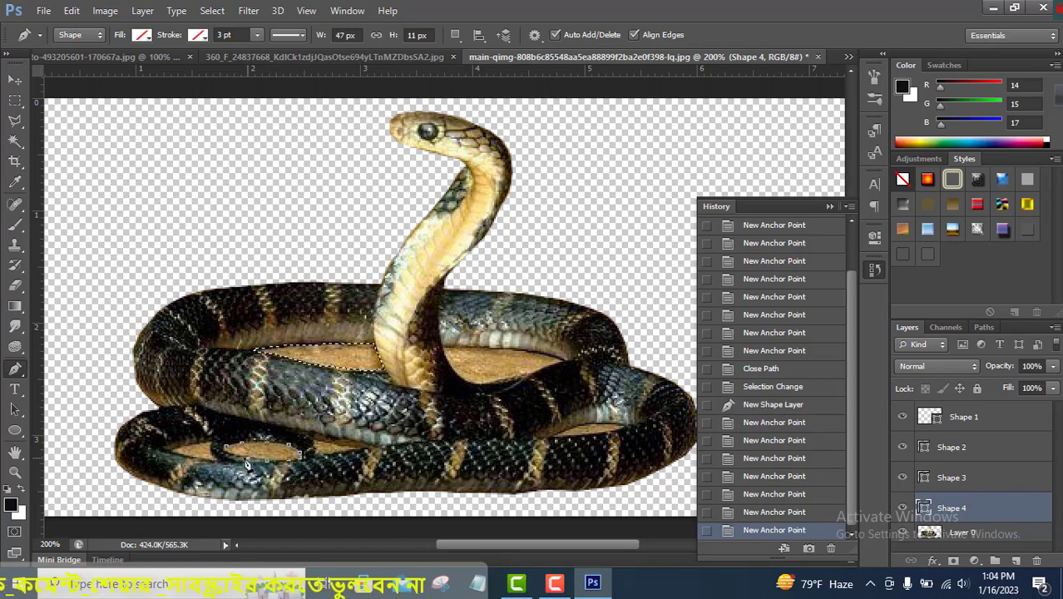
left_click(226, 448)
right_click(250, 471)
left_click(337, 166)
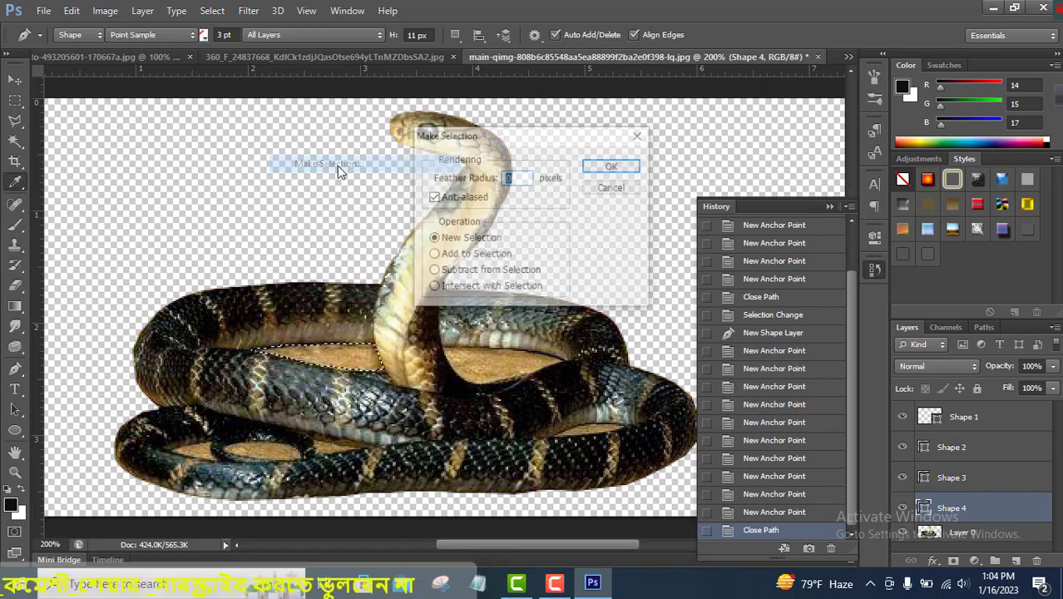
- Confirm the selection, then trace the tan patch near the tail as Shape 5 and select it
left_click(610, 166)
left_click(956, 533)
left_click(215, 453)
left_click(211, 446)
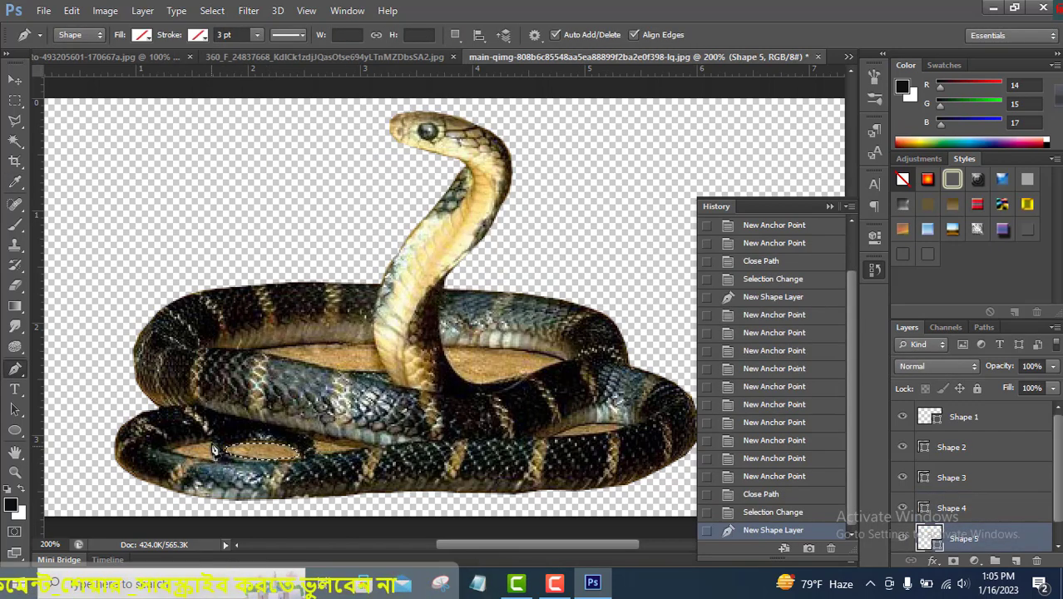
left_click(183, 447)
left_click(180, 467)
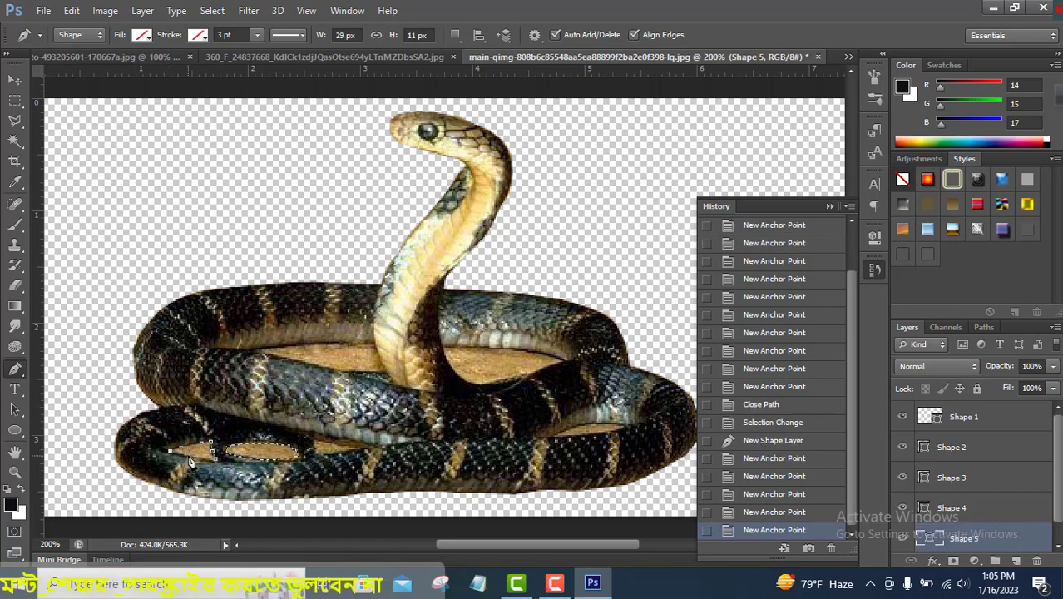
left_click(217, 466)
right_click(197, 464)
left_click(252, 164)
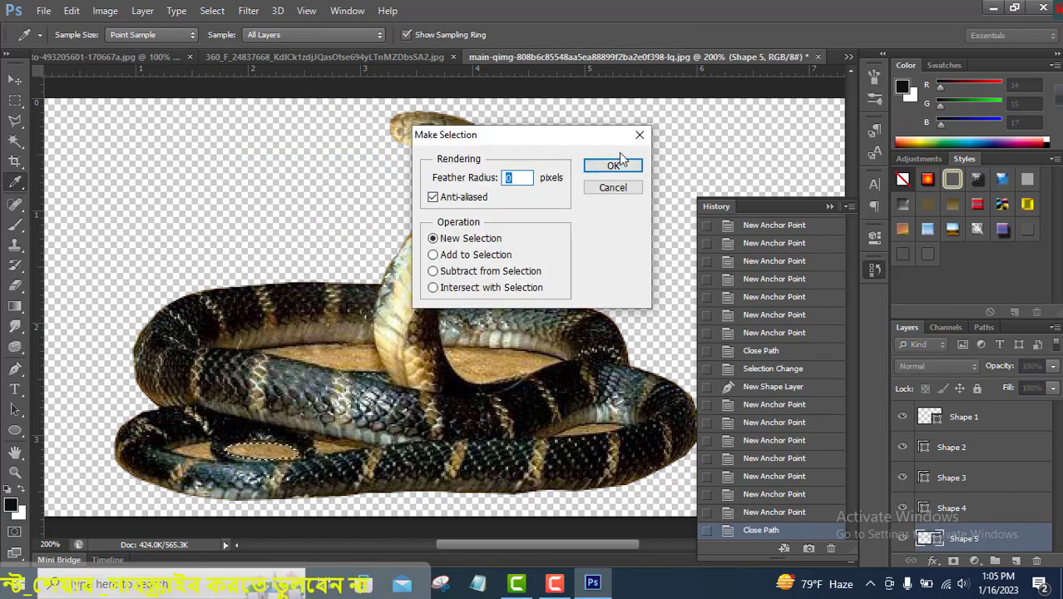
left_click(612, 163)
- Outline the gap between the lower-right coils as Shape 6 and make it a selection
scroll(980, 506, "down", 1)
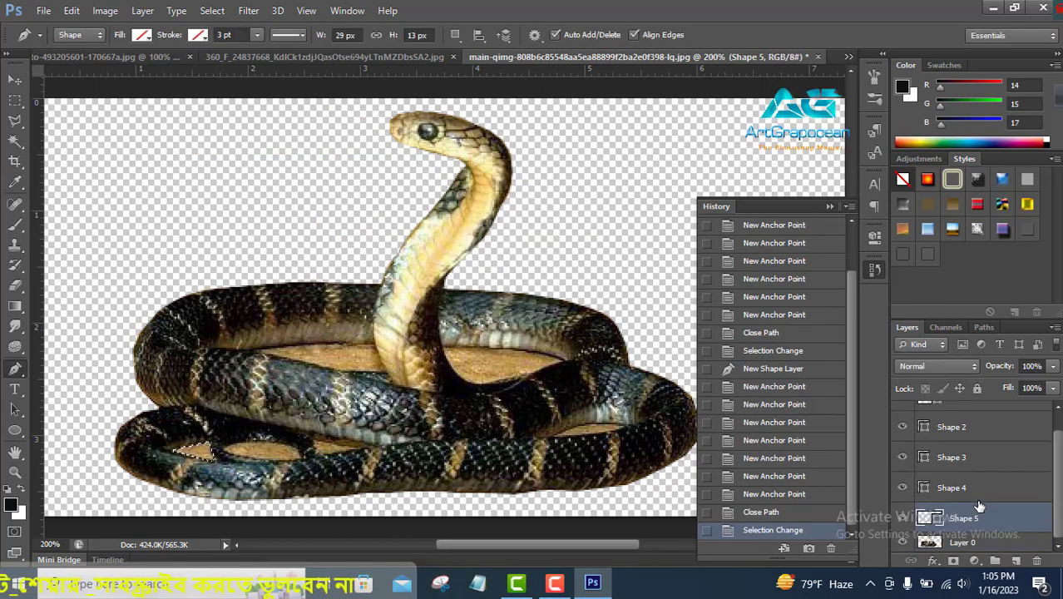
left_click(554, 434)
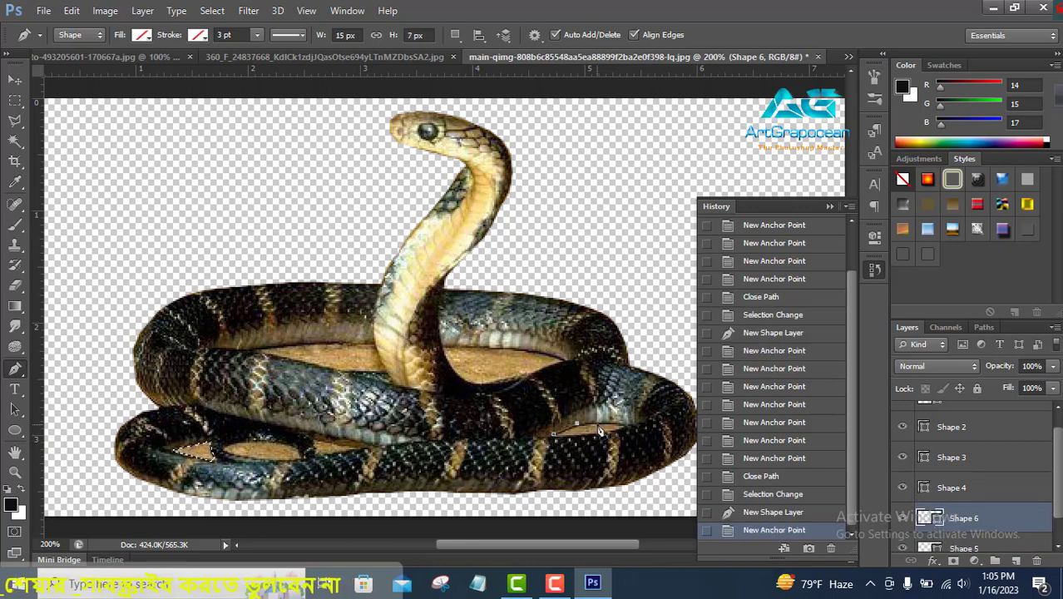
left_click(599, 430)
left_click(624, 435)
left_click(595, 440)
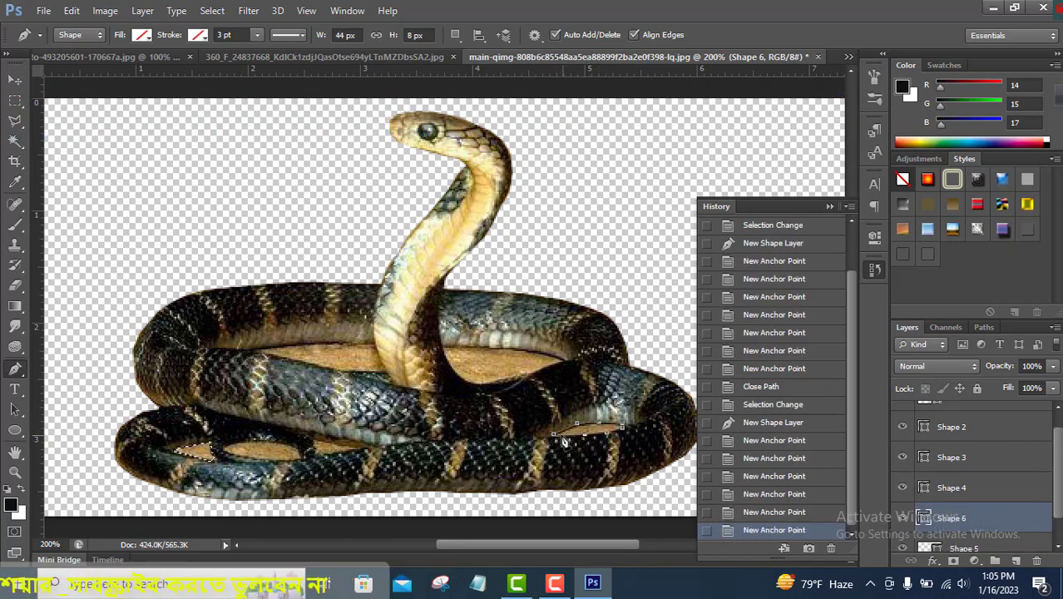
left_click(554, 434)
right_click(576, 442)
left_click(639, 143)
left_click(613, 162)
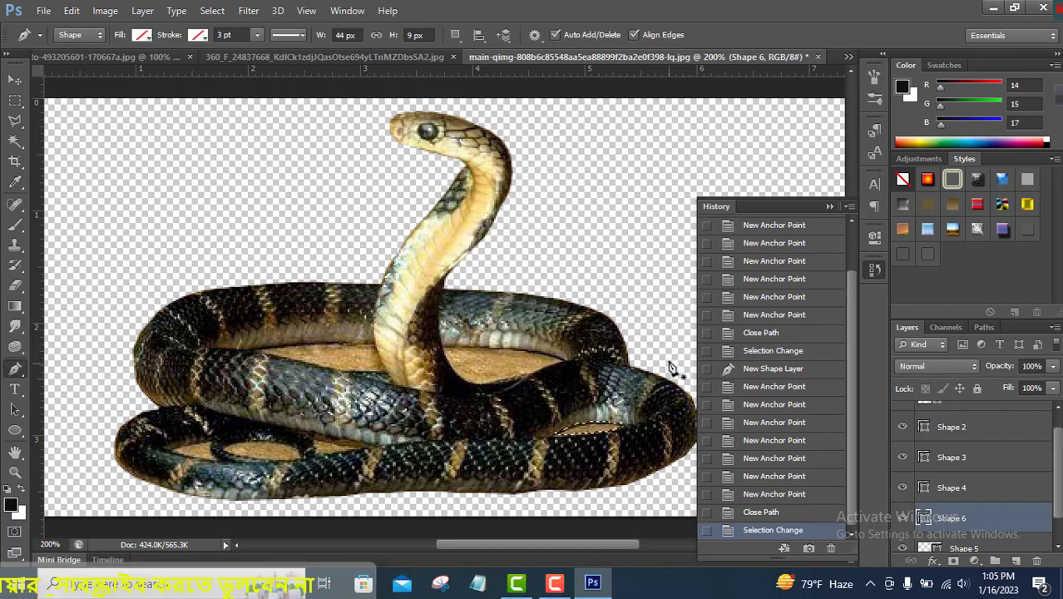
- Delete the selected gap from Layer 0 so it turns transparent, then deselect
scroll(1015, 499, "down", 1)
key("Delete")
key("Return")
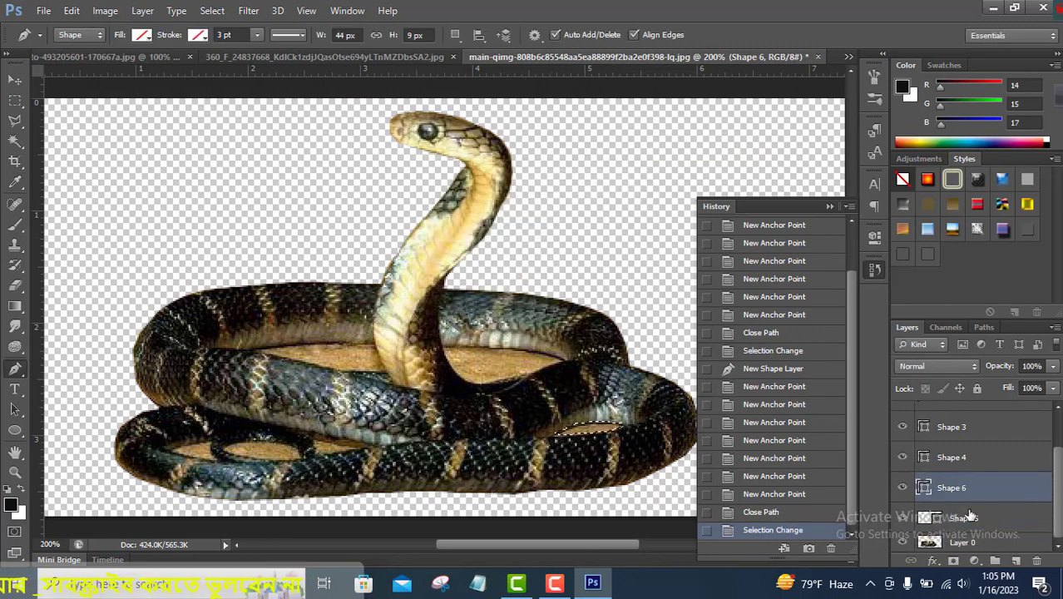
left_click(957, 542)
key("Delete")
left_click(965, 517)
left_click(934, 543)
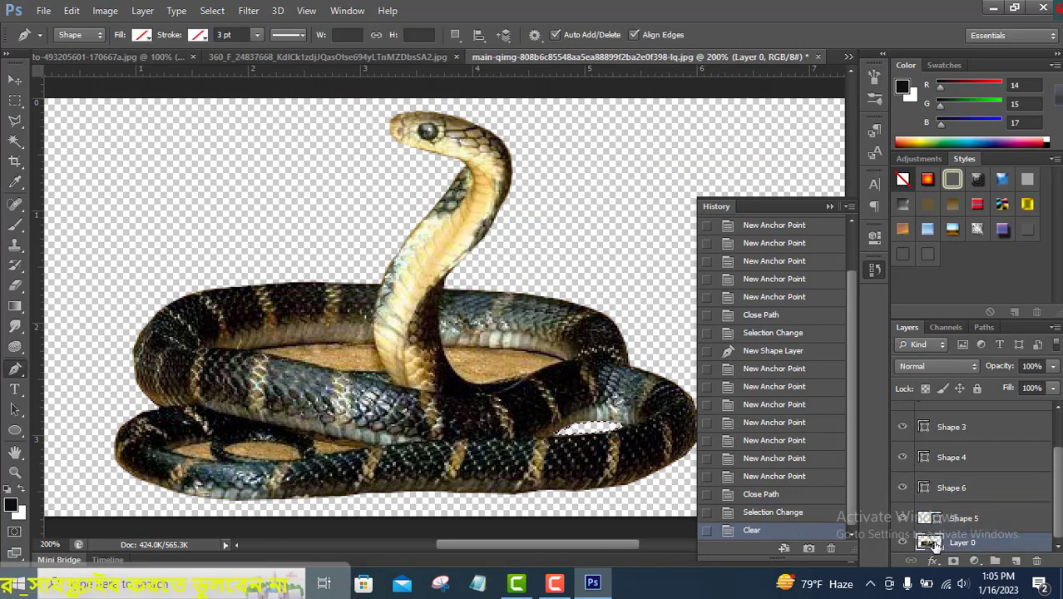
left_click(957, 488)
key("ctrl+d")
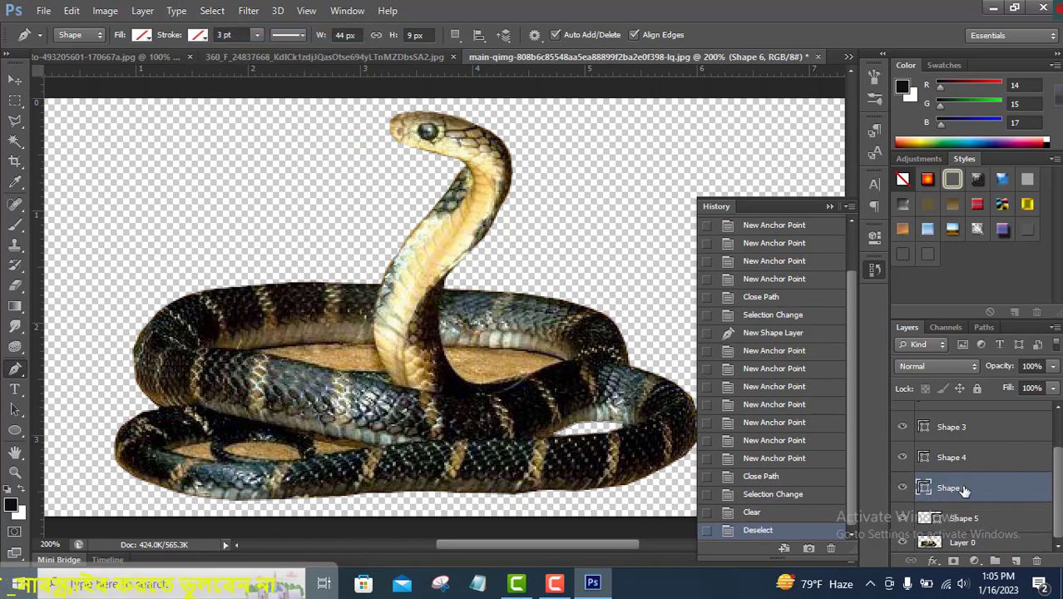
left_click(937, 542)
left_click(954, 488)
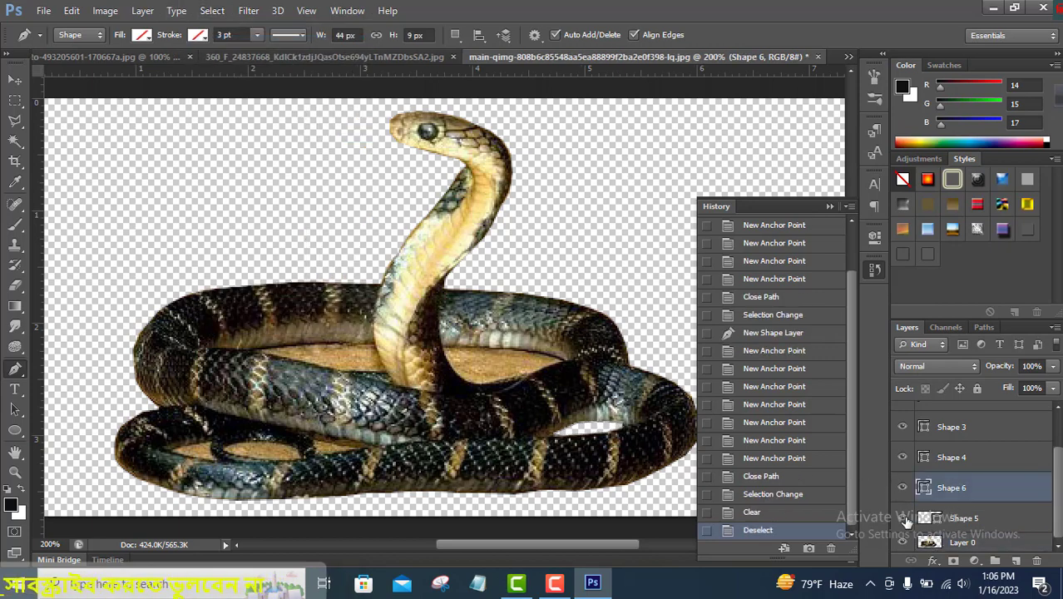
- Load the Shape 3 outline as a selection and delete that area from the snake photo layer
left_click(940, 543)
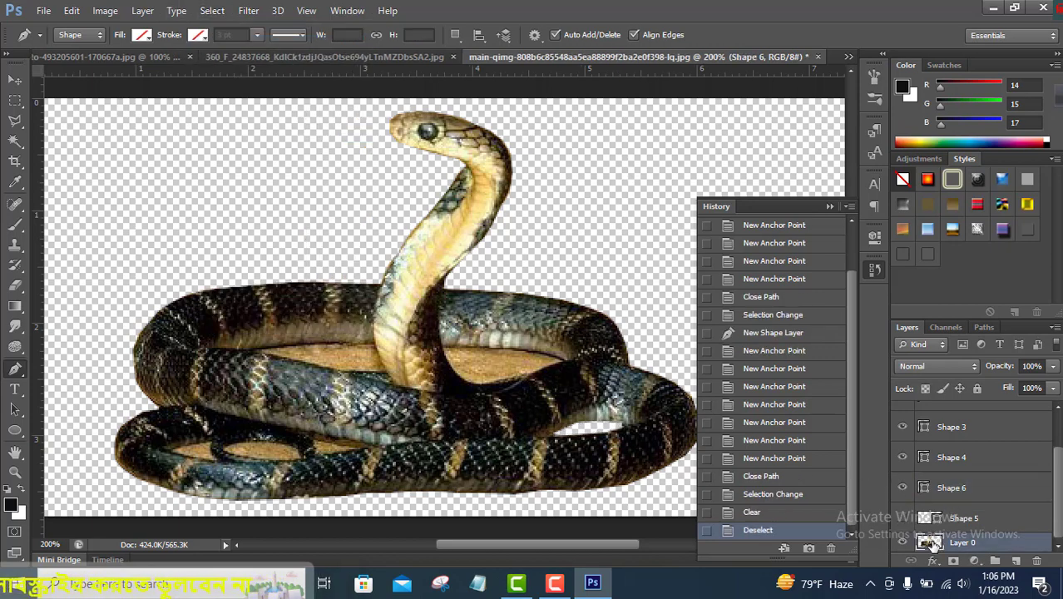
left_click(953, 428)
right_click(306, 348)
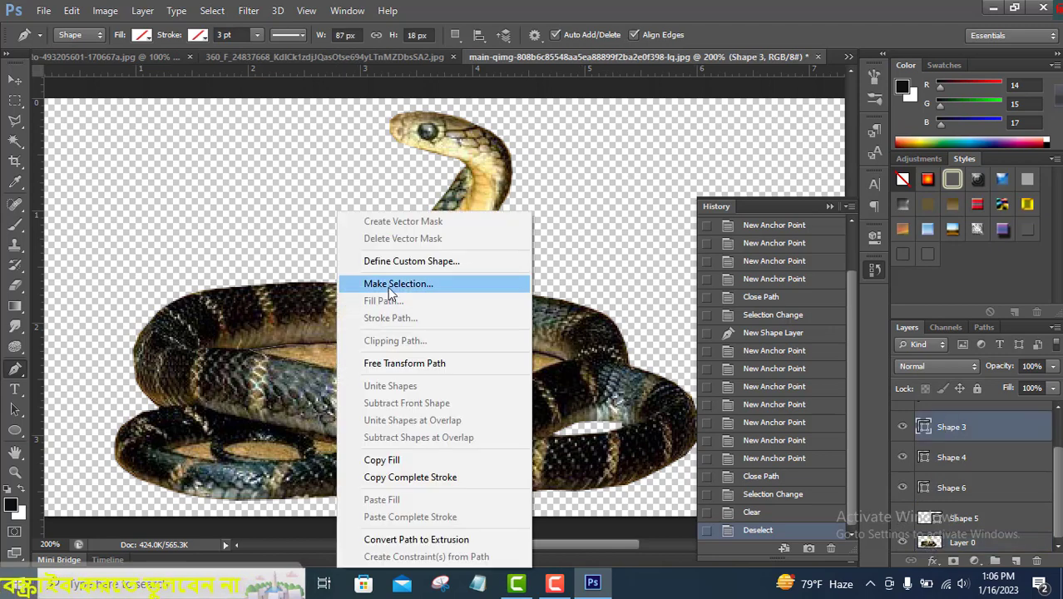
left_click(400, 281)
key("Return")
key("Delete")
key("Return")
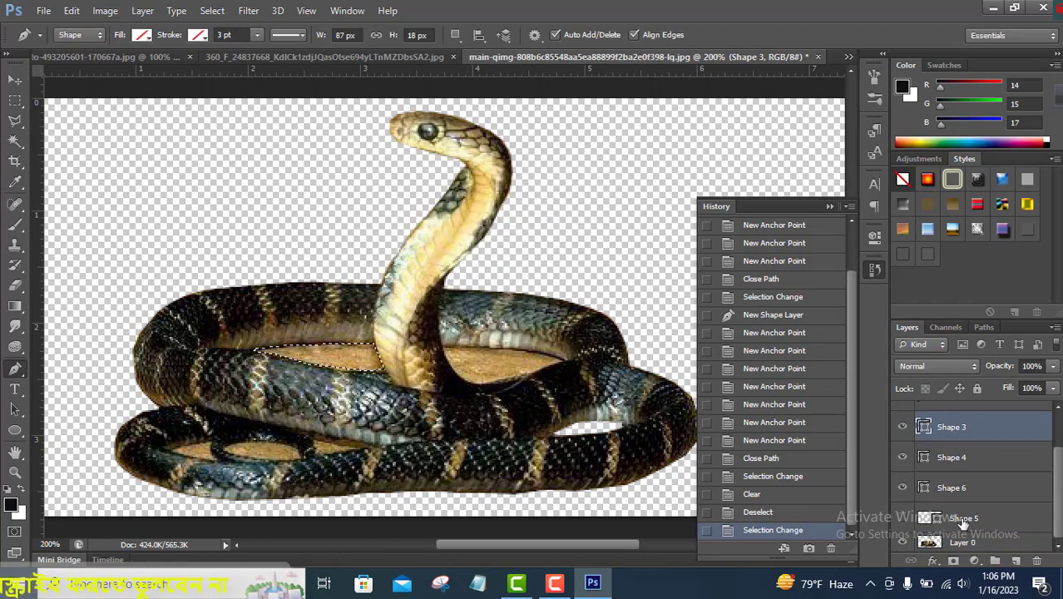
left_click(940, 542)
key("Delete")
- Load the Shape 2 outline as a selection, delete it from the snake photo, then deselect
scroll(965, 497, "up", 2)
left_click(953, 417)
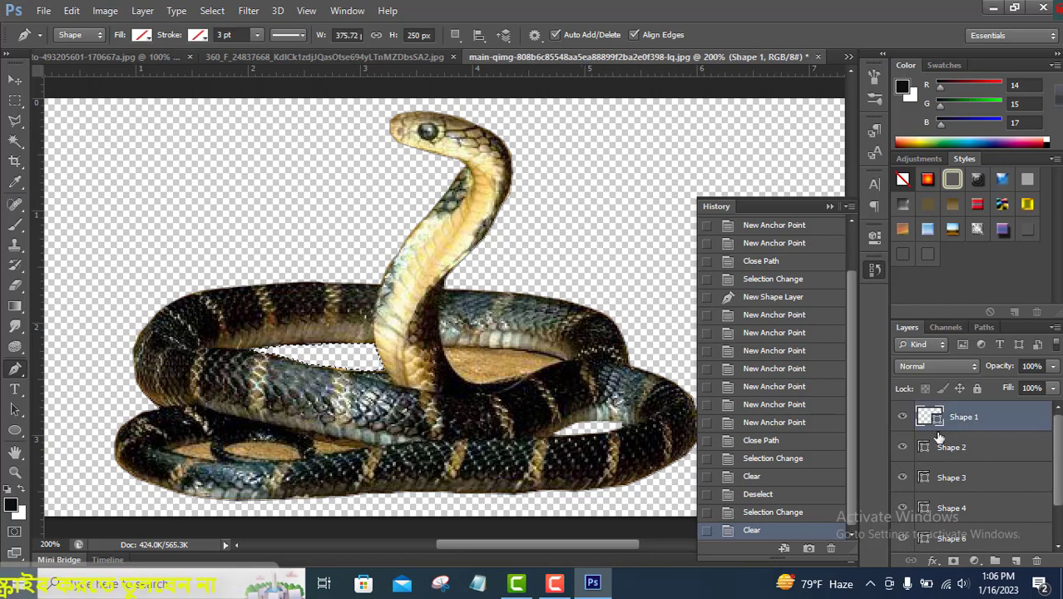
left_click(953, 447)
right_click(510, 125)
left_click(562, 74)
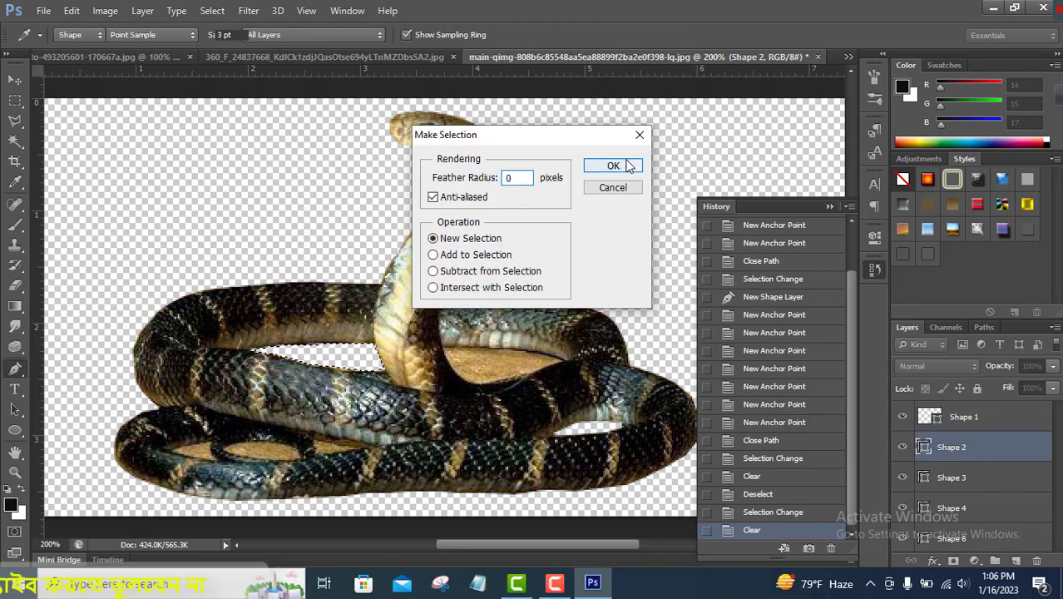
key("Return")
scroll(938, 532, "down", 2)
left_click(938, 545)
key("Delete")
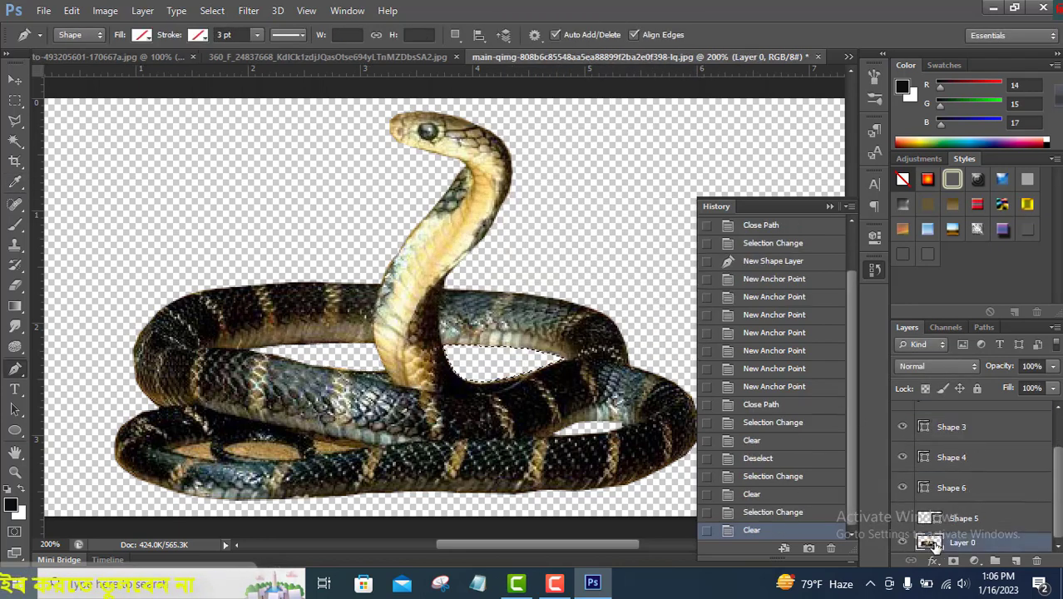
scroll(957, 499, "up", 2)
key("ctrl+d")
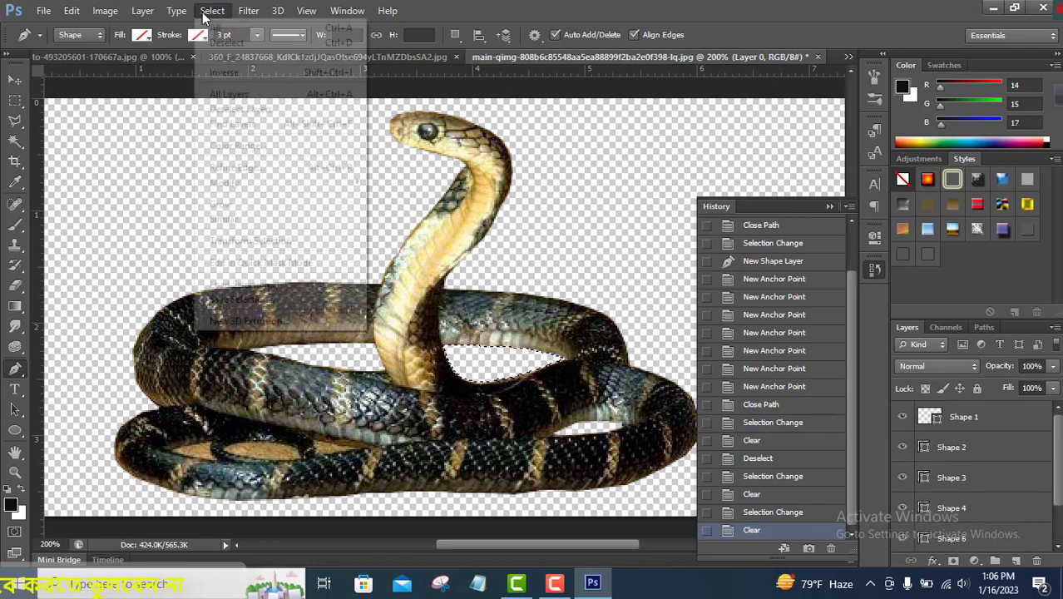
- Use the Shape 4 outline to erase the gap in the lower-left coil, then deselect
left_click(972, 456)
left_click(967, 475)
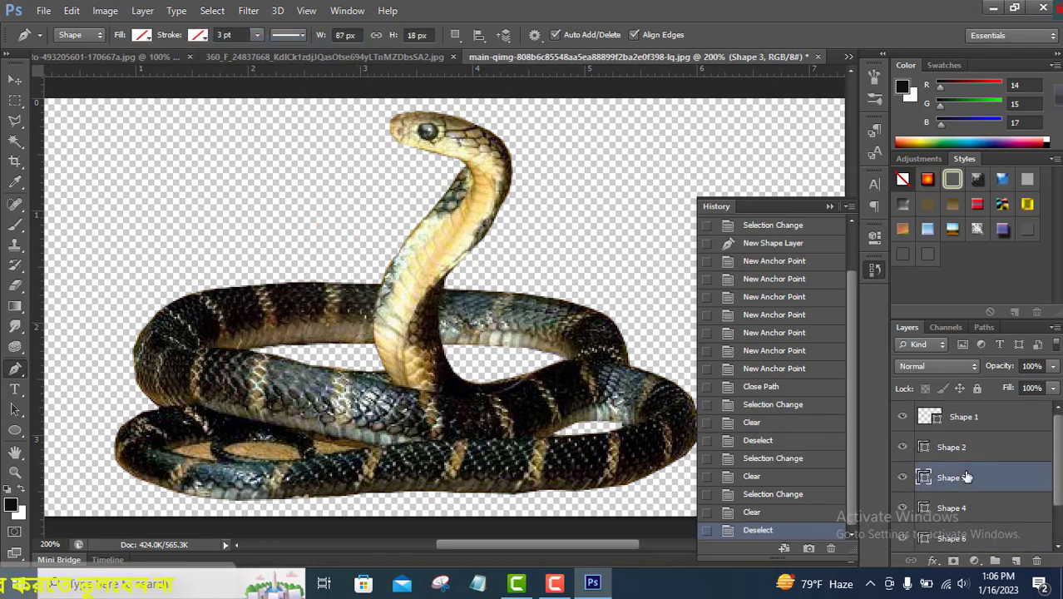
left_click(965, 507)
right_click(283, 466)
left_click(367, 167)
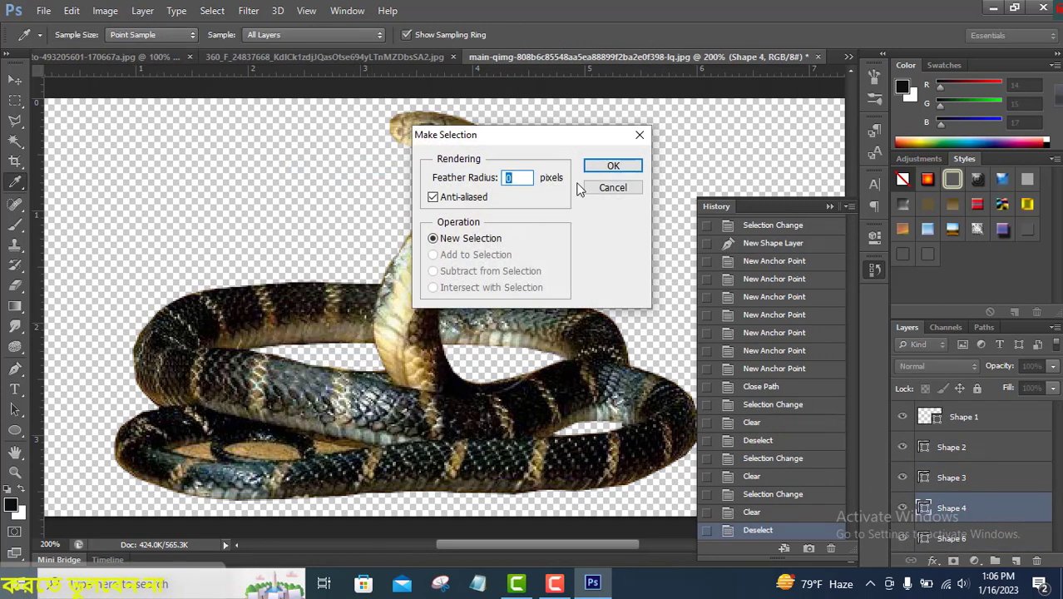
key("Return")
left_click(957, 545)
key("Delete")
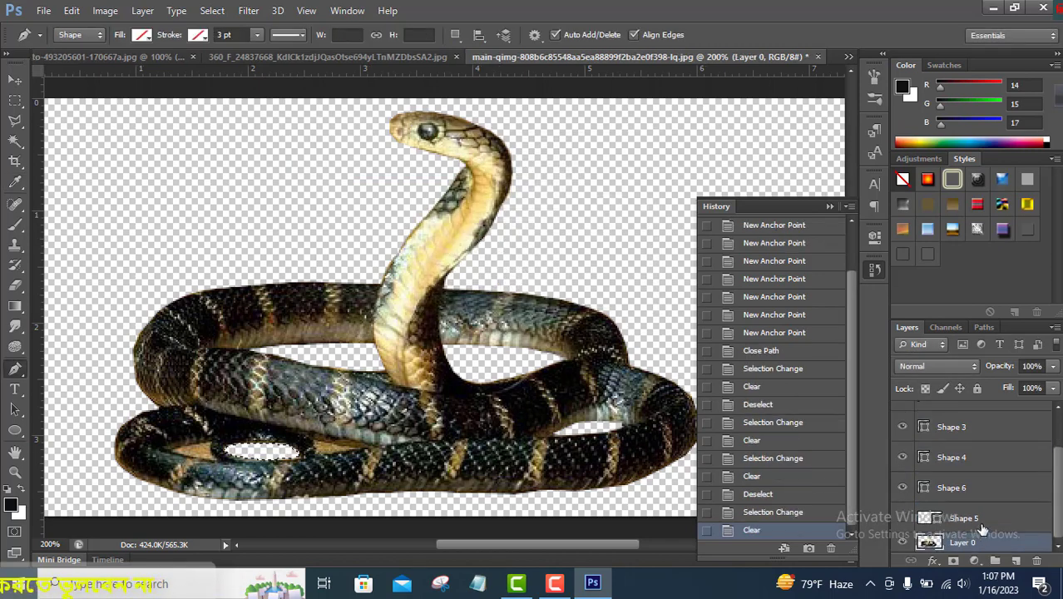
left_click(212, 11)
left_click(224, 43)
scroll(957, 482, "down", 1)
- Turn the Shape 6 outline into a selection
left_click(951, 508)
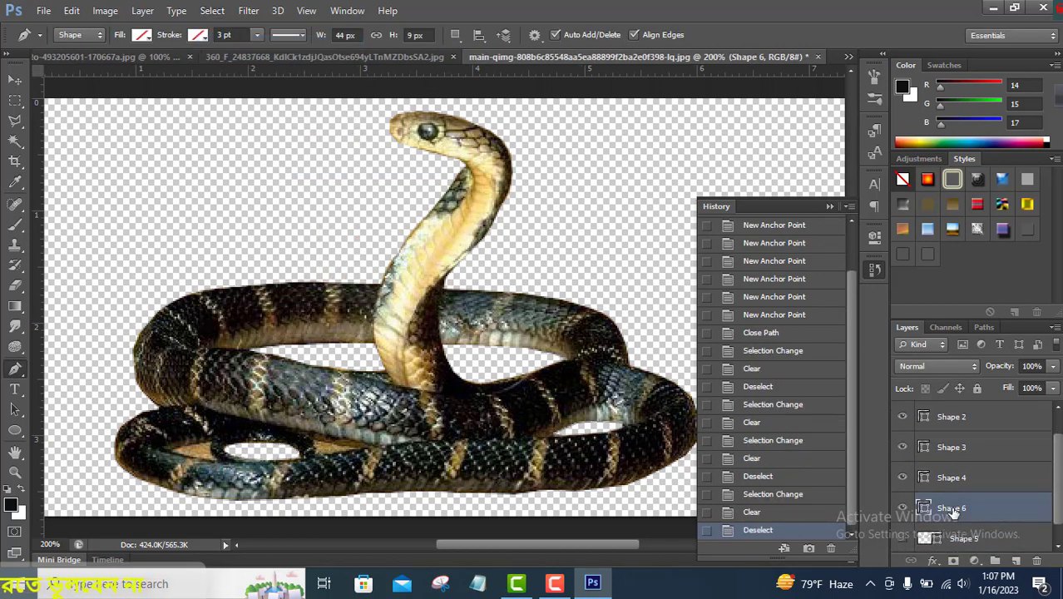
left_click(953, 478)
left_click(952, 448)
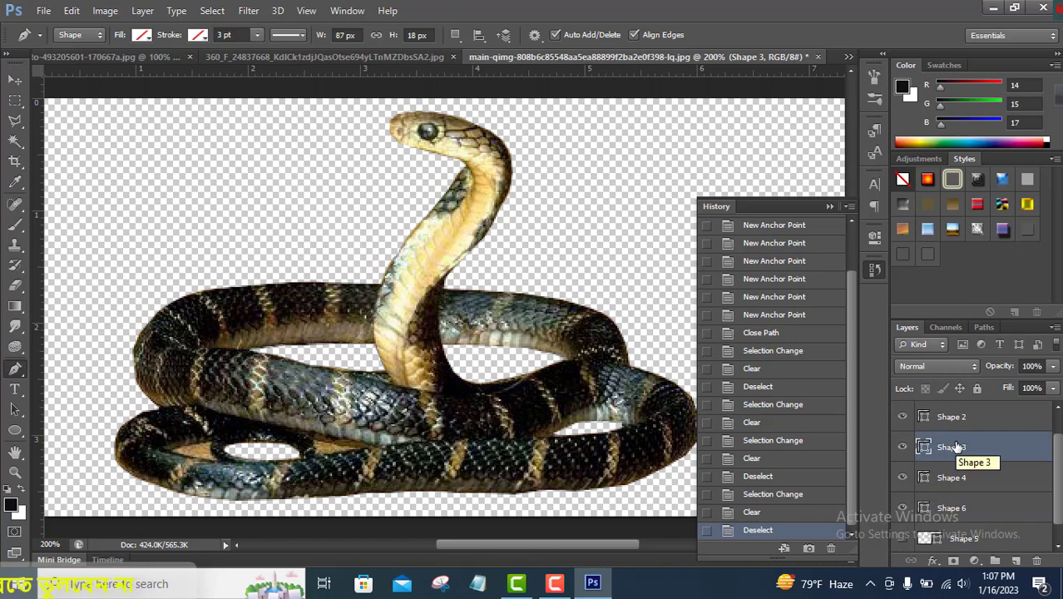
left_click(902, 448)
left_click(949, 416)
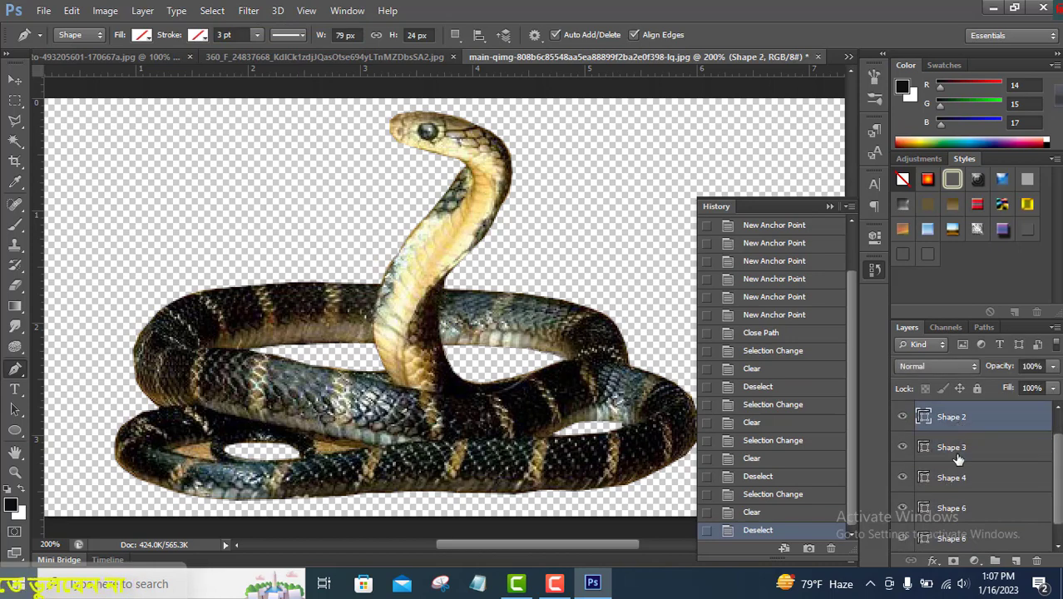
scroll(955, 489, "down", 1)
left_click(956, 490)
right_click(344, 447)
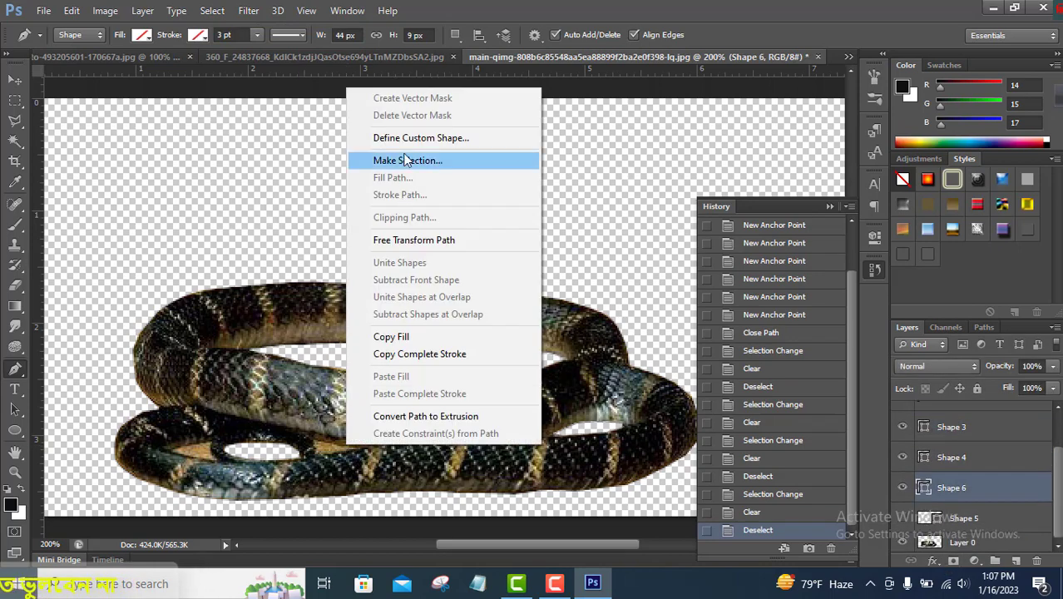
left_click(408, 158)
left_click(592, 173)
- Magic Wand-select the leftover tan gaps in the lower coil and delete them from the snake layer
left_click(16, 140)
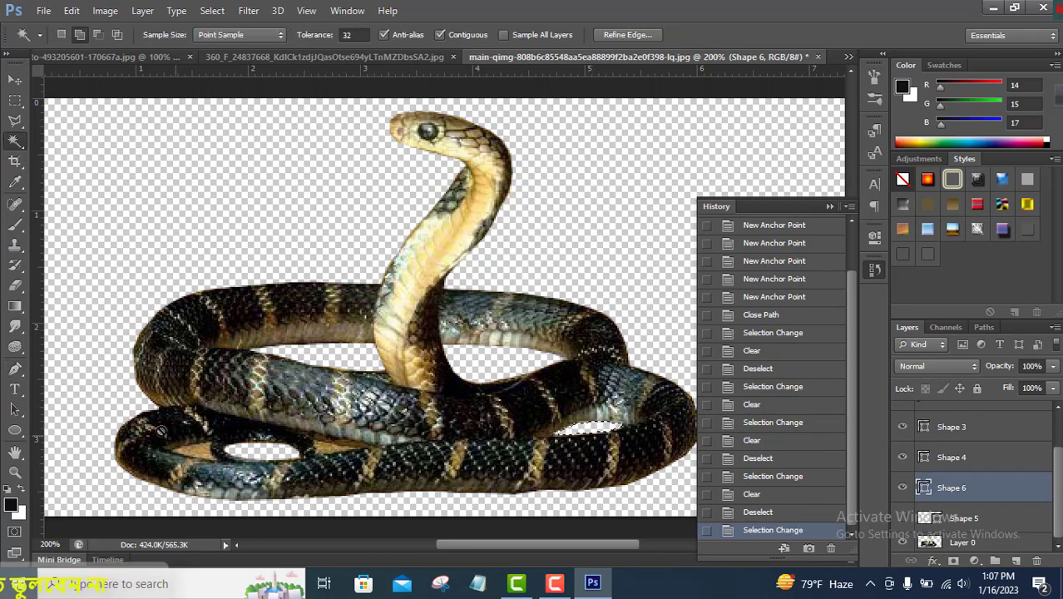
left_click(468, 242)
left_click(515, 228)
left_click(963, 543)
left_click(196, 449)
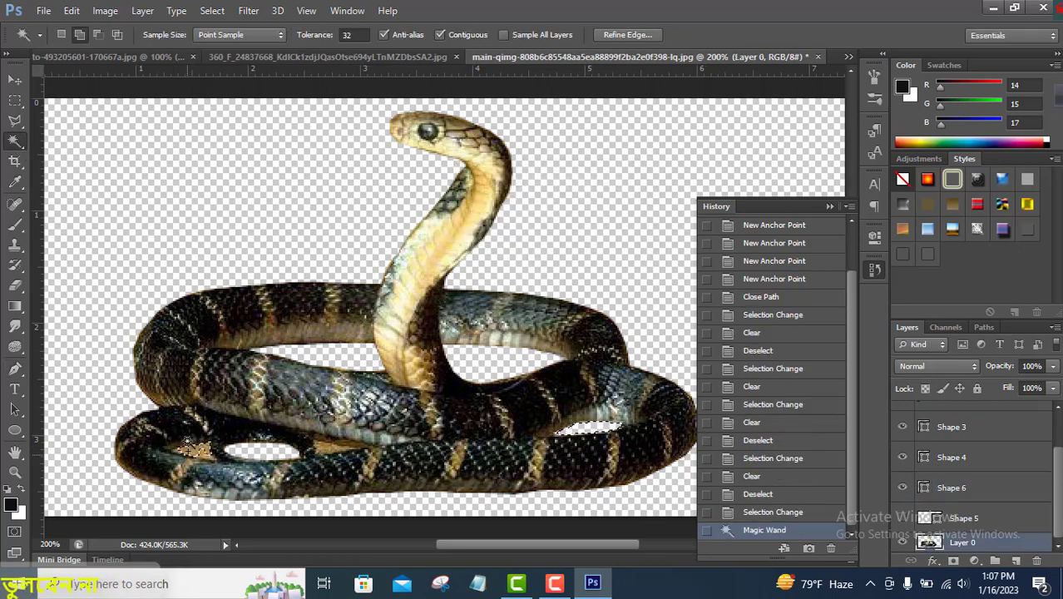
key("Delete")
left_click(194, 451)
key("Delete")
- Delete two more background patches inside the lower coil and drop the selection
key("Delete")
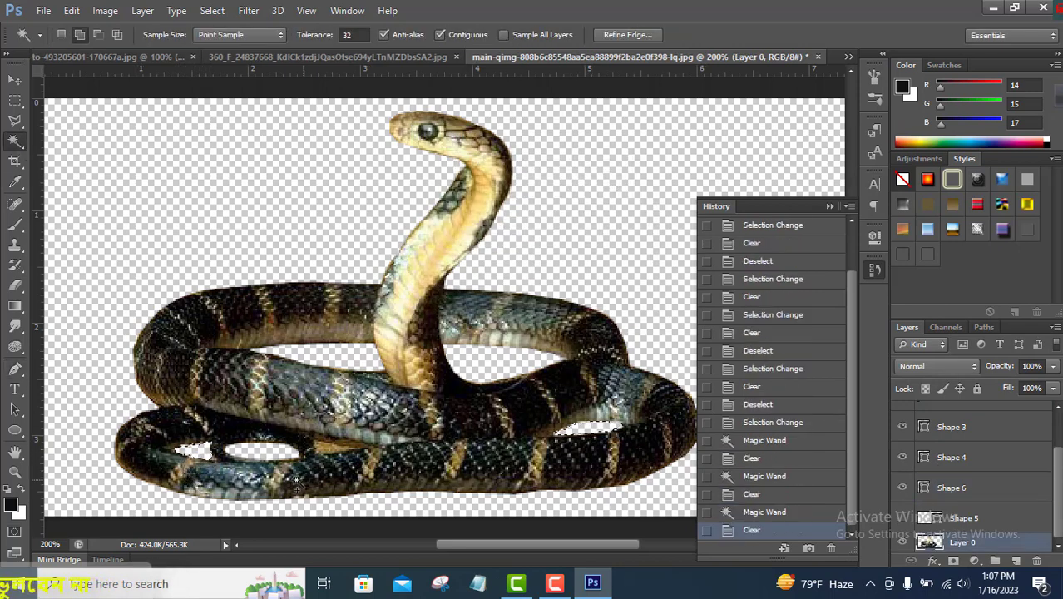
left_click(328, 453)
key("Delete")
key("Delete")
left_click(349, 445)
key("Delete")
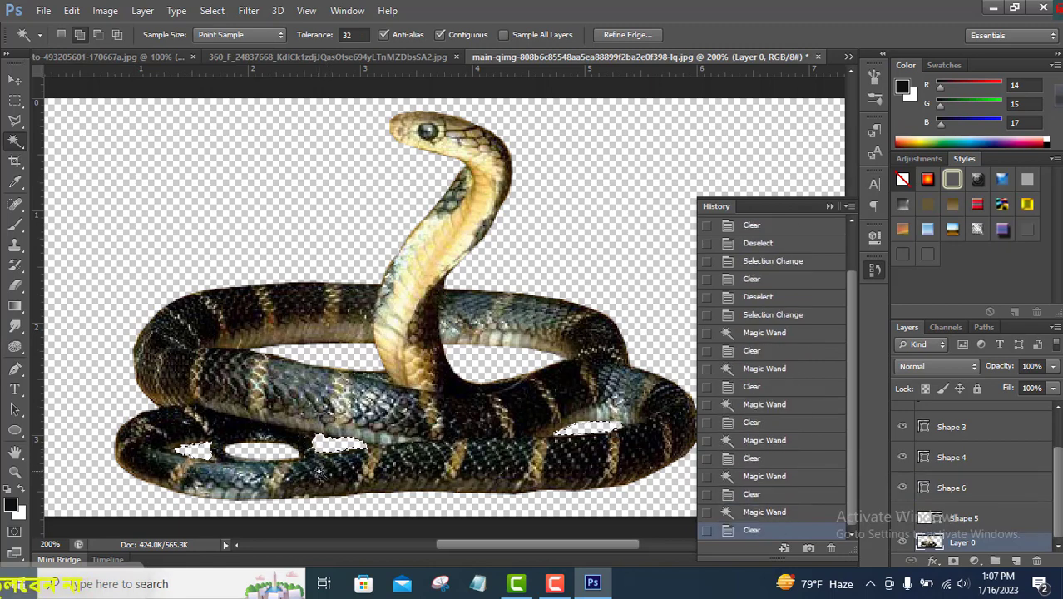
left_click(212, 10)
left_click(221, 40)
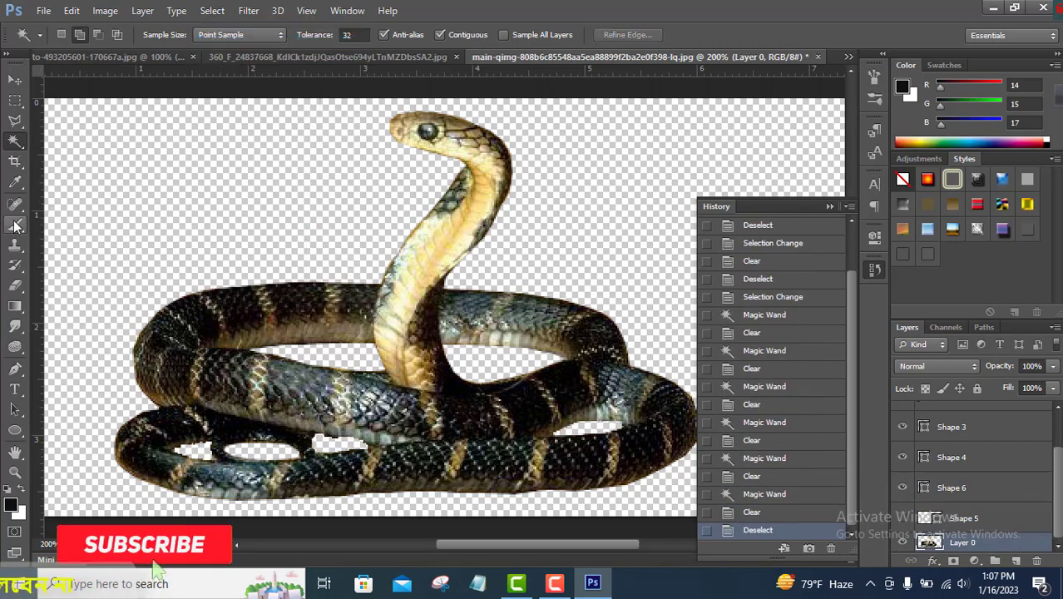
left_click(15, 285)
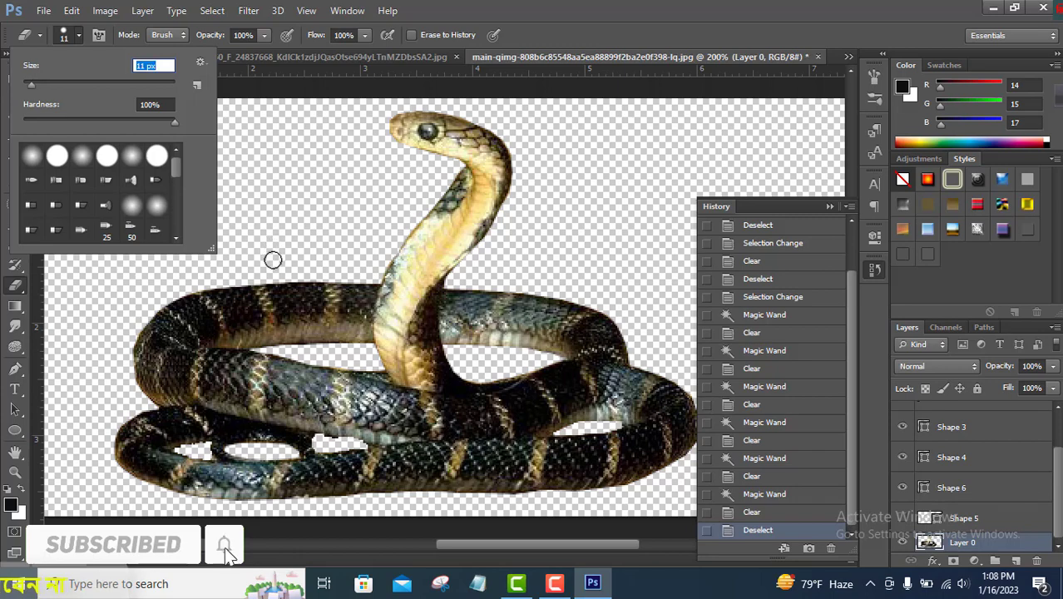
- Set the Eraser to 5 px and erase the leftover specks in the lower coil gaps
left_click_drag(32, 84, 27, 84)
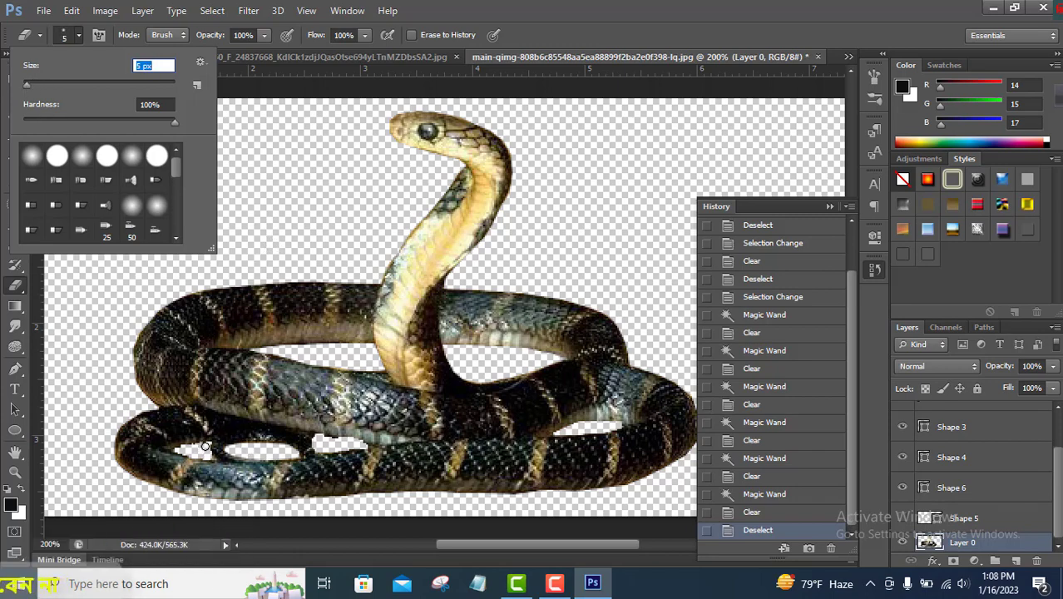
key("Return")
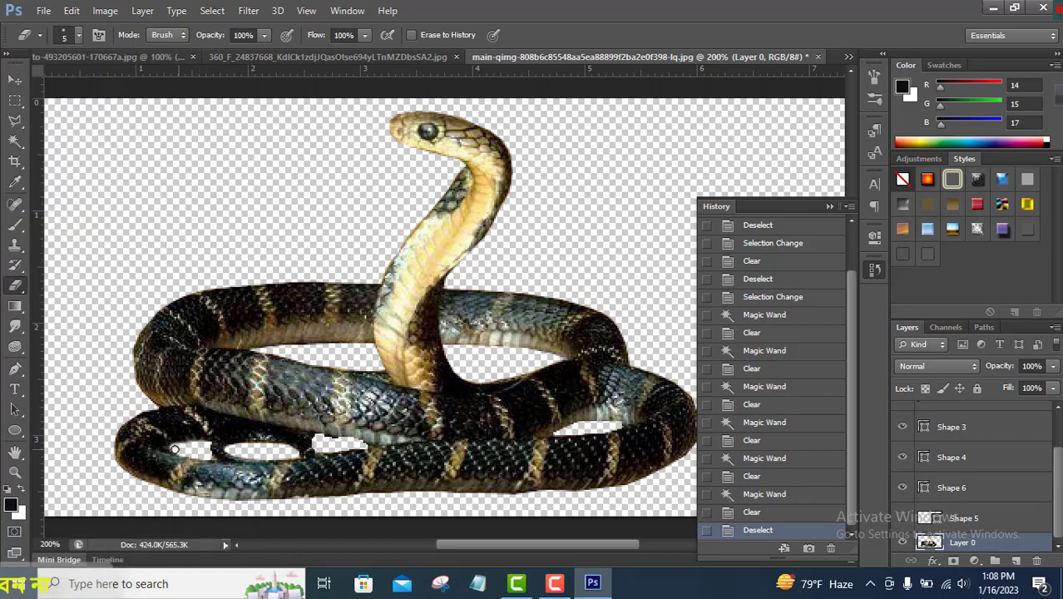
left_click(175, 450)
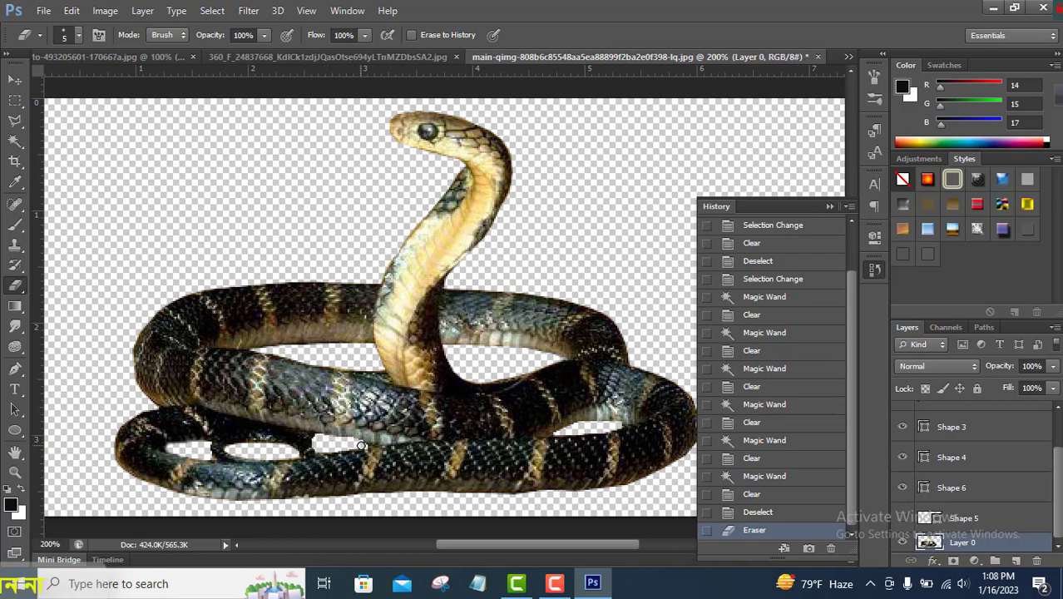
left_click_drag(333, 450, 316, 440)
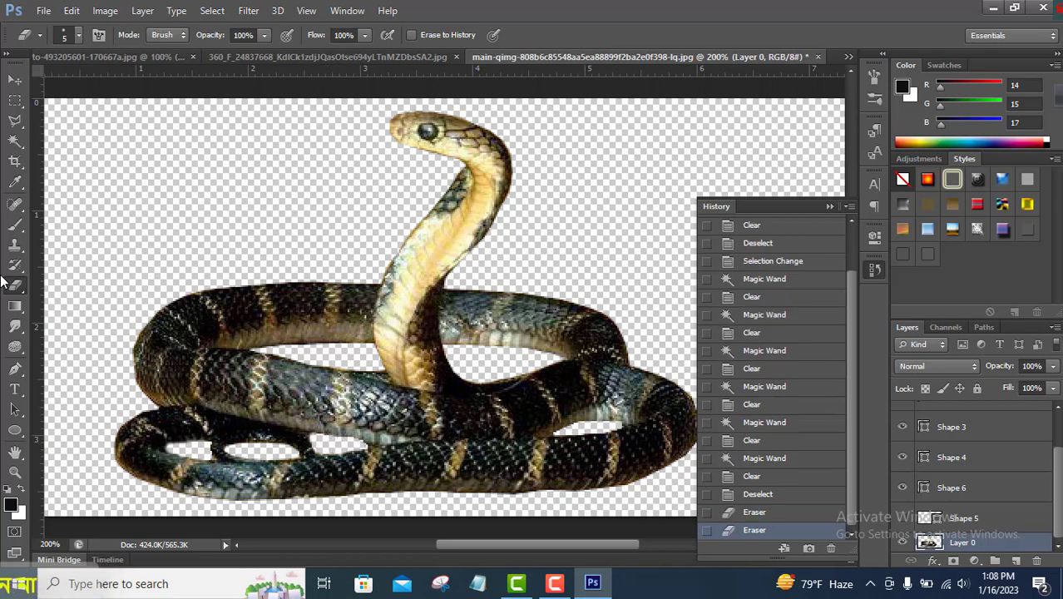
left_click(15, 79)
- Free-transform the snake layer, nudging the cobra up slightly
left_click(72, 10)
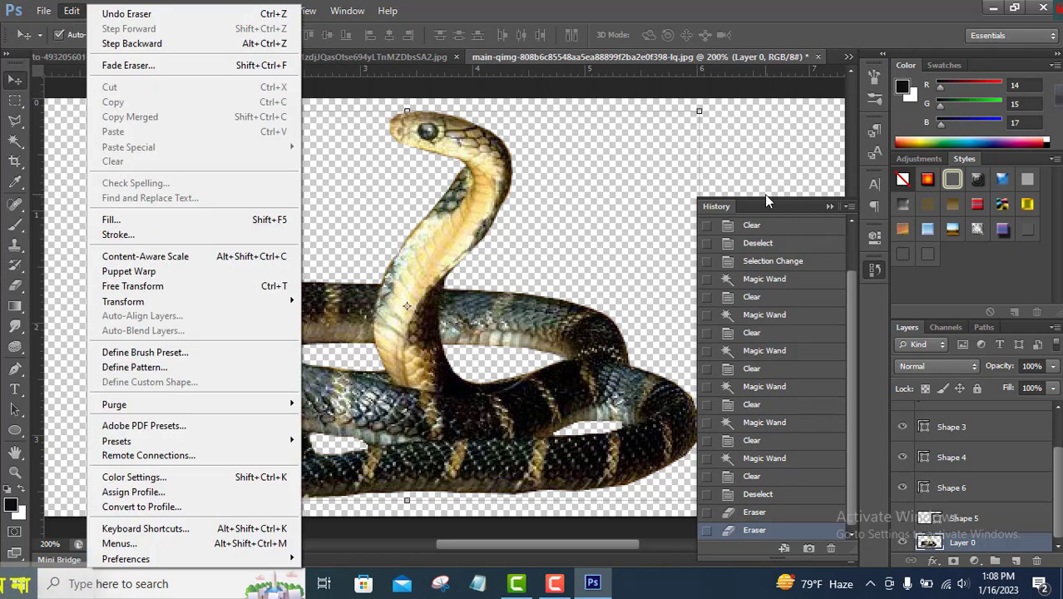
left_click(829, 206)
mouse_move(398, 300)
left_mouse_down()
mouse_move(397, 312)
mouse_move(424, 315)
left_mouse_up()
key("ctrl+t")
scroll(1000, 499, "down", 2)
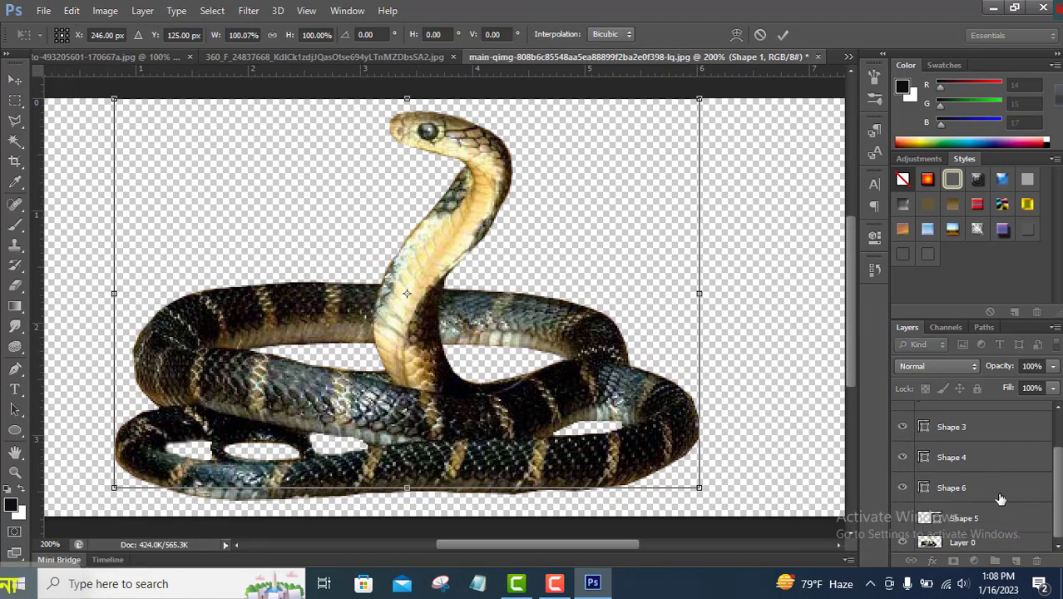
left_click(783, 35)
left_click(965, 542)
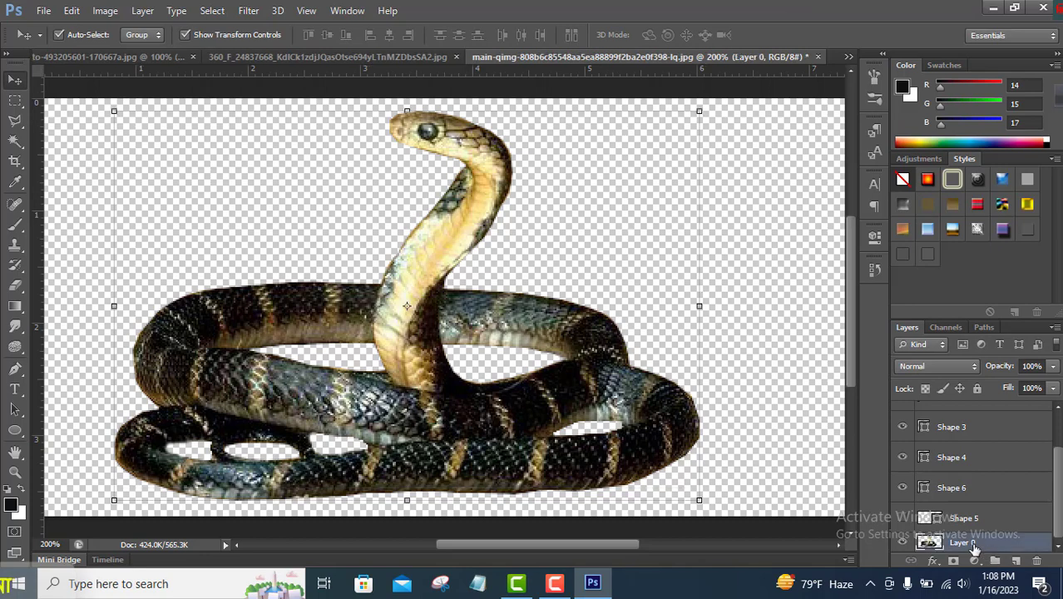
left_click(594, 408)
scroll(1040, 529, "down", 3)
left_click(965, 543)
key("ctrl+t")
left_click_drag(471, 362, 422, 328)
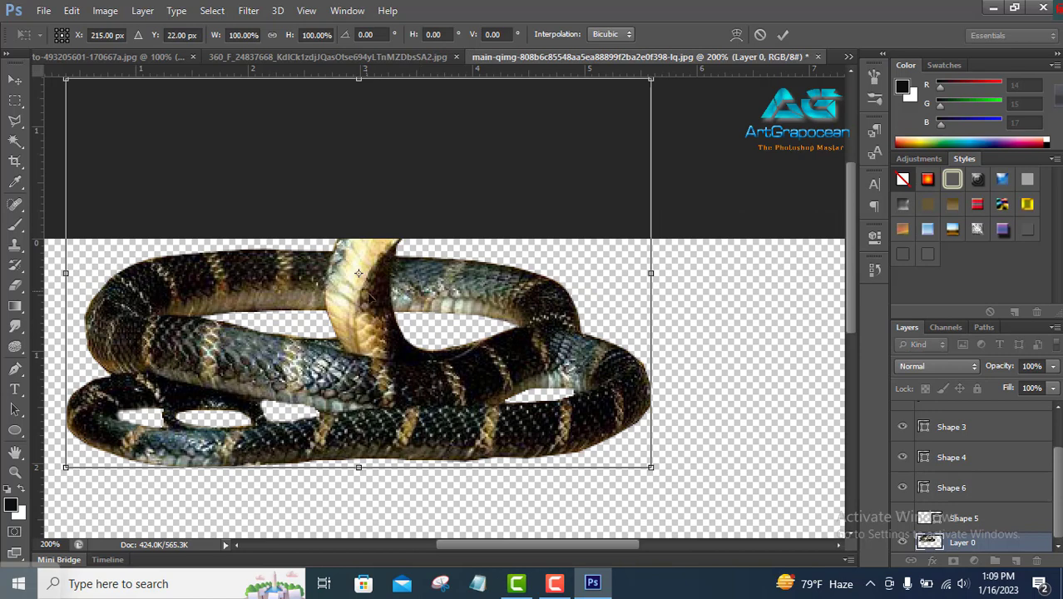
left_click(783, 35)
- Reposition the cobra and drag it into the screaming man's document as Layer 2
left_click(449, 315)
scroll(461, 324, "down", 1)
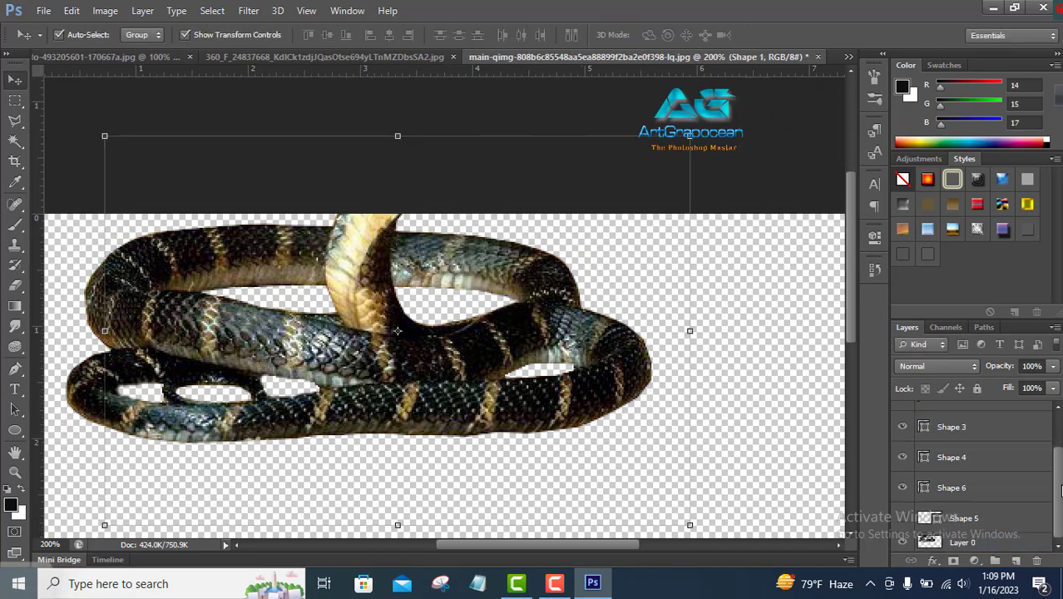
left_click(497, 325)
key("ctrl+t")
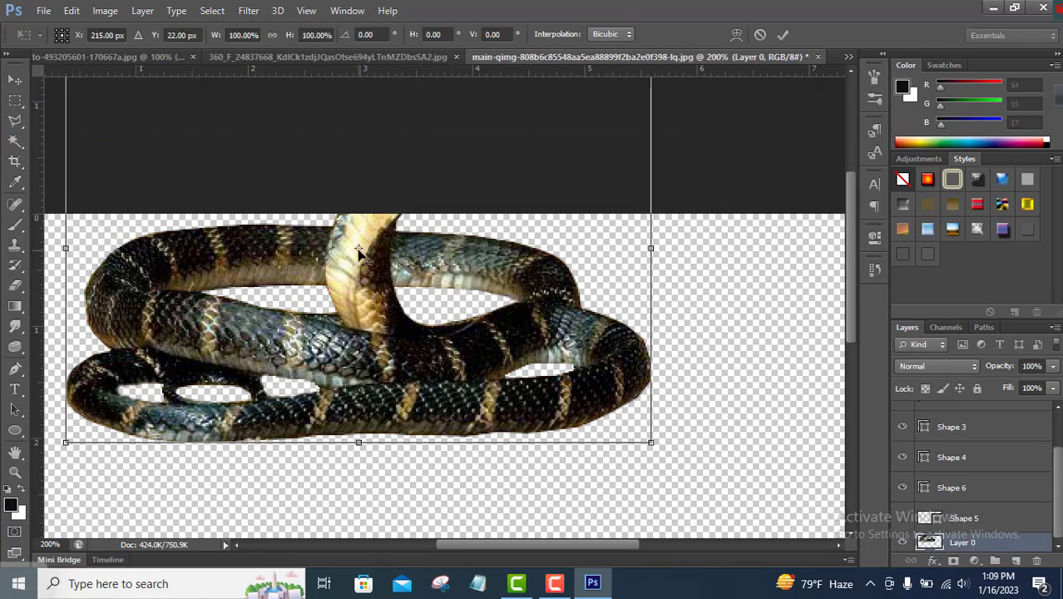
left_click_drag(358, 248, 440, 67)
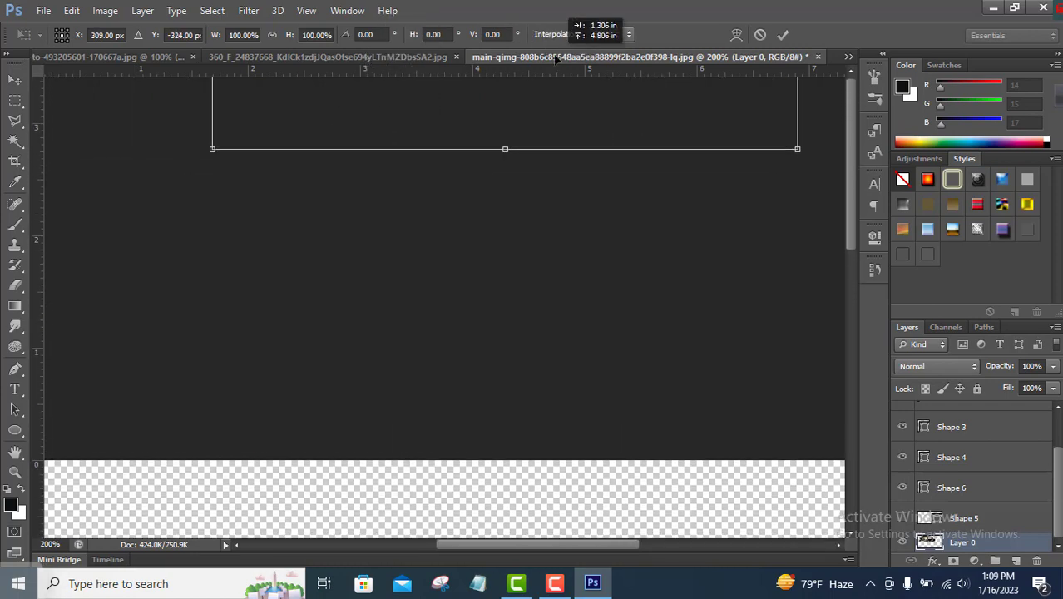
left_click_drag(439, 67, 386, 520)
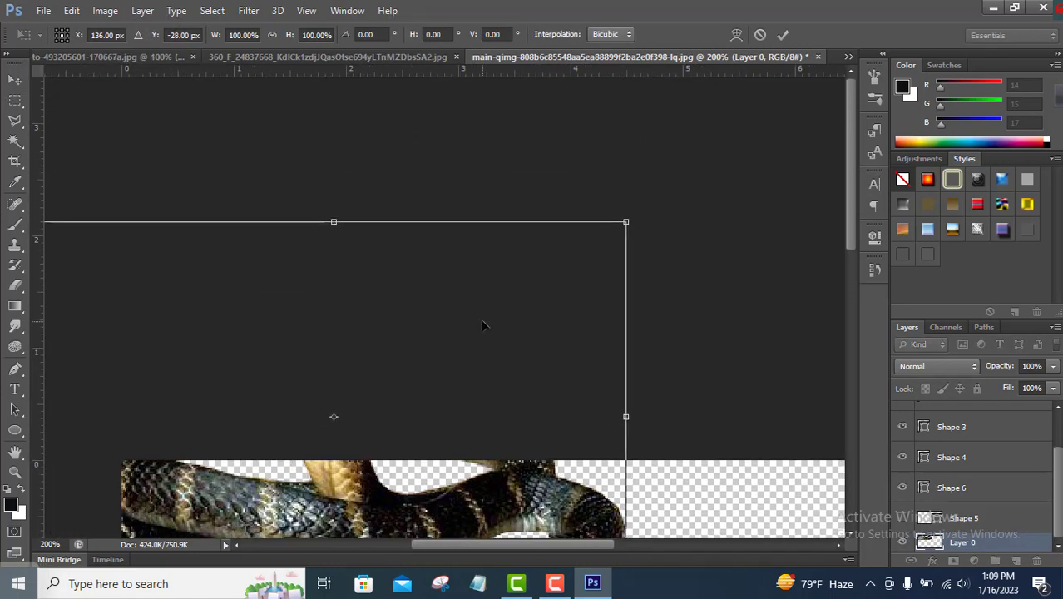
left_click(784, 35)
mouse_move(468, 502)
left_mouse_down()
mouse_move(158, 54)
mouse_move(445, 245)
left_mouse_up()
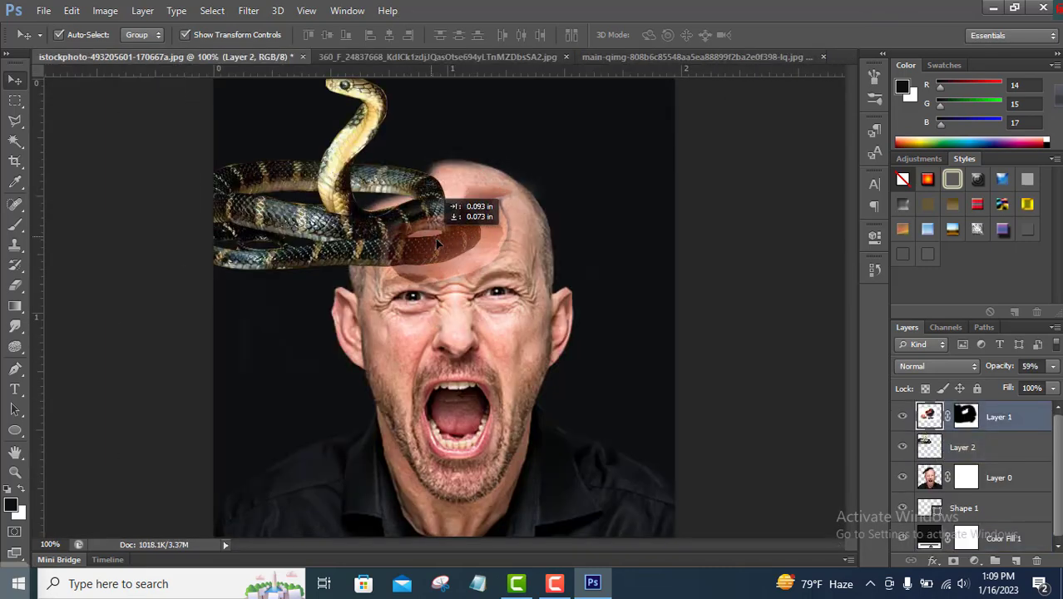
- Undo the last move, place Layer 2 above Layer 1, and scale the cobra to about 37%, tilted over the crack
left_click(874, 268)
left_click(832, 546)
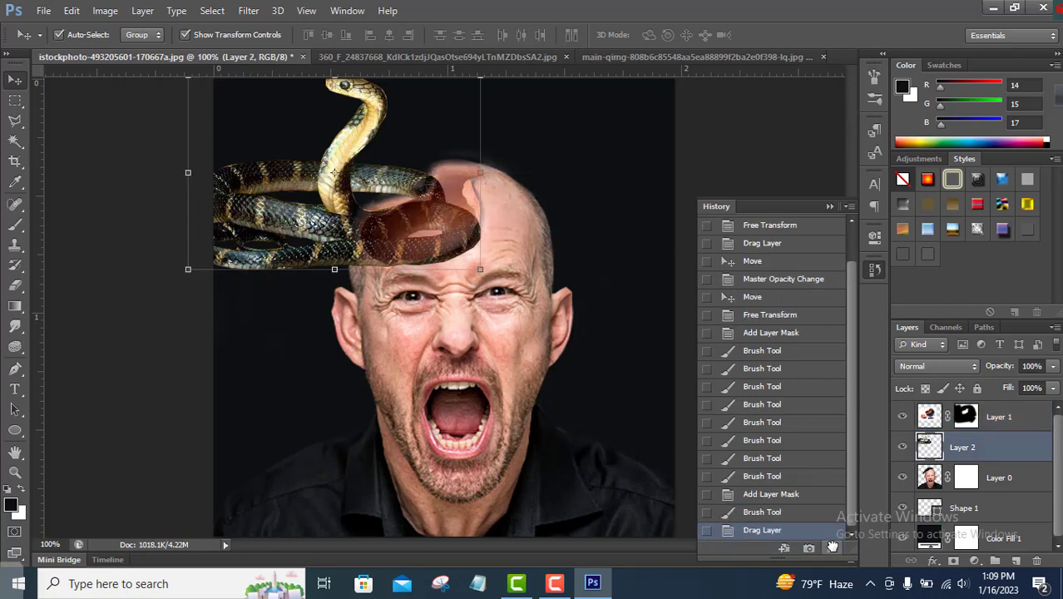
left_click_drag(998, 451, 995, 414)
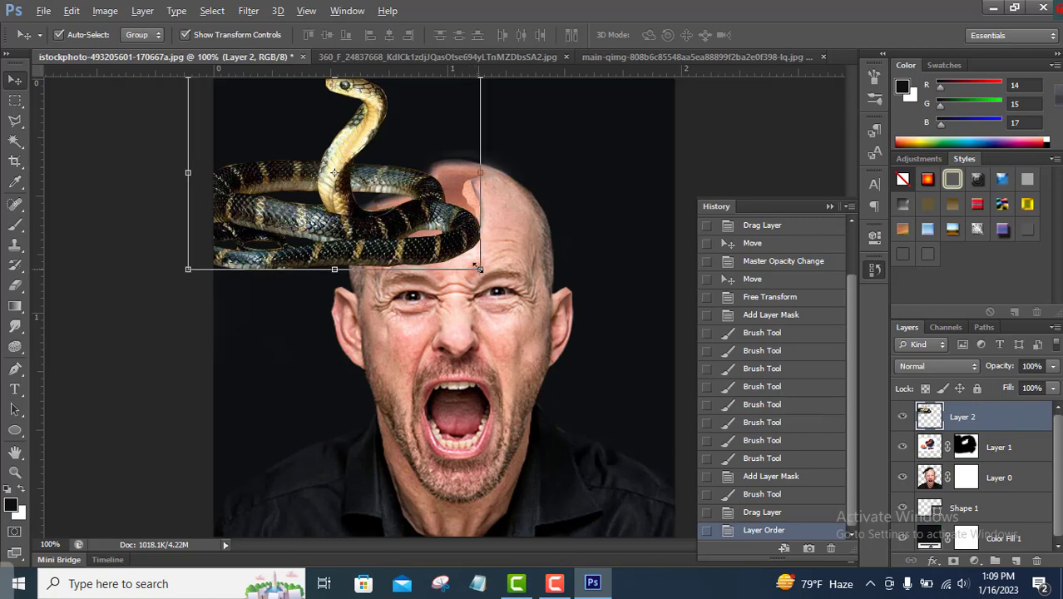
left_click_drag(480, 269, 420, 229)
left_click_drag(350, 175, 399, 188)
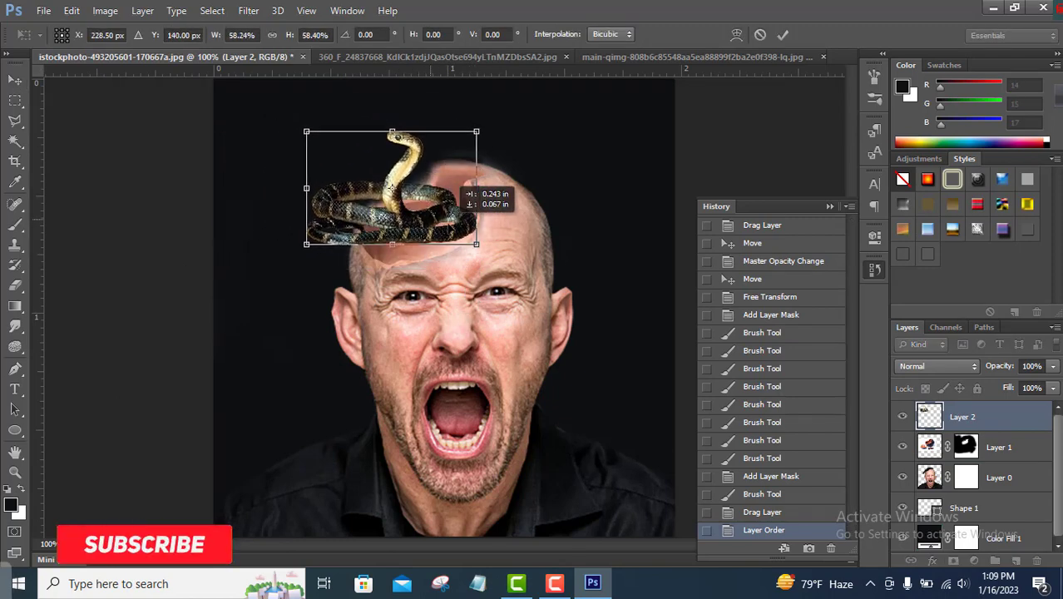
left_click_drag(491, 233, 448, 233)
mouse_move(408, 196)
left_mouse_down()
mouse_move(426, 216)
mouse_move(462, 162)
mouse_move(450, 201)
left_mouse_up()
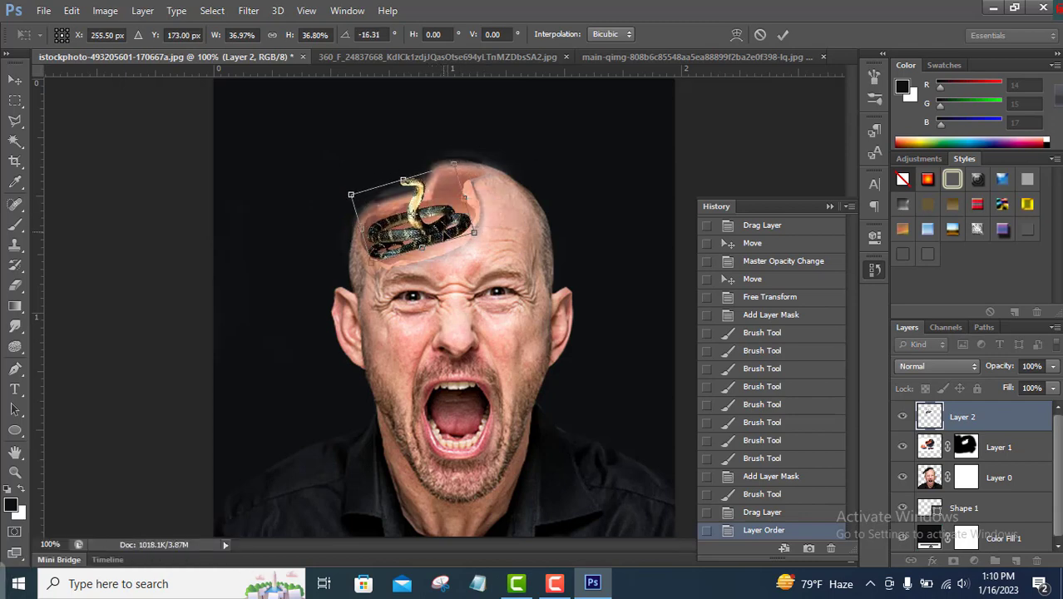
left_click(783, 34)
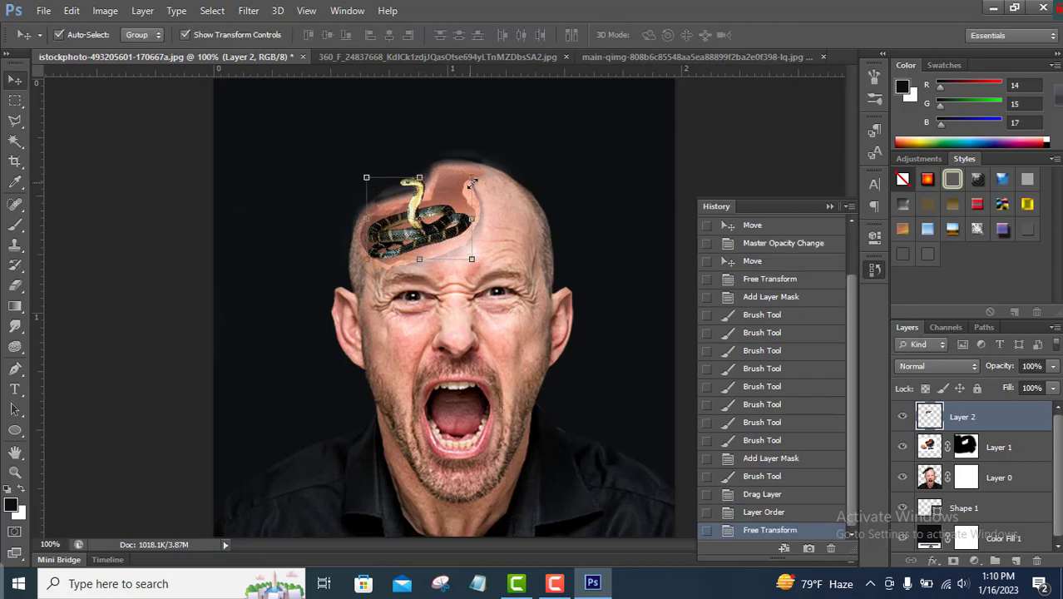
- Enlarge the cobra slightly and nudge it into the crack
key("ctrl+t")
left_click_drag(475, 178, 473, 190)
left_click_drag(438, 230, 435, 233)
left_click(782, 34)
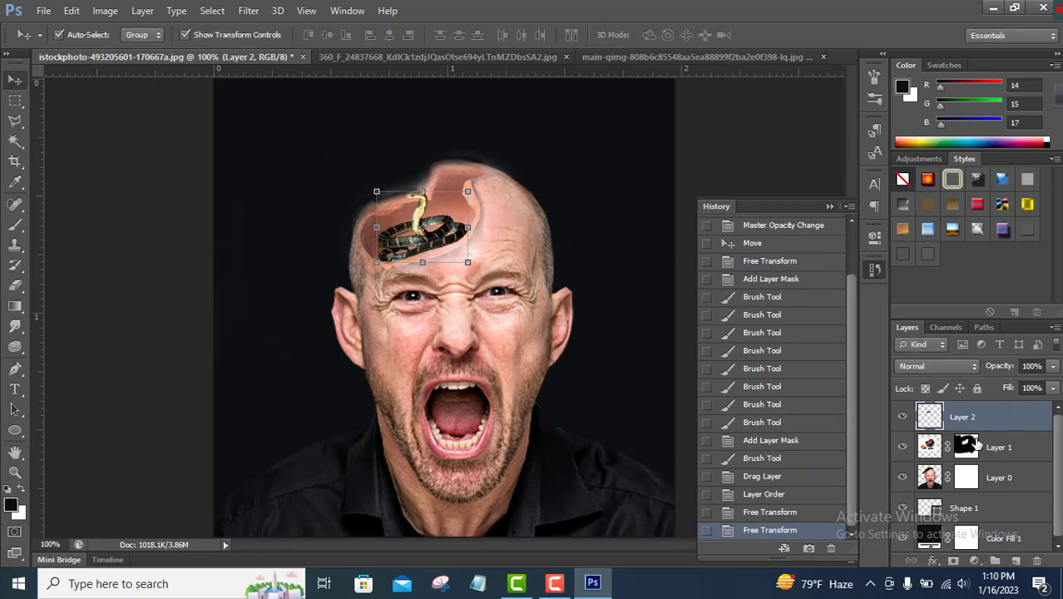
left_click(932, 562)
- Add a Drop Shadow to the cobra and scale it down to about 92%
left_click(959, 369)
left_click(578, 404)
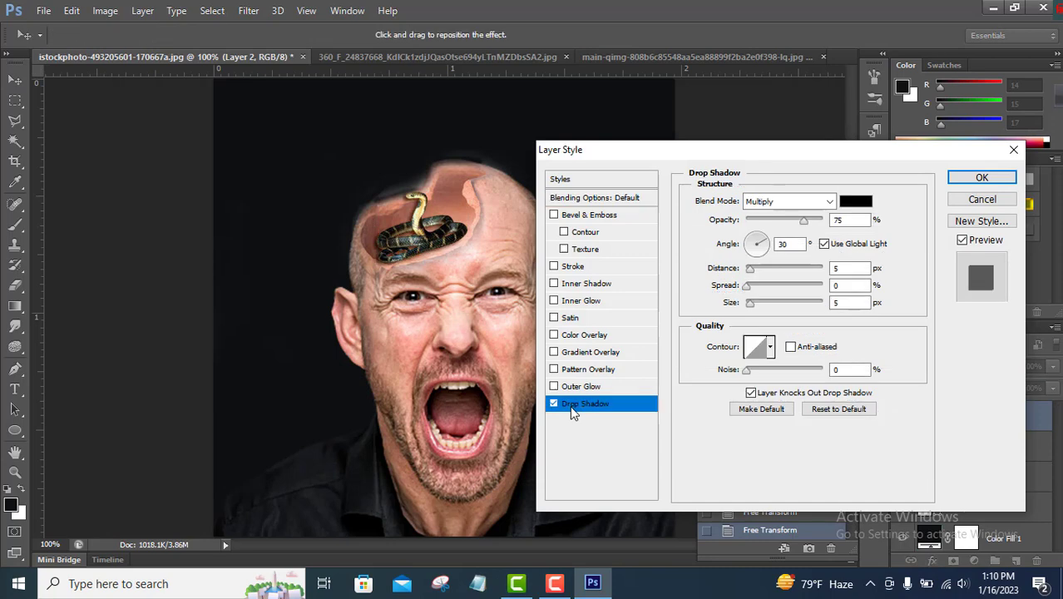
left_click(982, 178)
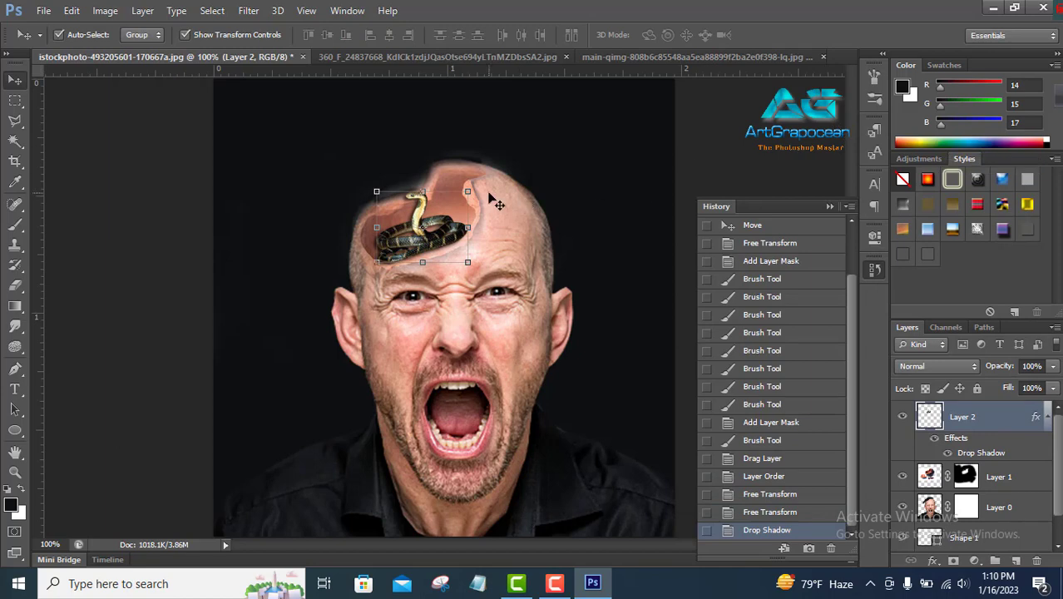
left_click_drag(470, 191, 467, 192)
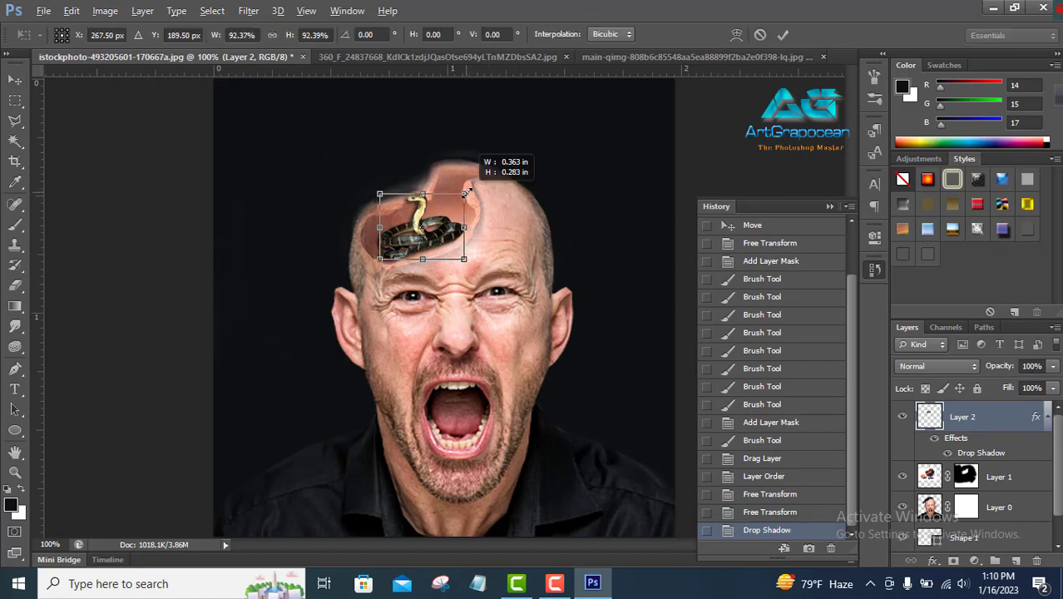
left_click(784, 34)
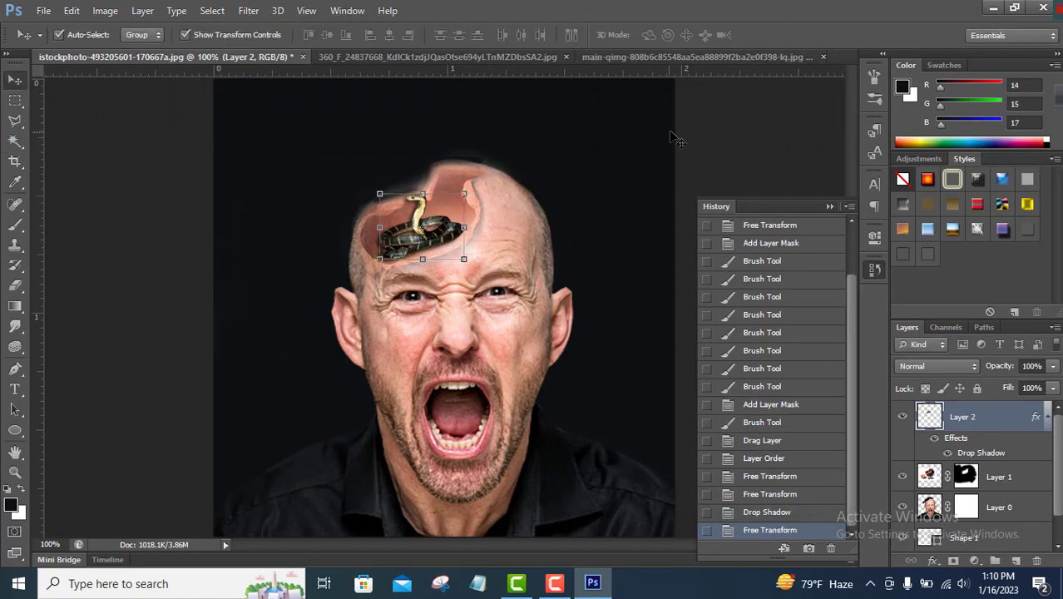